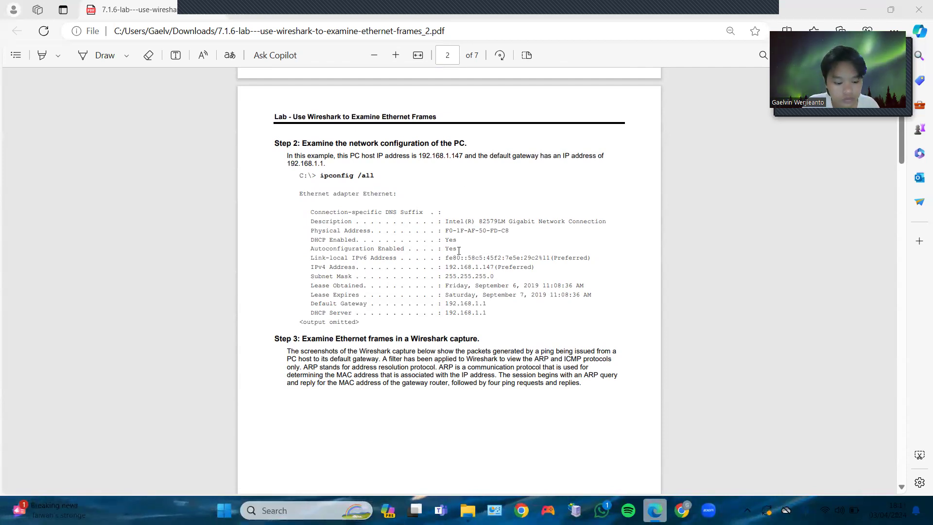
- Open Command Prompt as administrator and run ipconfig /all to list the PC's network configuration
key(super)
text(cmd)
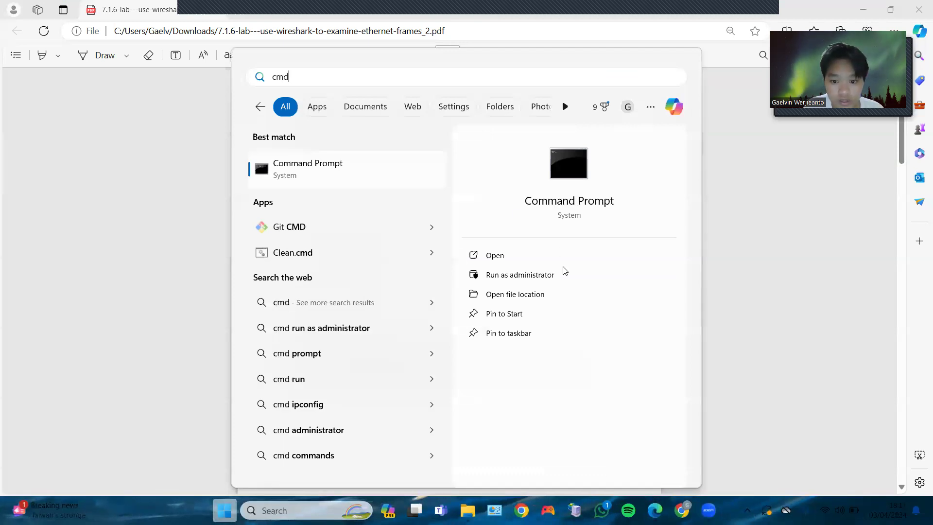
click(566, 275)
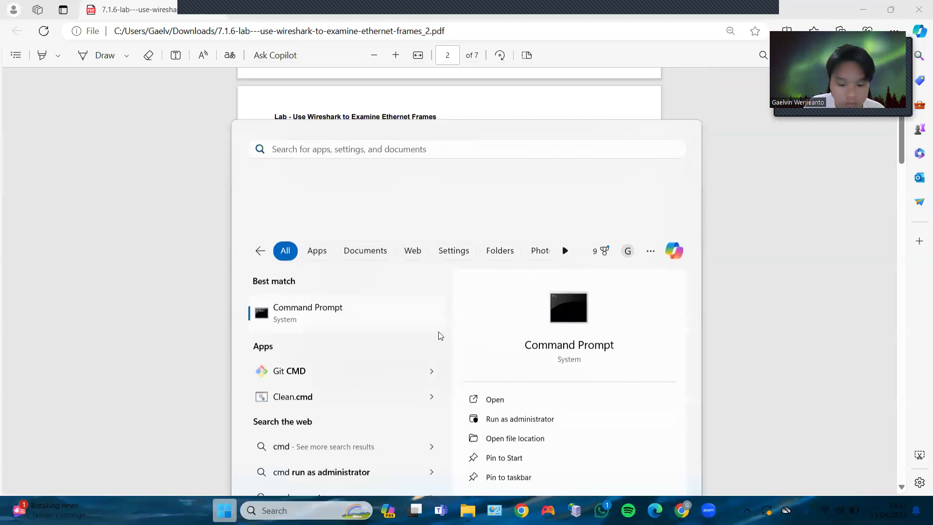
text(ipcon)
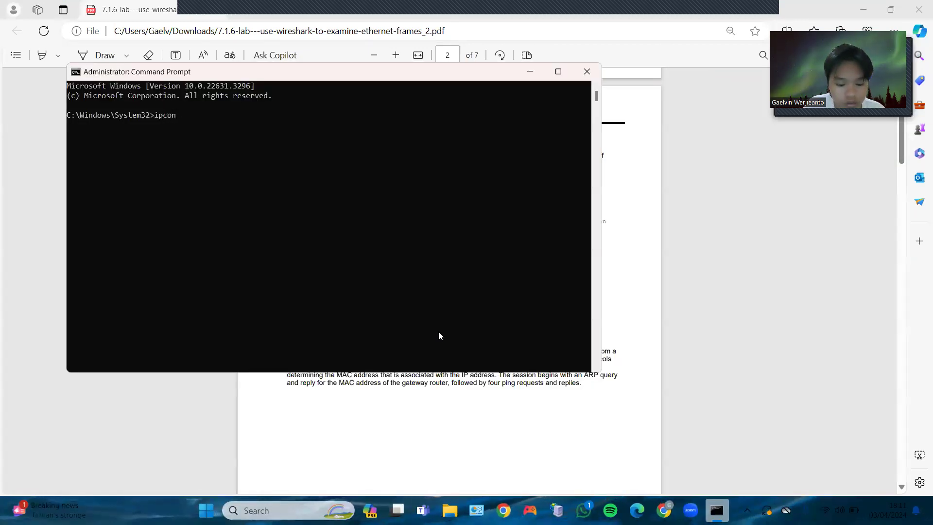
text(fig /all)
key(Return)
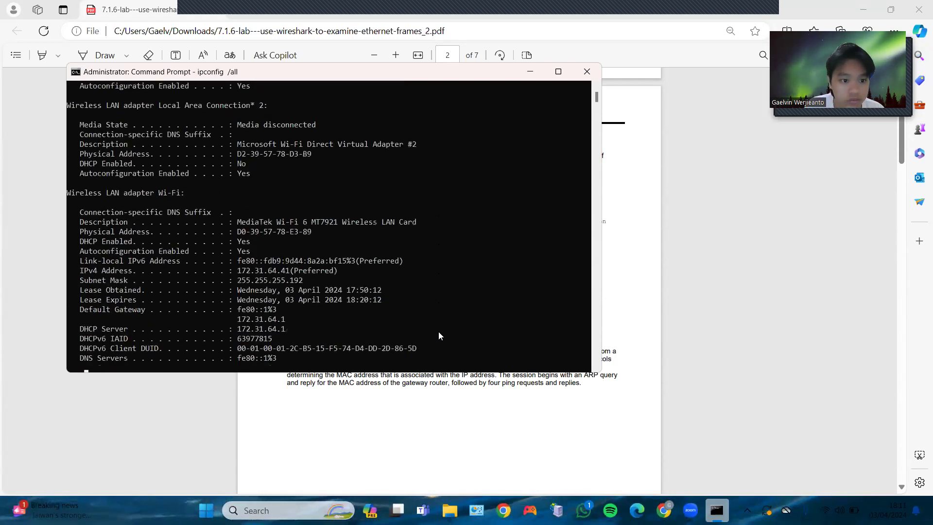
- Move the Command Prompt beside the lab's Step 2 example, review the Wi-Fi adapter's configuration, and minimize the window
drag(410, 72, 857, 151)
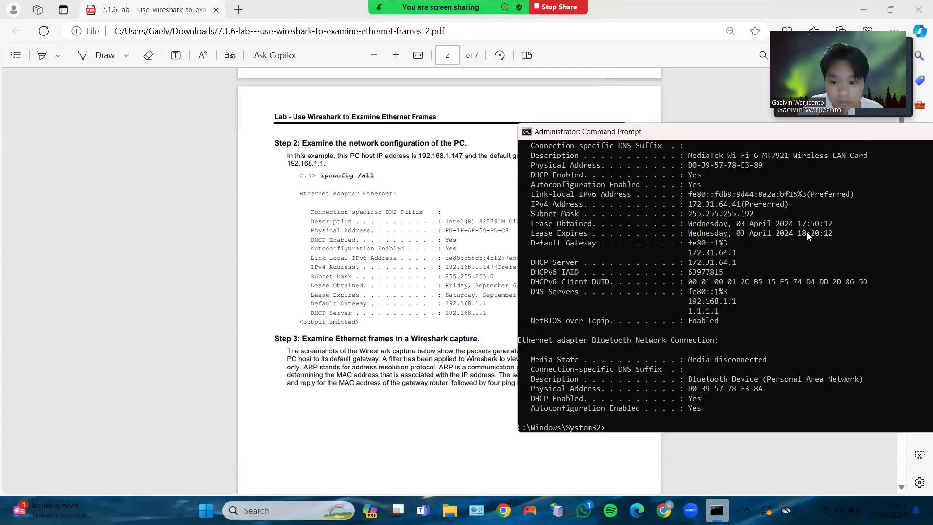
scroll(572, 177, up, 1)
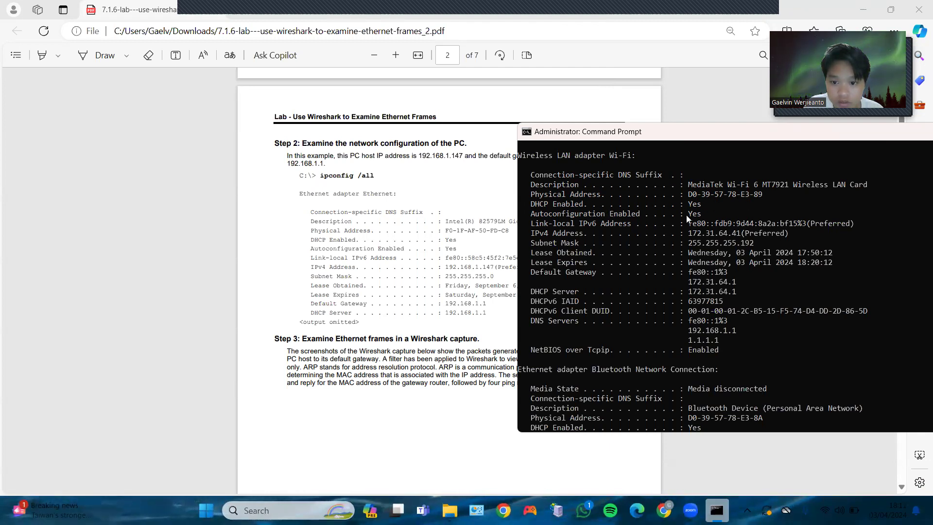
scroll(333, 290, down, 5)
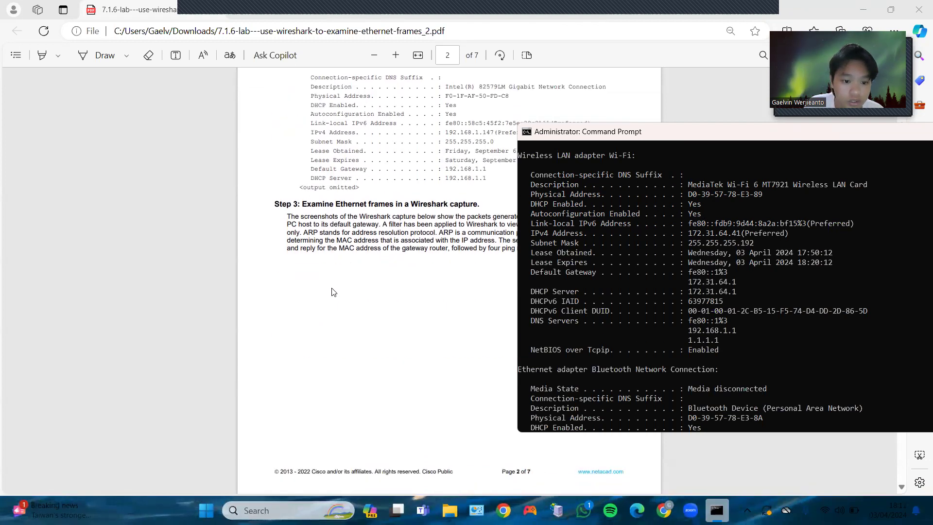
scroll(334, 289, up, 2)
drag(796, 135, 694, 148)
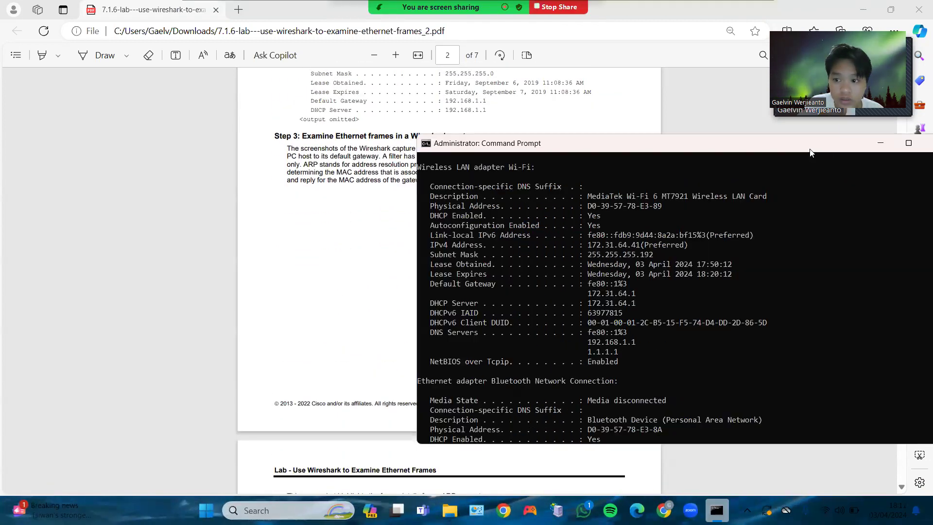
click(878, 145)
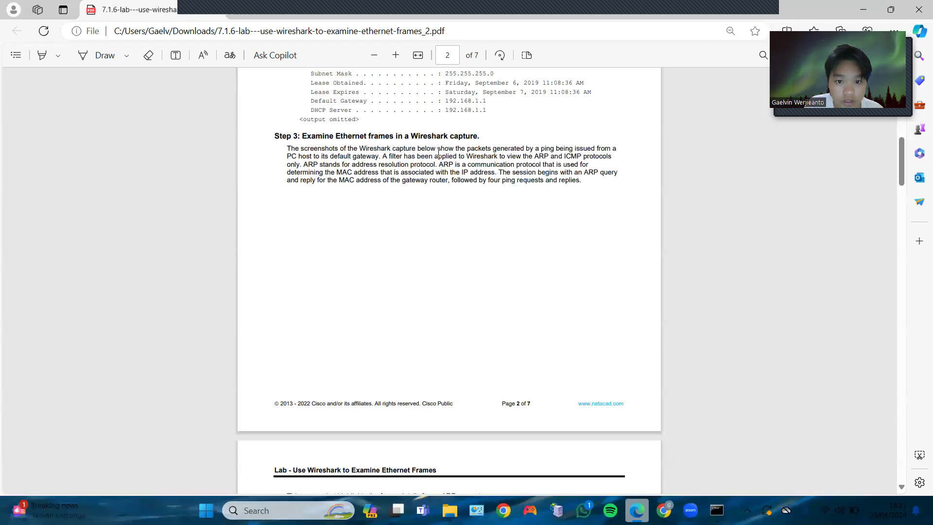
- Read Step 3 of the lab PDF and examine its Wireshark screenshots of the ARP request and reply frames
scroll(428, 165, down, 5)
scroll(428, 165, down, 1)
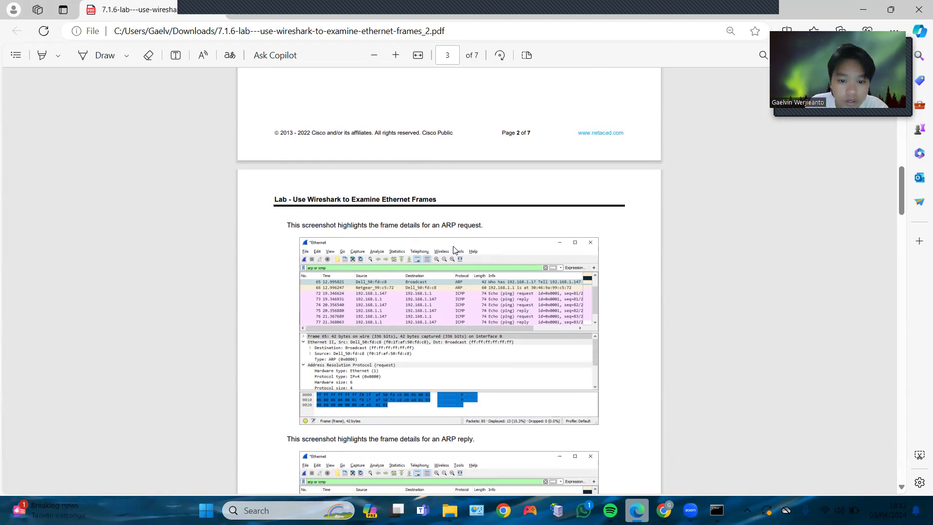
scroll(465, 241, down, 7)
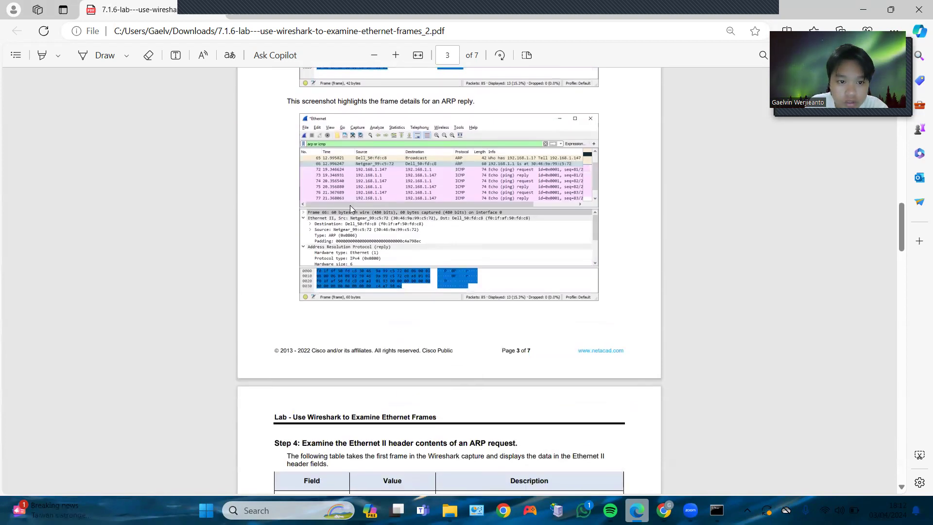
scroll(328, 247, up, 3)
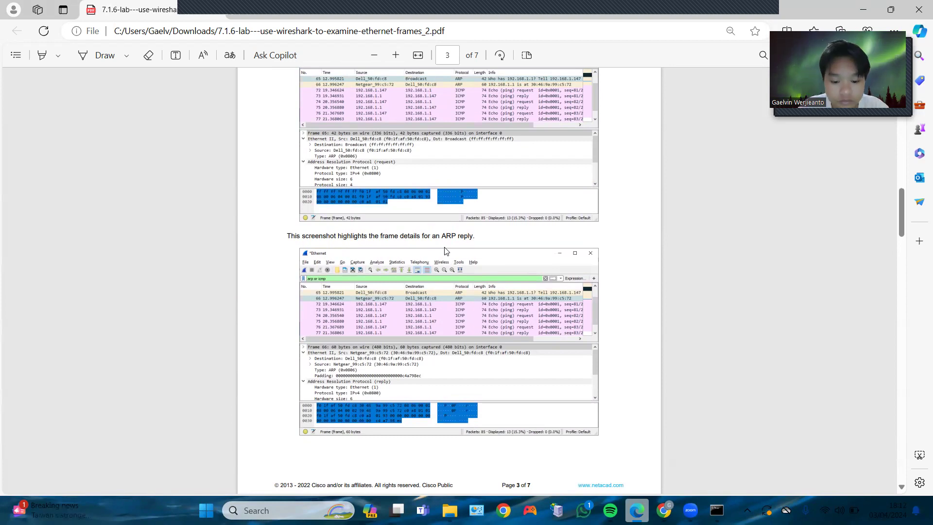
scroll(533, 290, down, 8)
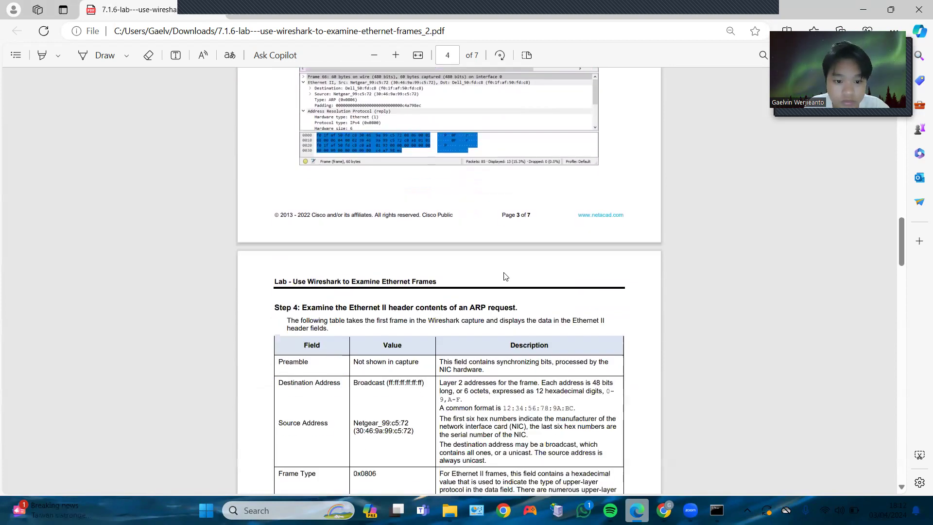
scroll(399, 205, up, 1)
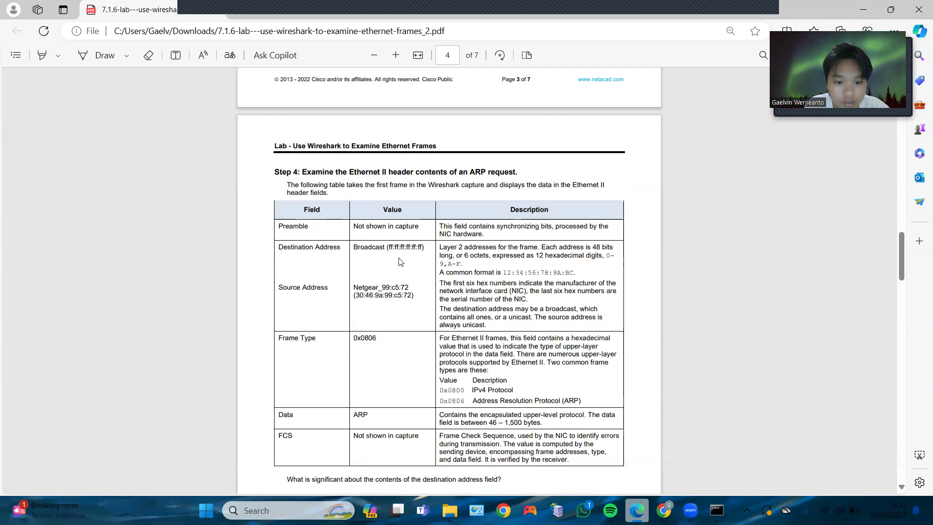
- Compare the destination address, source address and frame type in the Step 4 table with the ARP frame screenshots
scroll(379, 244, up, 5)
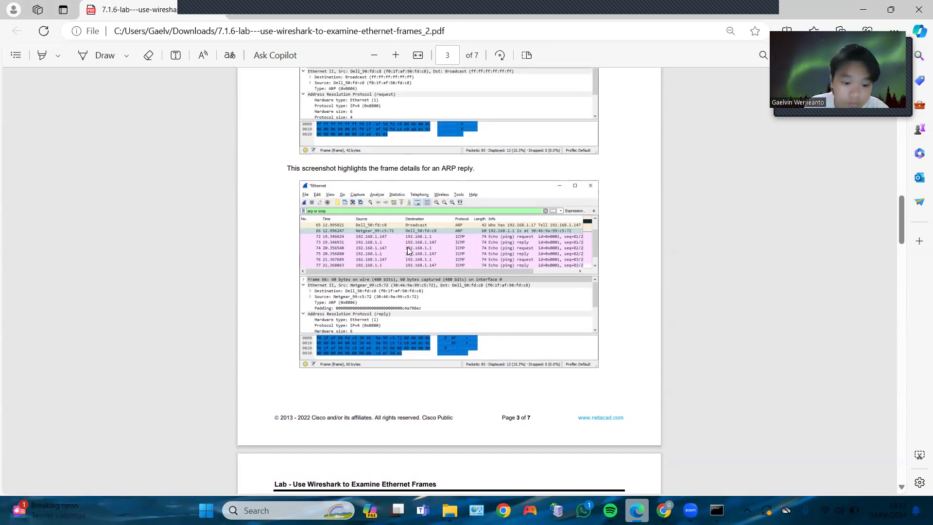
scroll(408, 291, down, 5)
scroll(407, 296, down, 1)
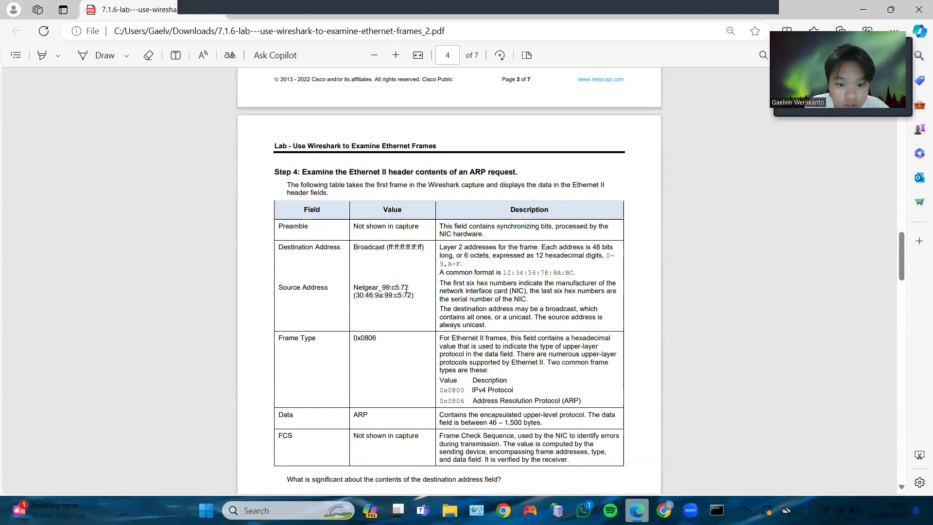
scroll(370, 223, up, 7)
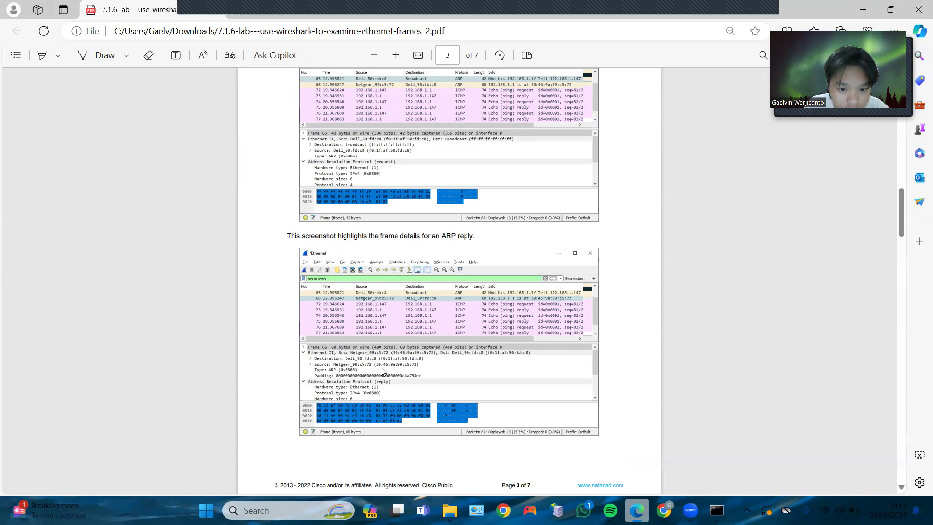
scroll(380, 385, down, 9)
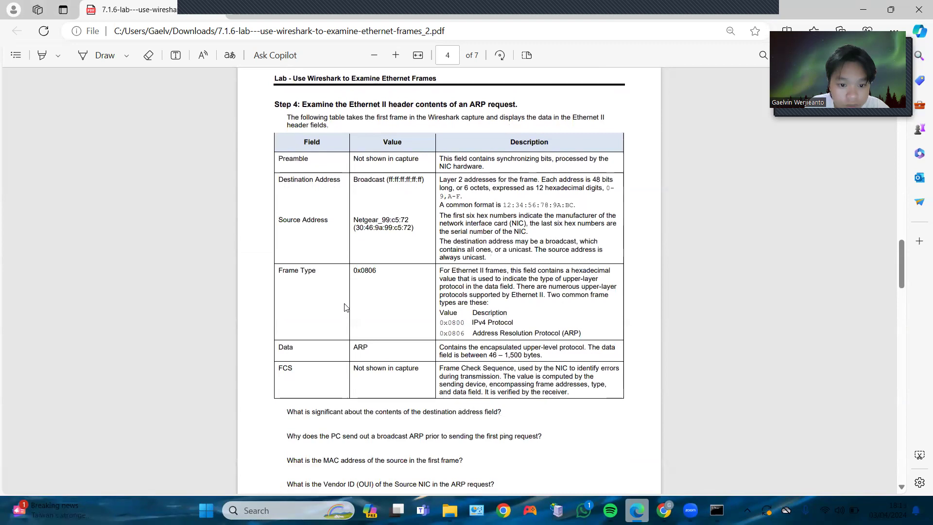
scroll(339, 293, up, 1)
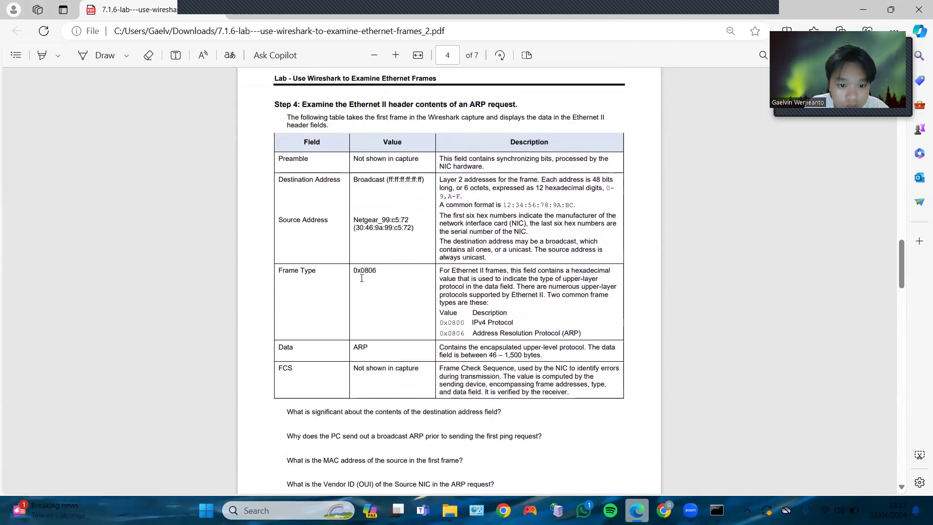
scroll(358, 252, up, 8)
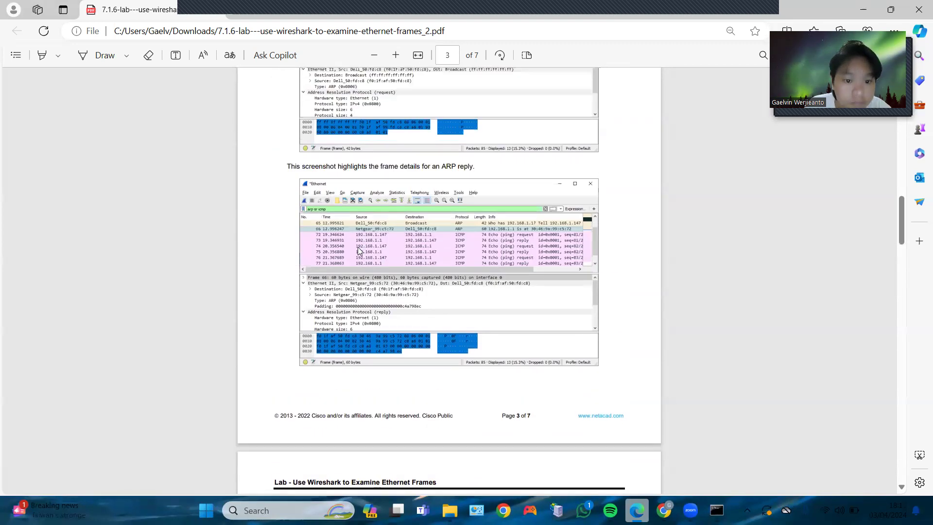
scroll(357, 238, up, 2)
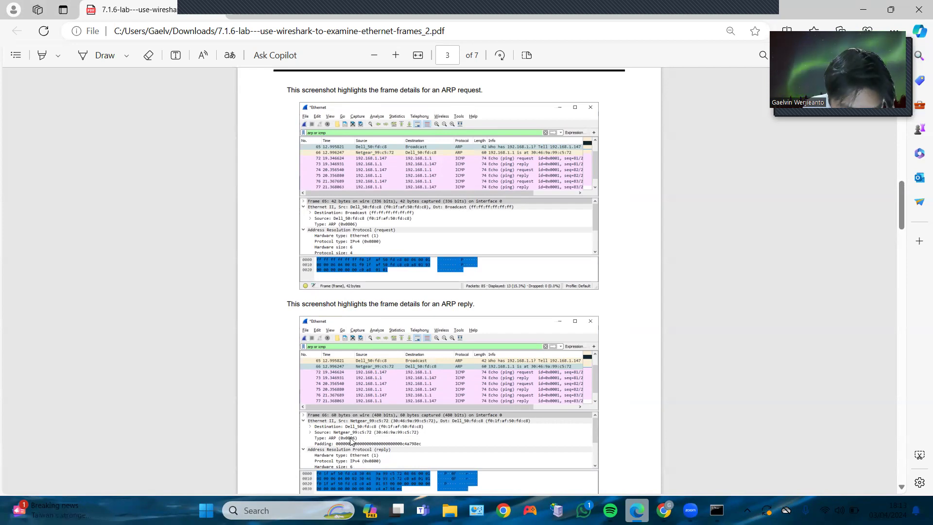
- Read the Step 4 questions on the destination address, broadcast ARP and source MAC address, checking them against the ARP request screenshot
scroll(392, 372, down, 15)
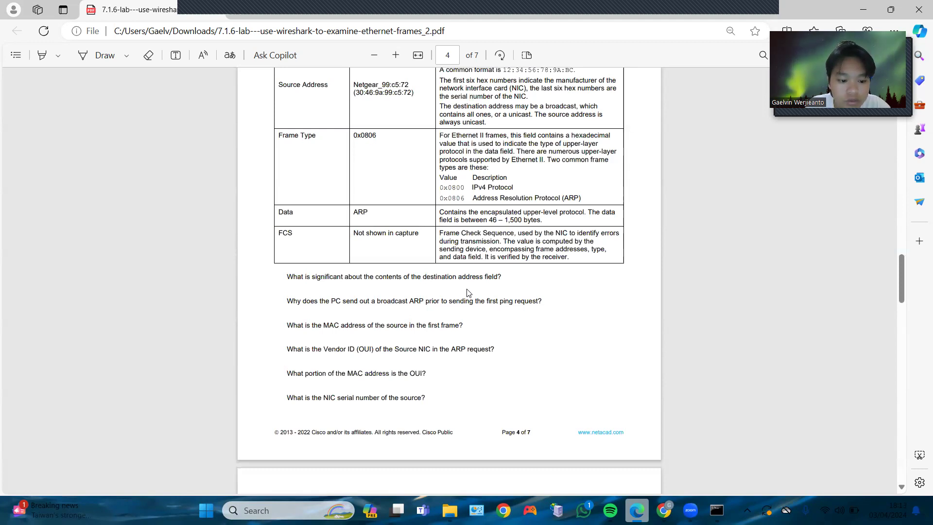
scroll(465, 279, up, 4)
scroll(466, 272, up, 10)
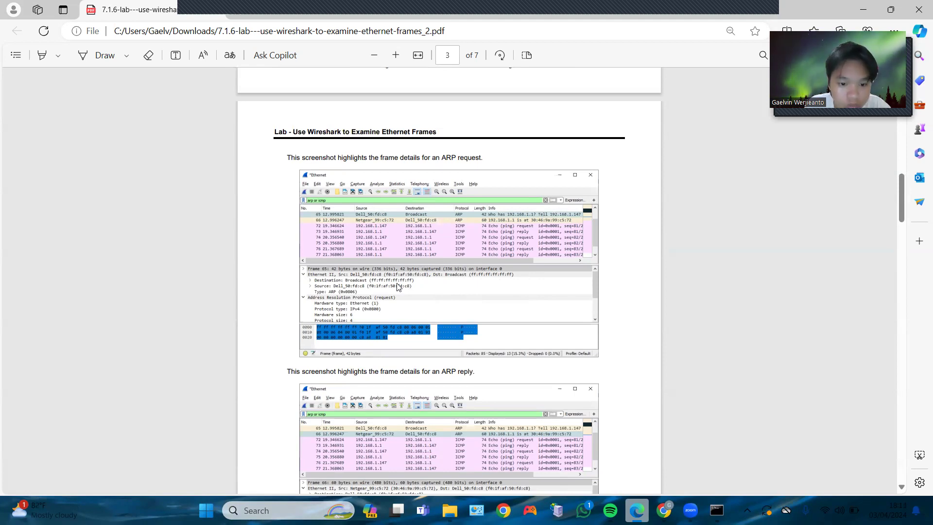
scroll(412, 296, down, 15)
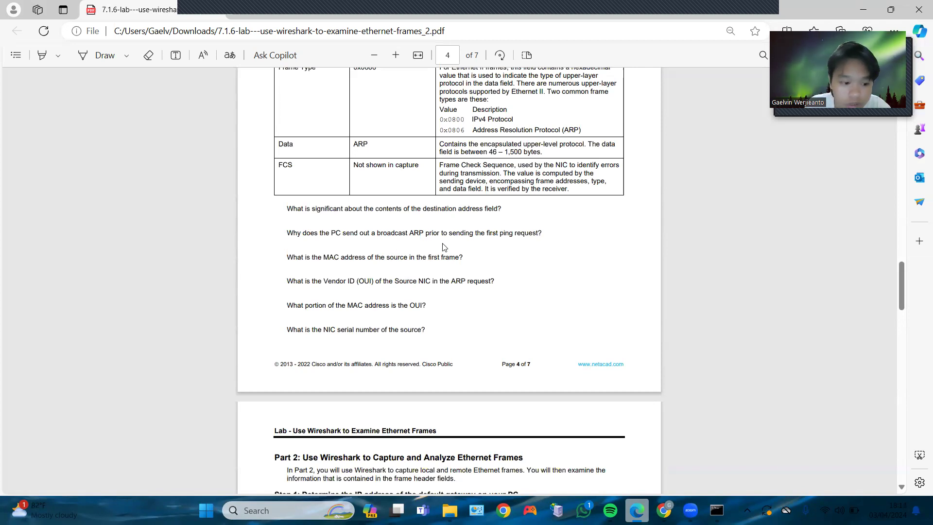
scroll(437, 253, up, 4)
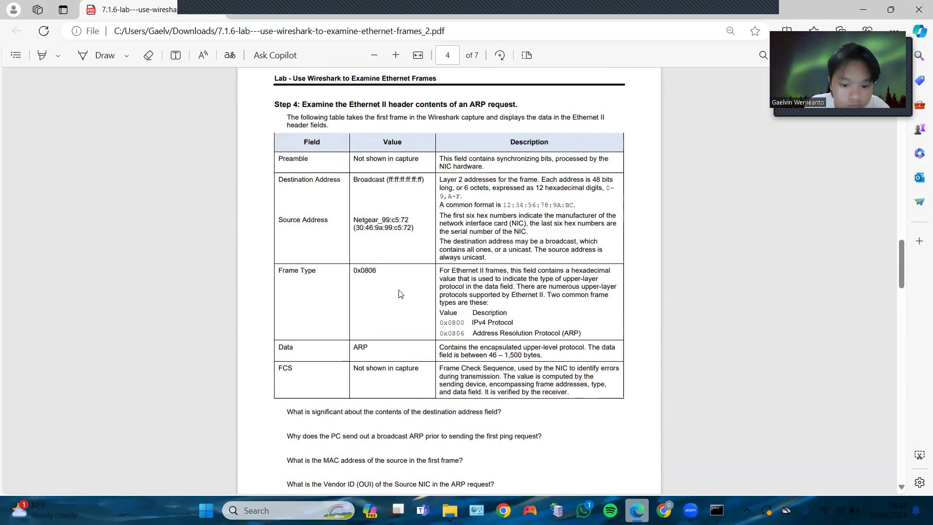
scroll(399, 293, up, 10)
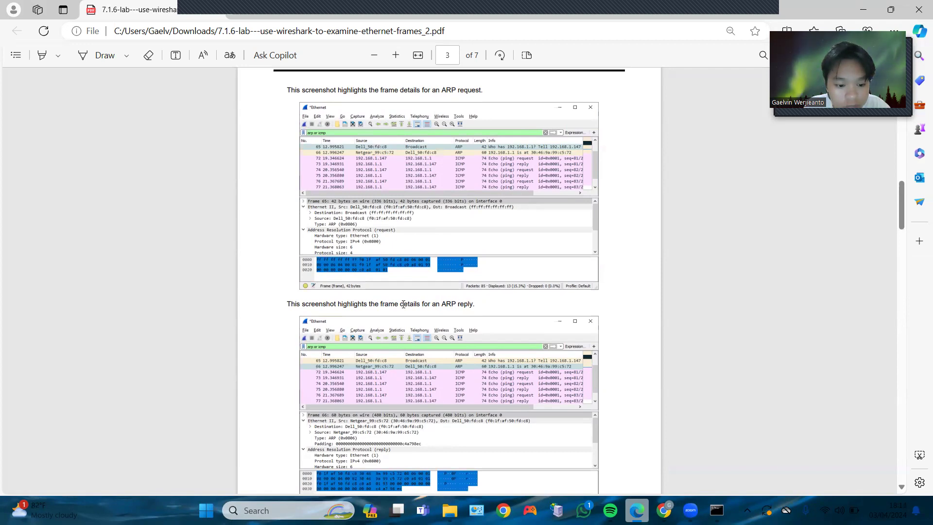
scroll(416, 295, down, 10)
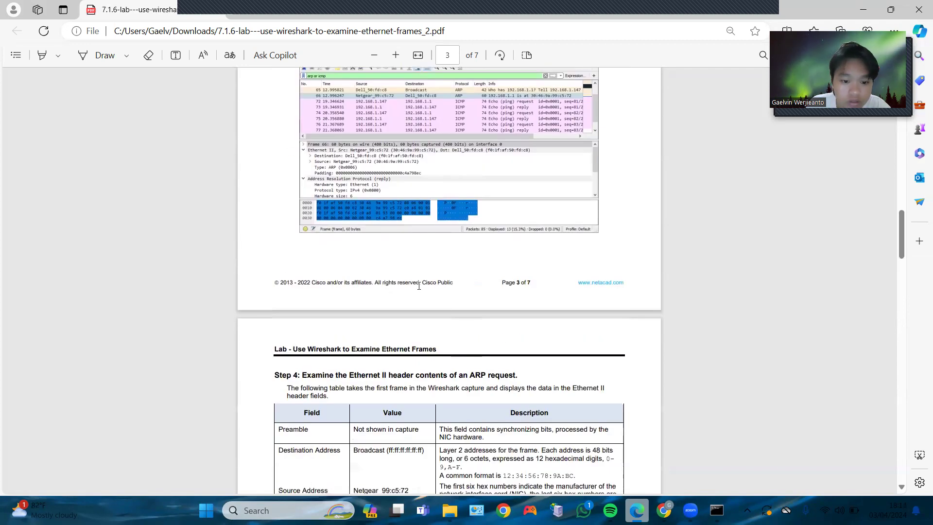
scroll(401, 297, down, 5)
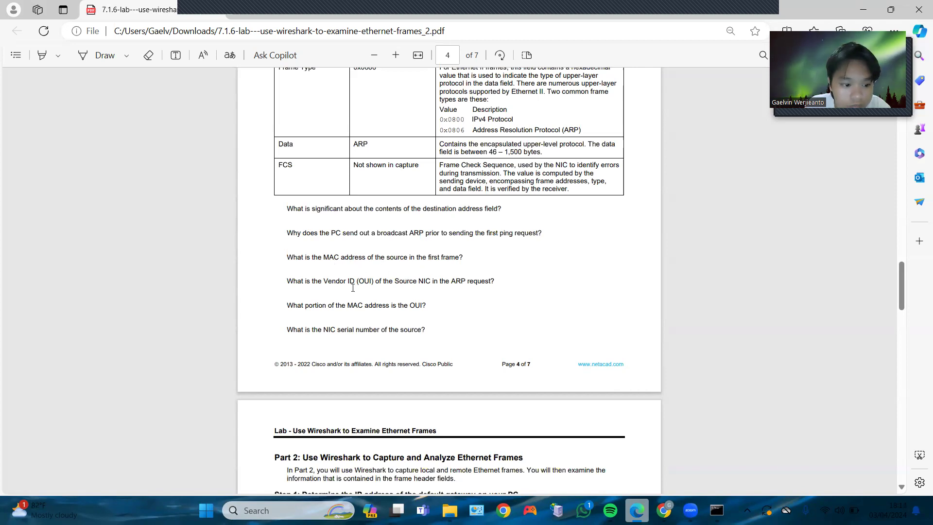
- Examine the source MAC address in the ARP captures for the vendor ID, OUI portion and NIC serial number questions
scroll(353, 288, up, 10)
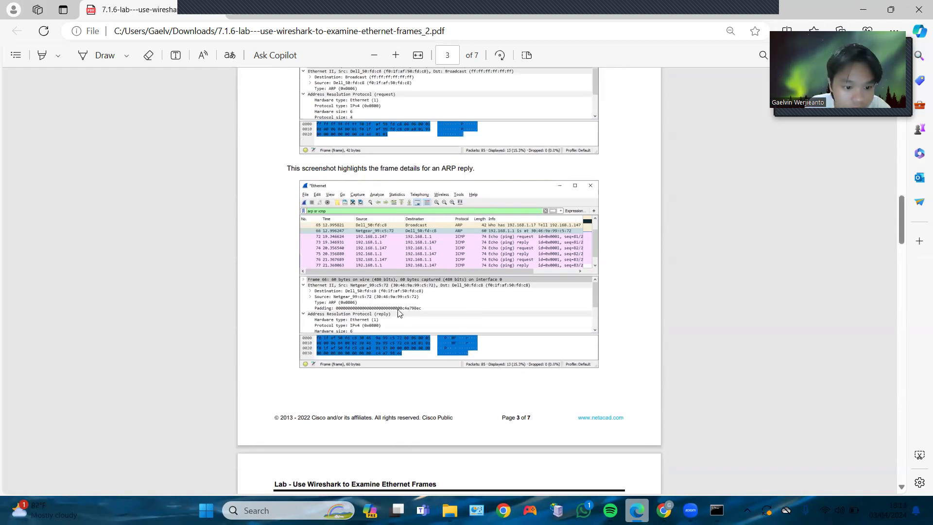
scroll(382, 307, down, 10)
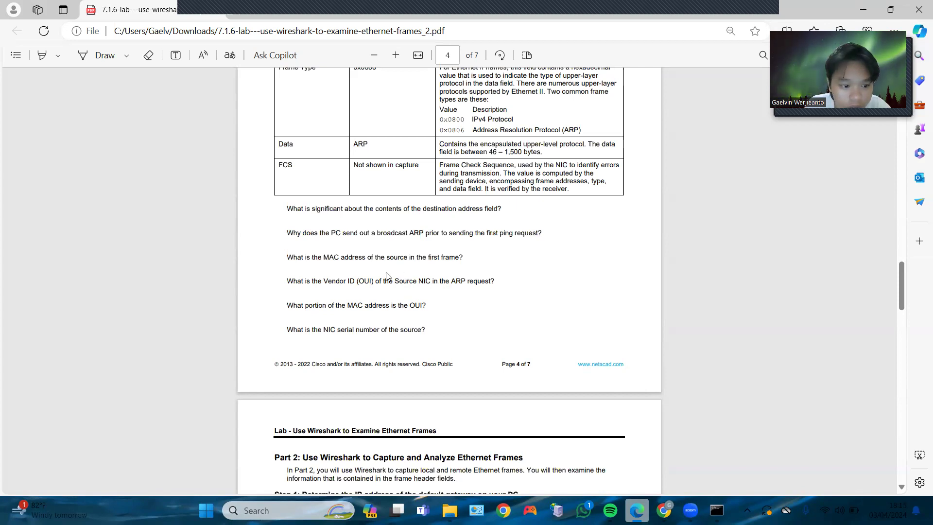
scroll(386, 276, up, 10)
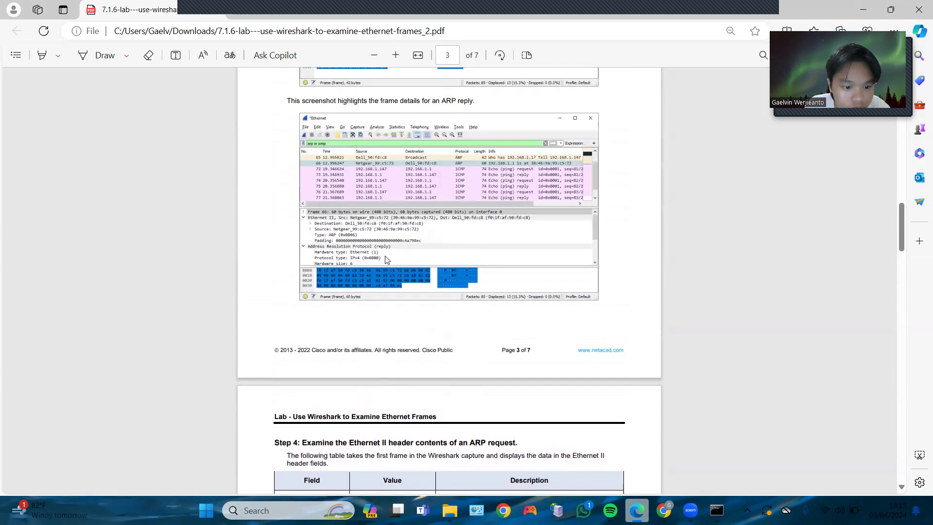
scroll(416, 261, up, 2)
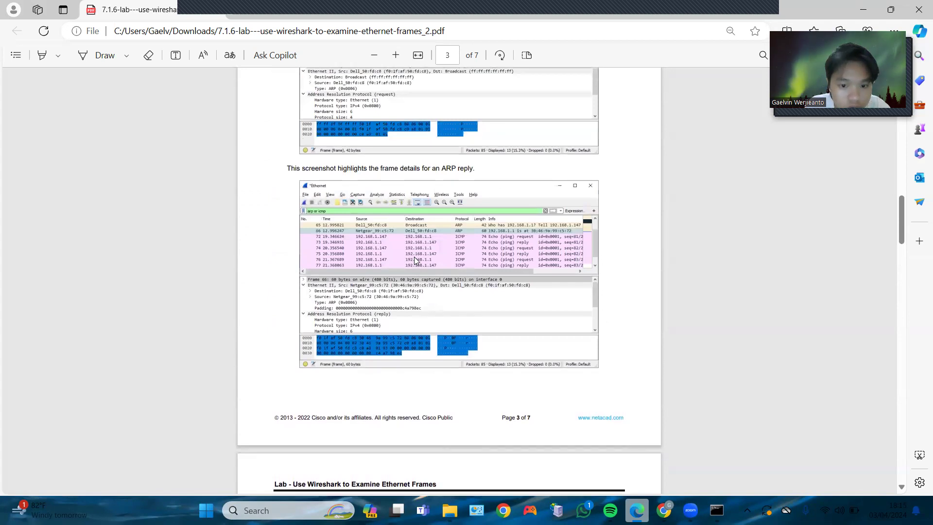
scroll(415, 261, up, 2)
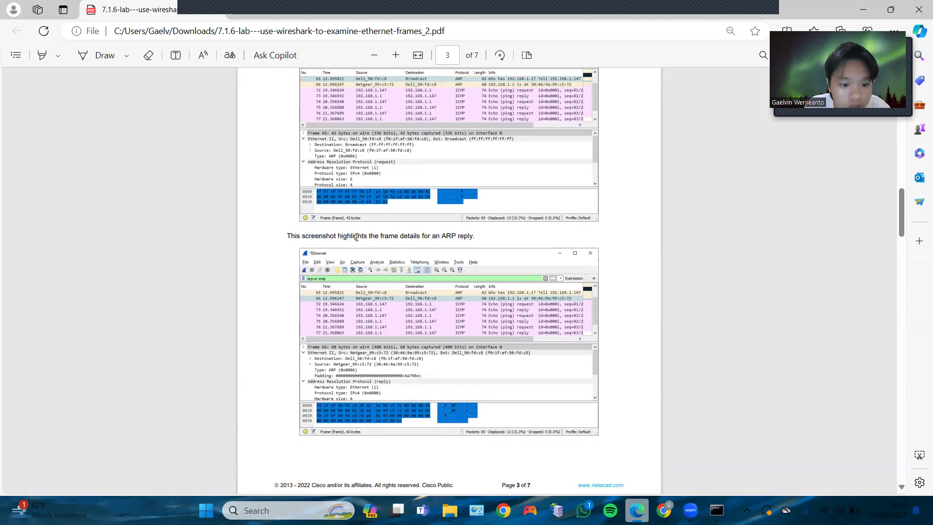
scroll(357, 241, up, 1)
scroll(362, 259, up, 3)
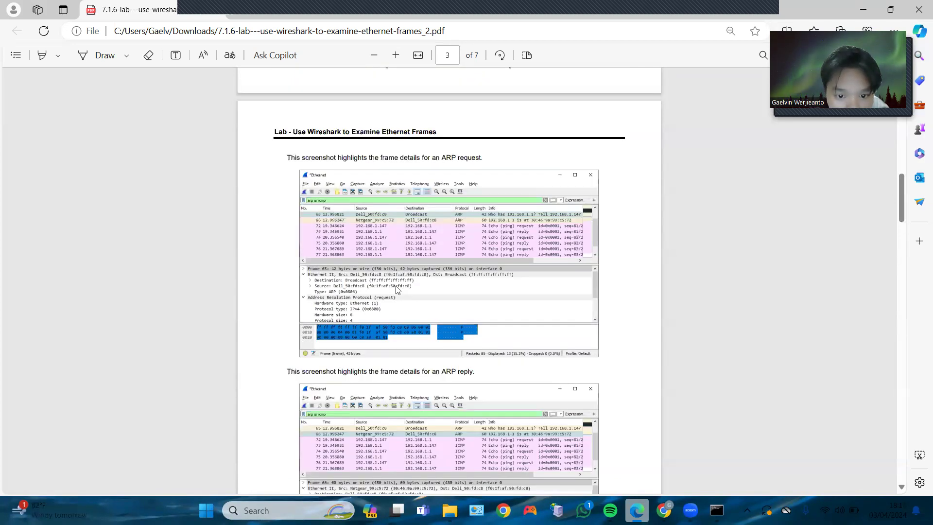
scroll(387, 296, down, 2)
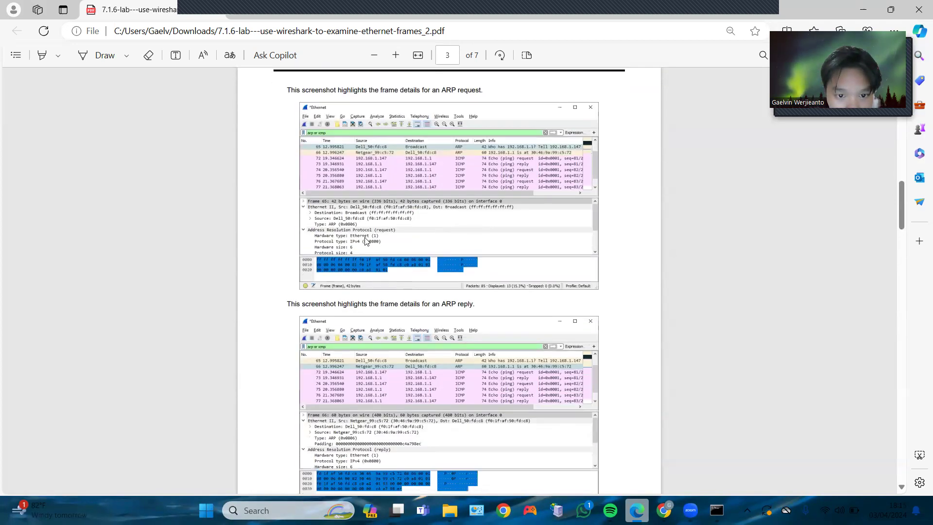
- Examine the source address in the ARP reply screenshot and compare it with the Step 4 questions
scroll(363, 275, down, 4)
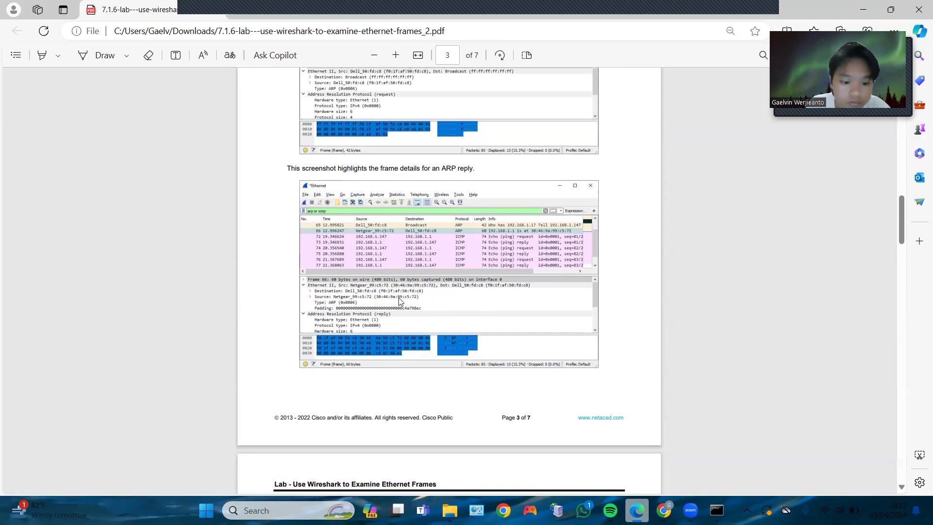
scroll(411, 338, down, 10)
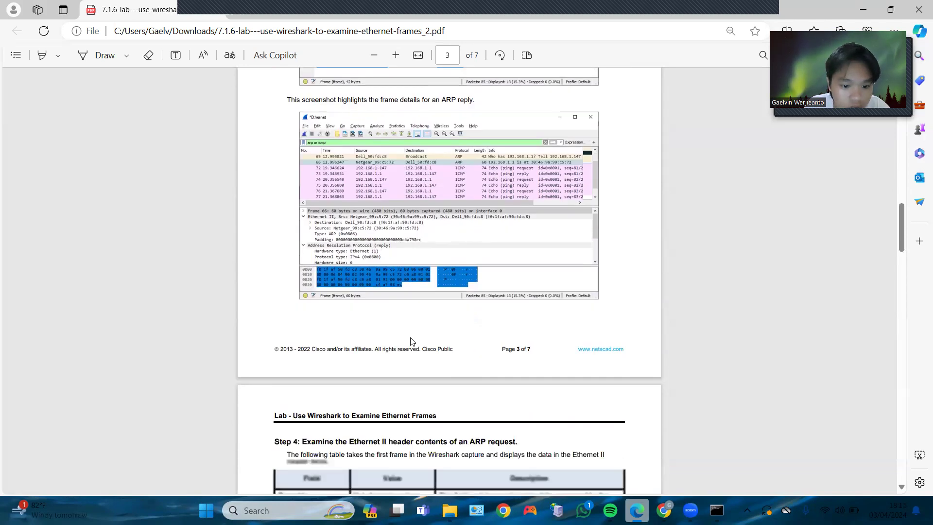
scroll(411, 338, down, 6)
scroll(332, 241, up, 5)
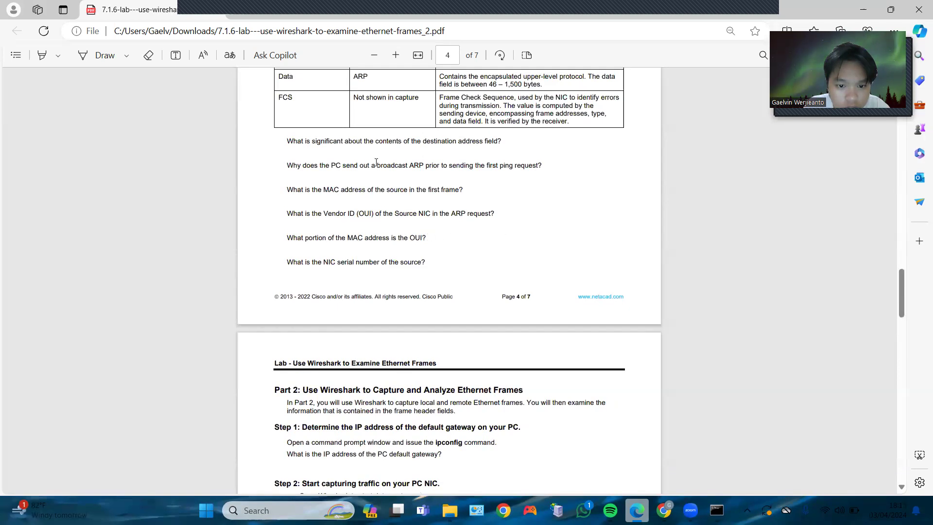
scroll(376, 163, up, 8)
scroll(385, 193, up, 8)
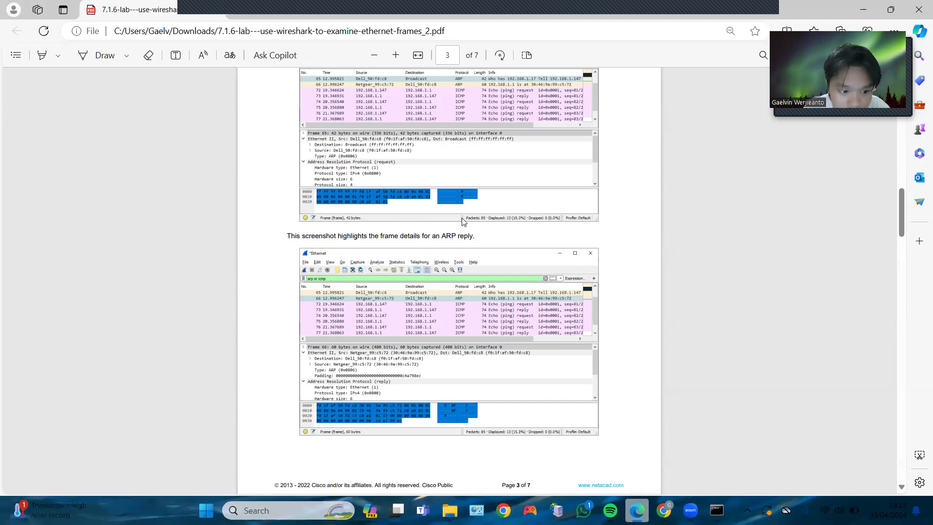
- Check the OUI and NIC serial number questions against the ARP frame screenshots and the Step 4 table, and continue to Part 2
scroll(449, 219, down, 10)
scroll(414, 227, down, 3)
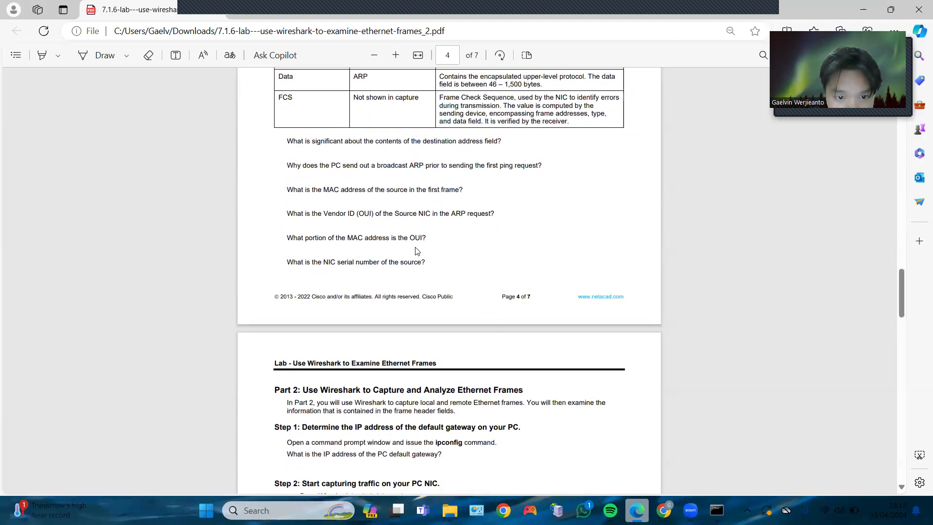
scroll(399, 255, up, 20)
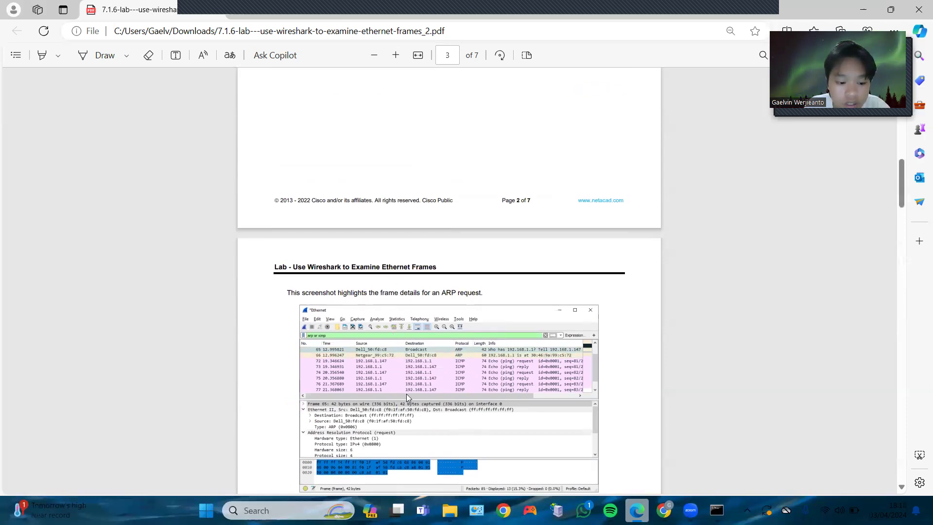
scroll(397, 359, down, 3)
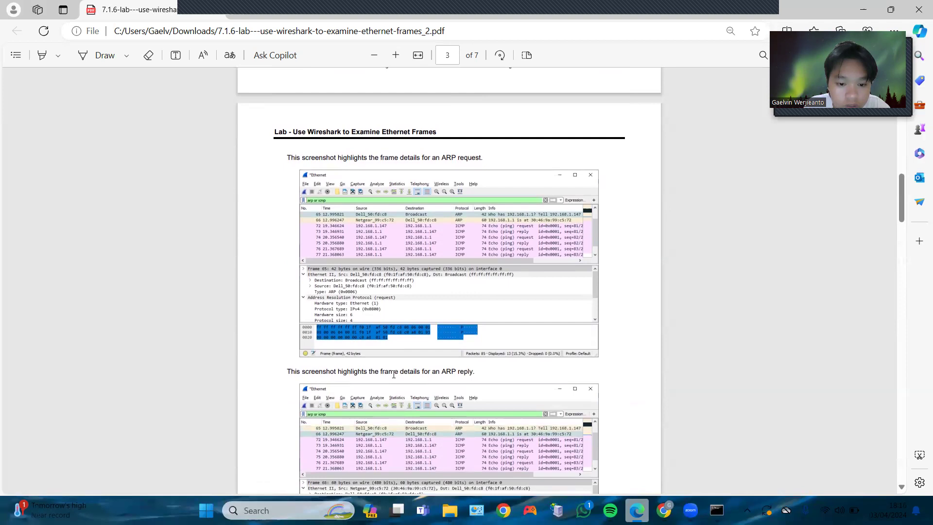
scroll(410, 349, up, 4)
scroll(422, 342, down, 20)
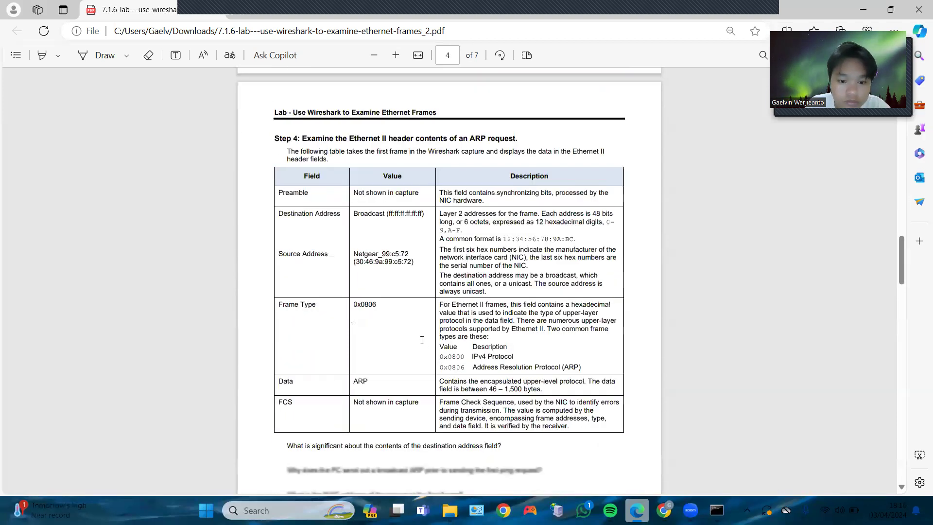
scroll(422, 340, up, 12)
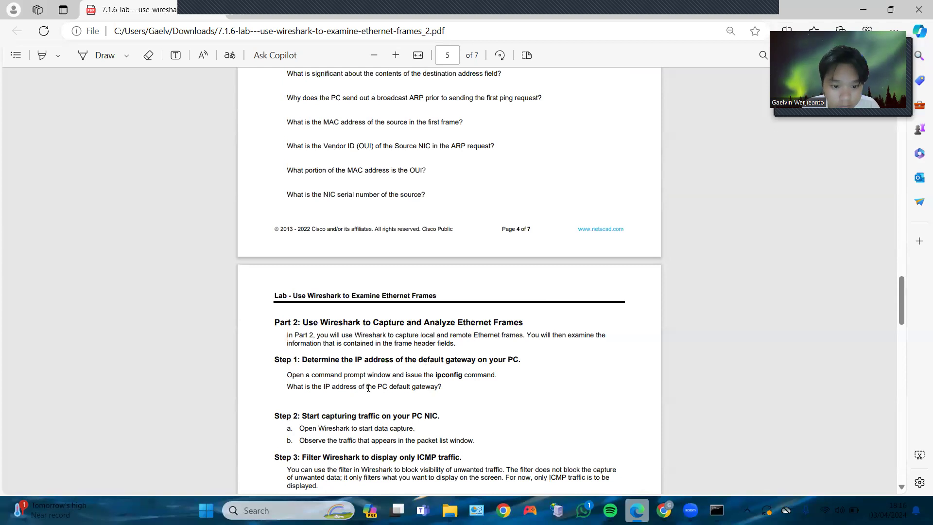
- Switch to Command Prompt and run ipconfig /all for Part 2, Step 1
key(super)
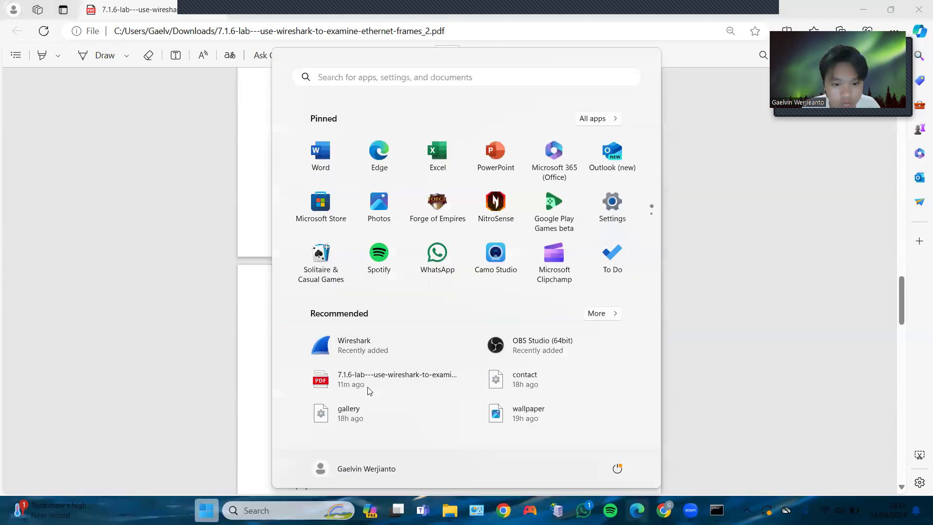
key(super)
click(717, 510)
text(ipcon)
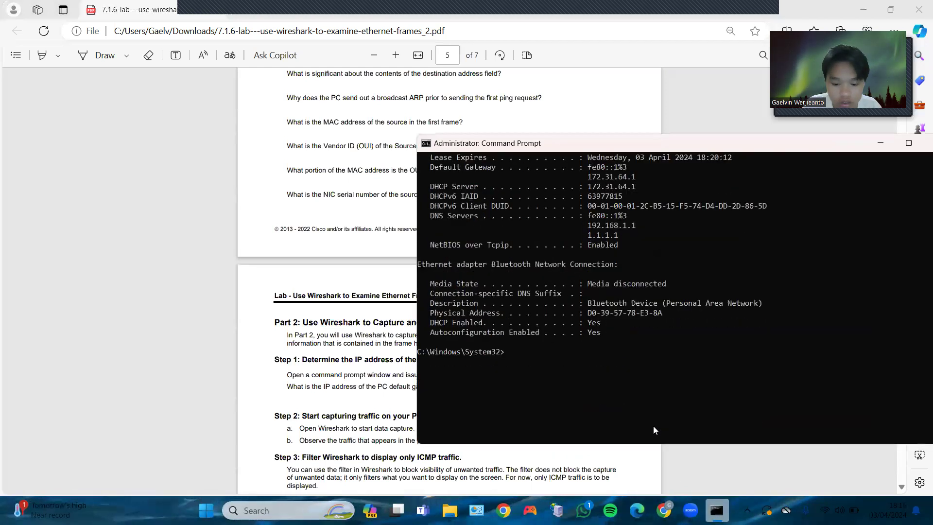
text(fig /all)
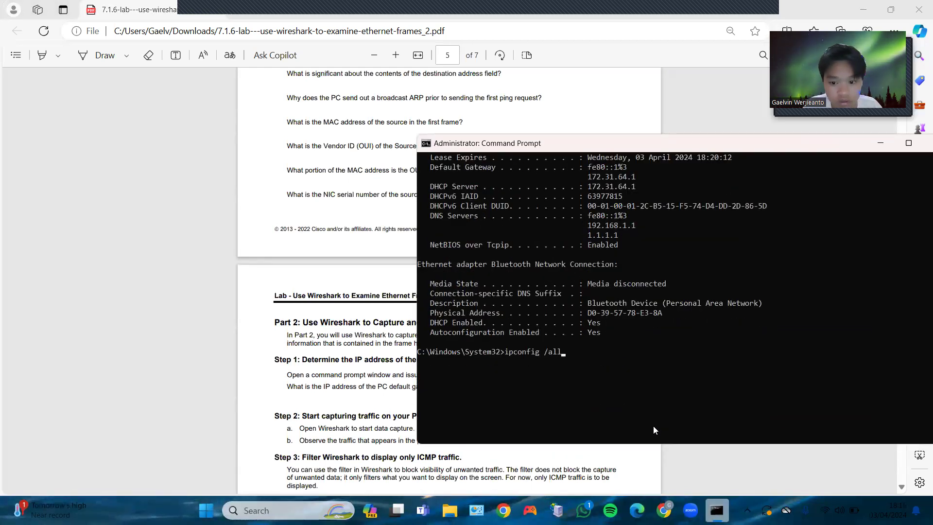
key(Return)
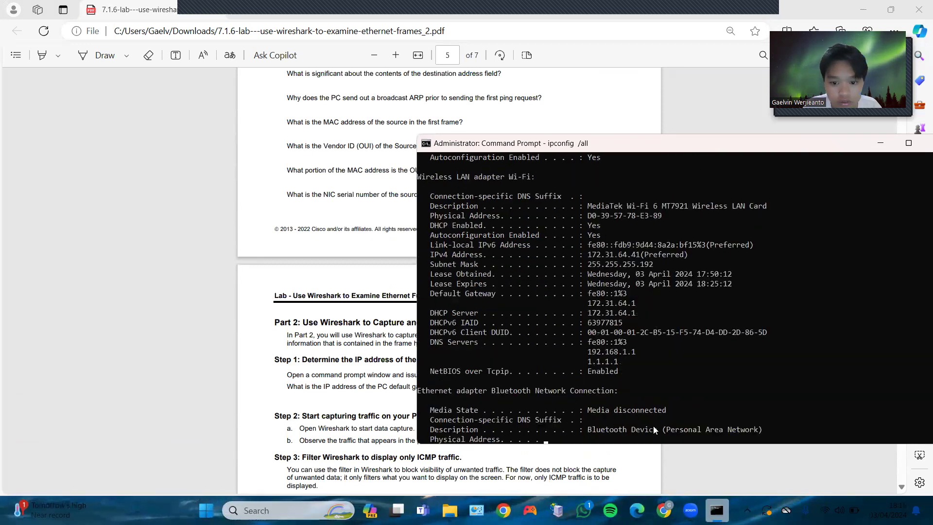
- Examine the ipconfig /all output for the default gateway IP address of the Wi-Fi adapter
click(680, 114)
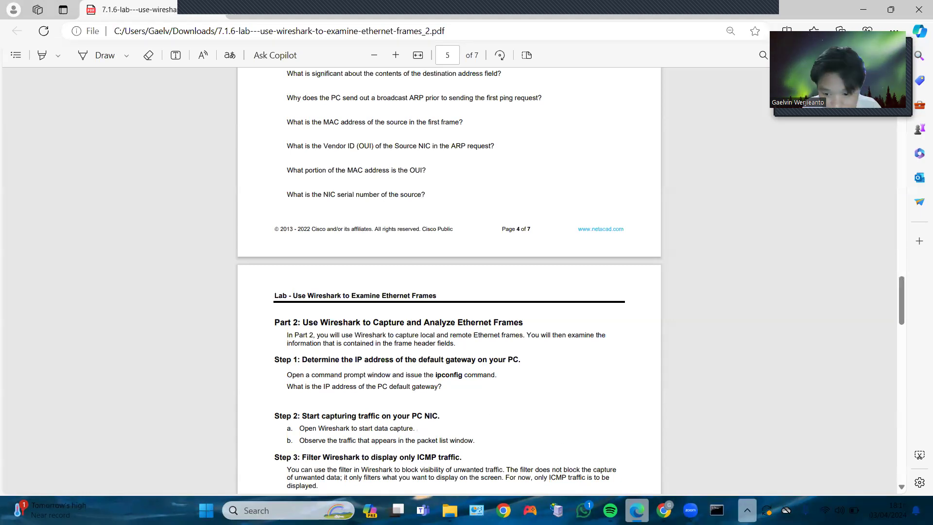
click(717, 510)
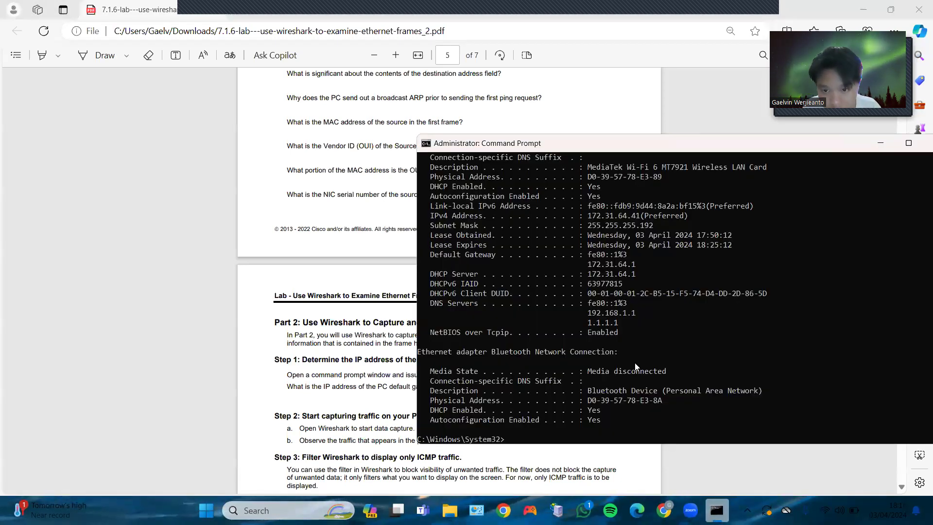
scroll(510, 273, up, 1)
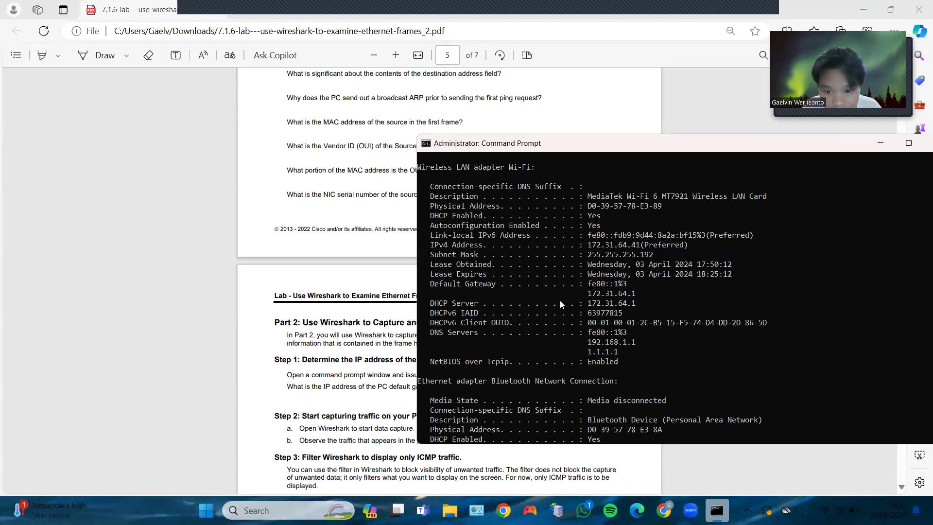
scroll(563, 305, down, 9)
scroll(563, 305, up, 10)
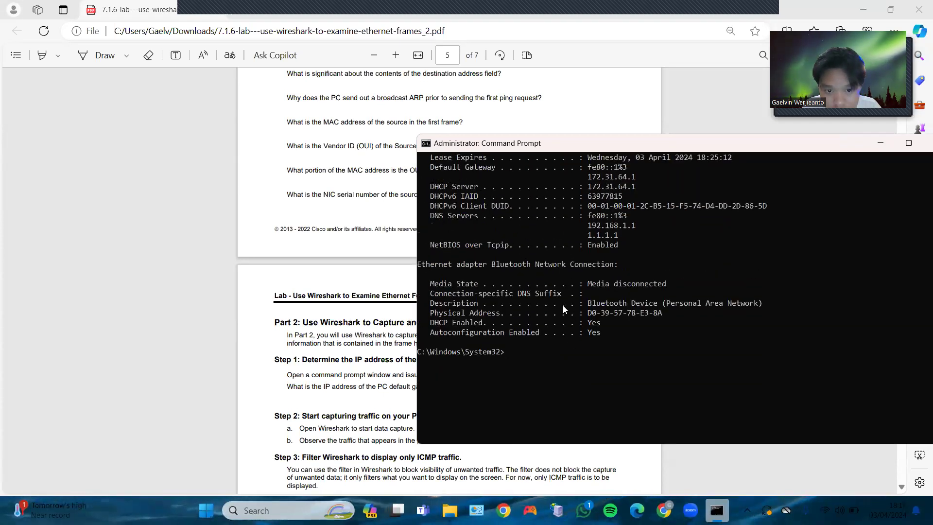
scroll(563, 305, up, 4)
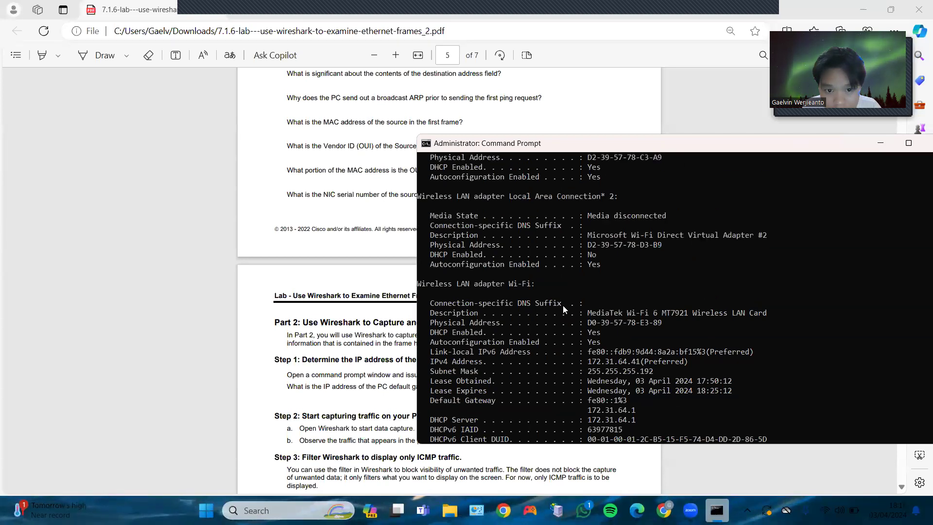
scroll(563, 309, down, 8)
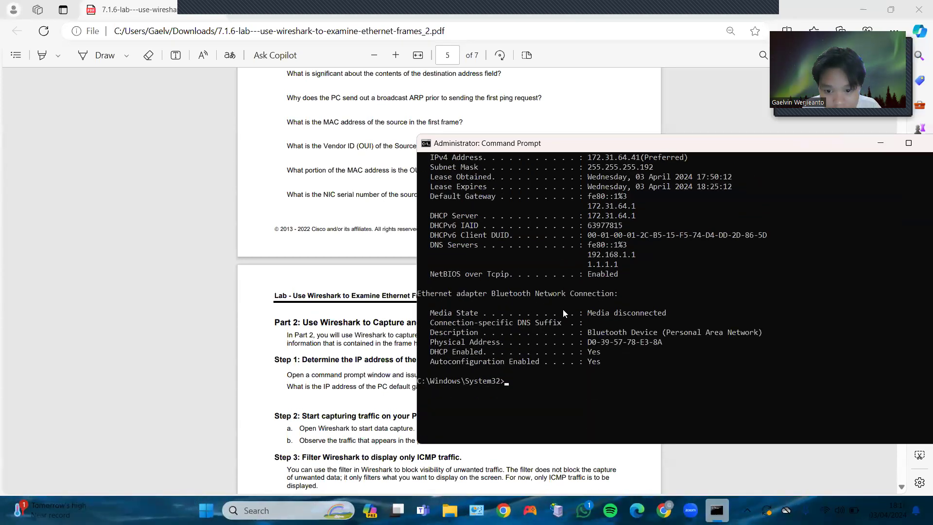
scroll(563, 309, up, 3)
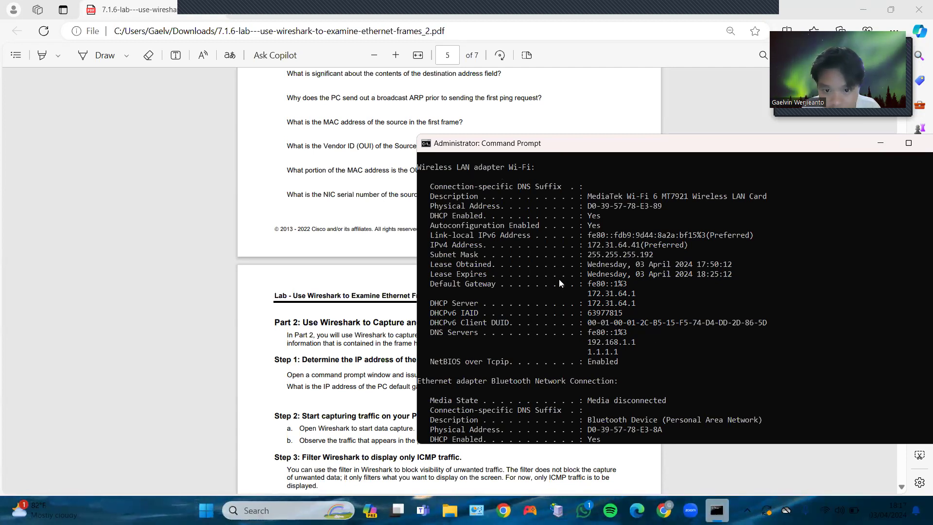
scroll(559, 279, up, 3)
scroll(564, 292, down, 1)
scroll(572, 315, down, 1)
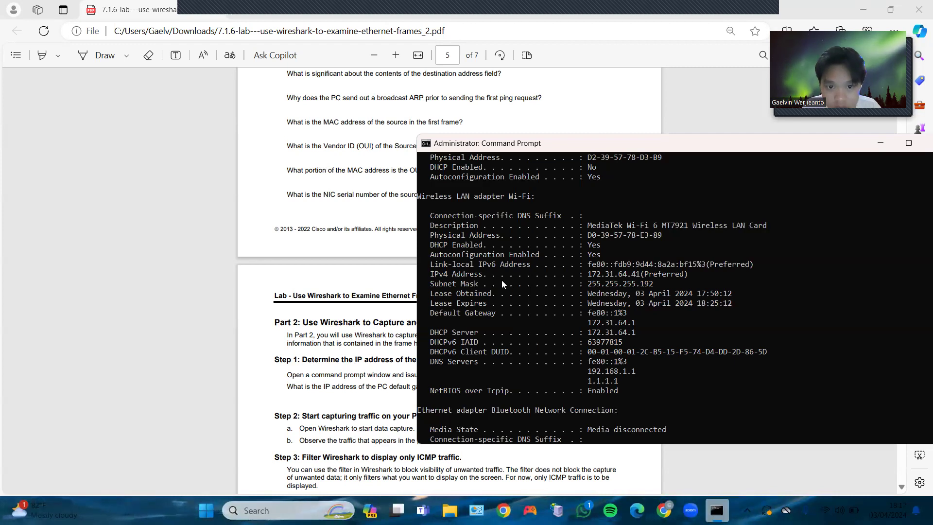
scroll(502, 281, up, 4)
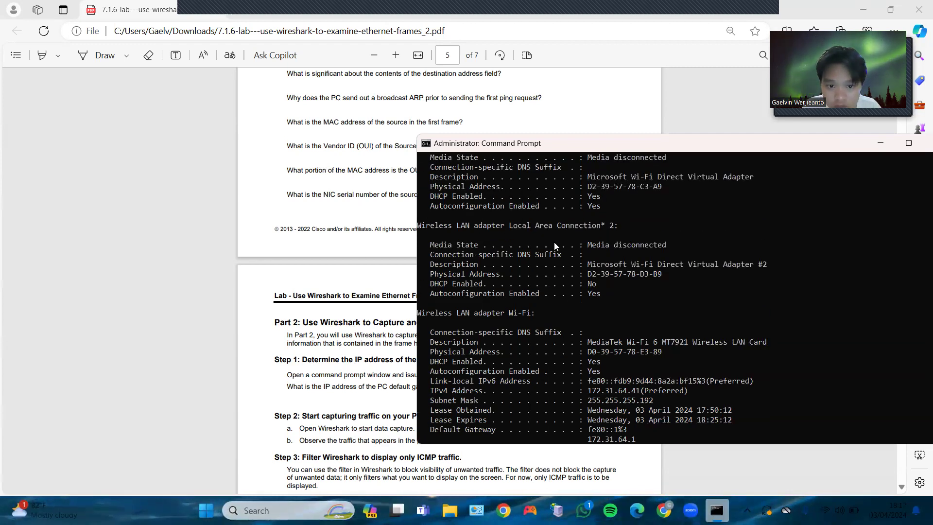
scroll(554, 245, up, 10)
scroll(572, 270, down, 15)
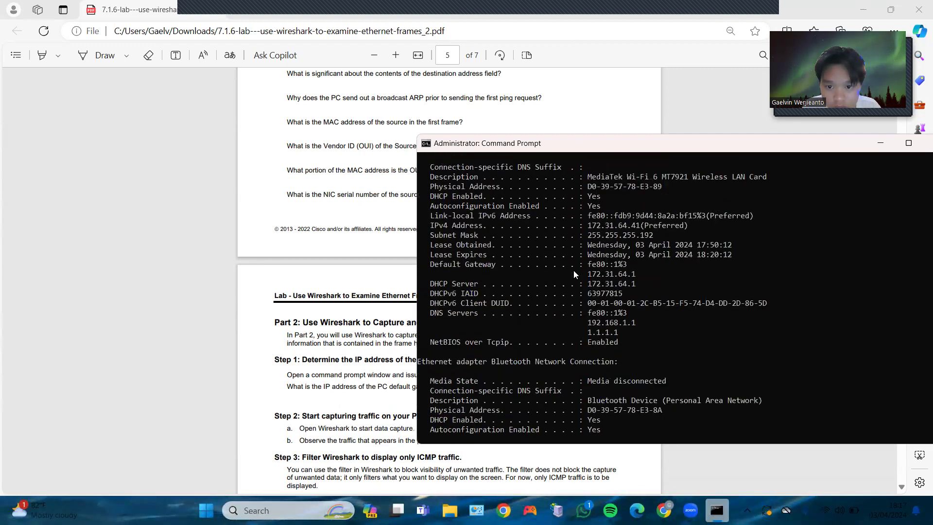
scroll(574, 275, up, 1)
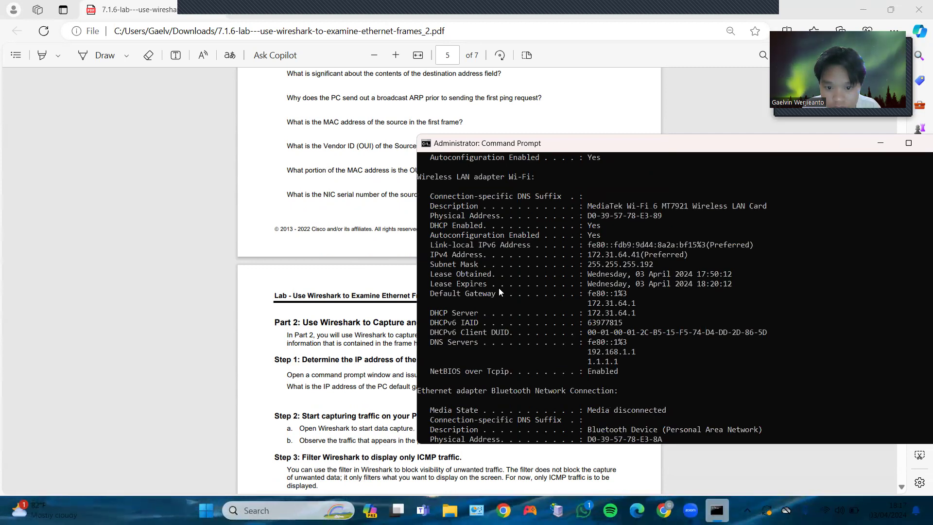
- Return to the lab PDF's Part 2 capture steps and open Wireshark, placing its window beside the instructions
click(377, 283)
scroll(425, 320, down, 4)
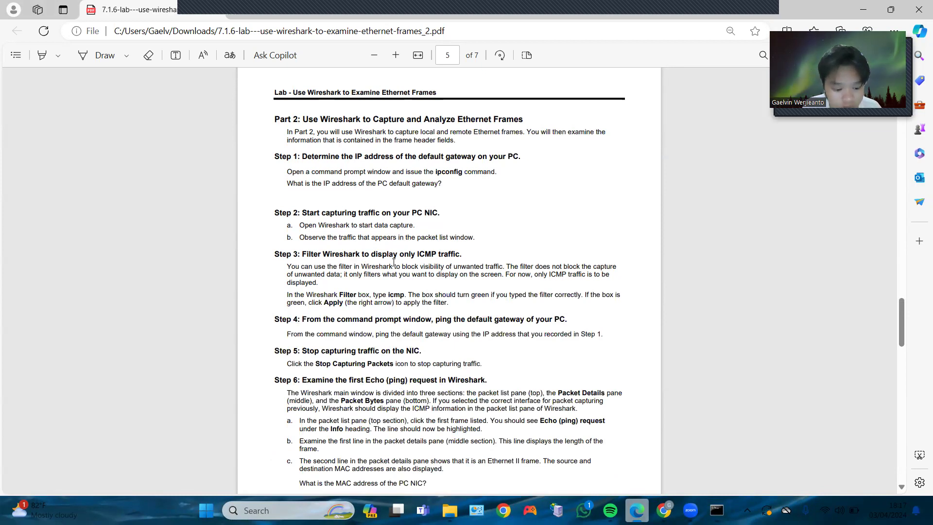
key(super)
text(wi)
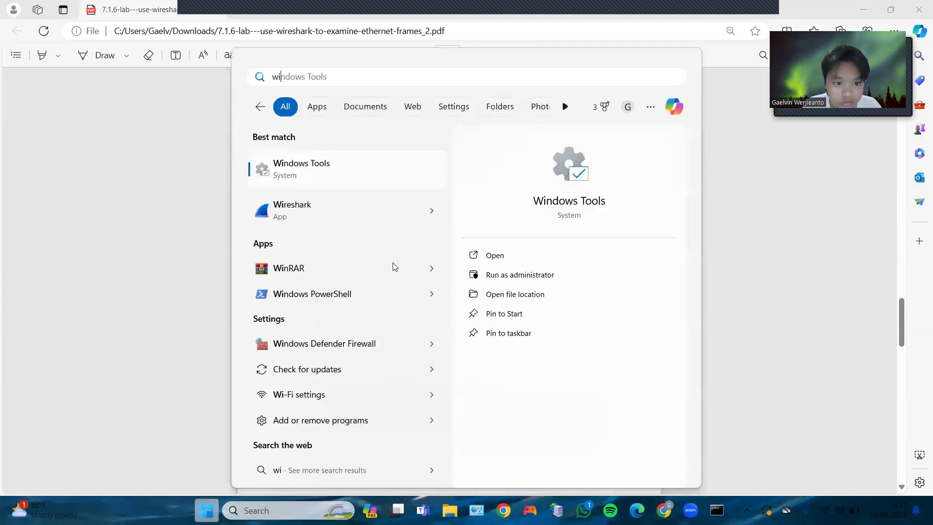
key(Down)
key(Return)
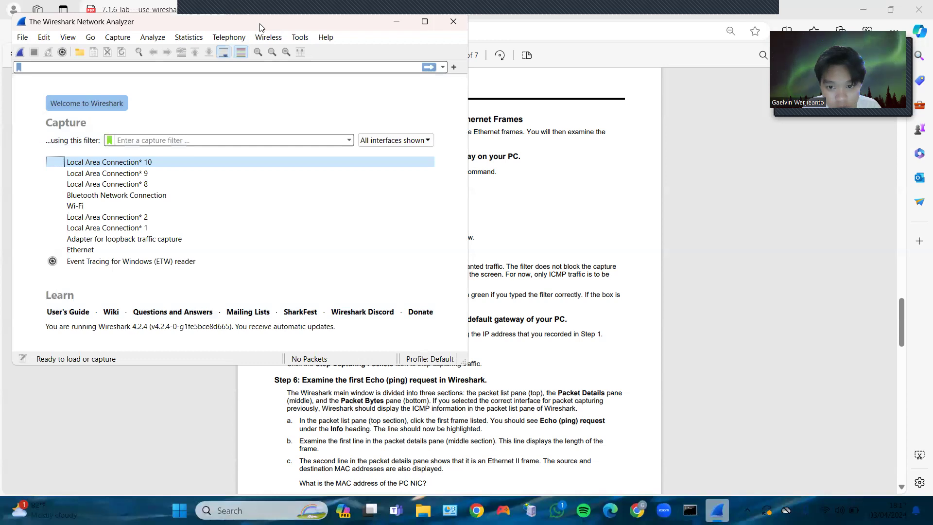
drag(260, 27, 725, 82)
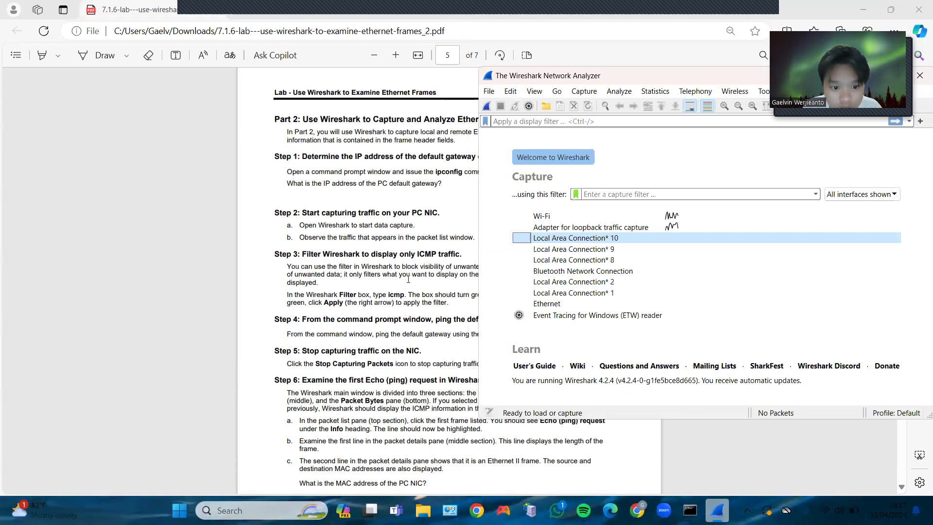
- Enter icmp as the display filter in Wireshark
click(543, 122)
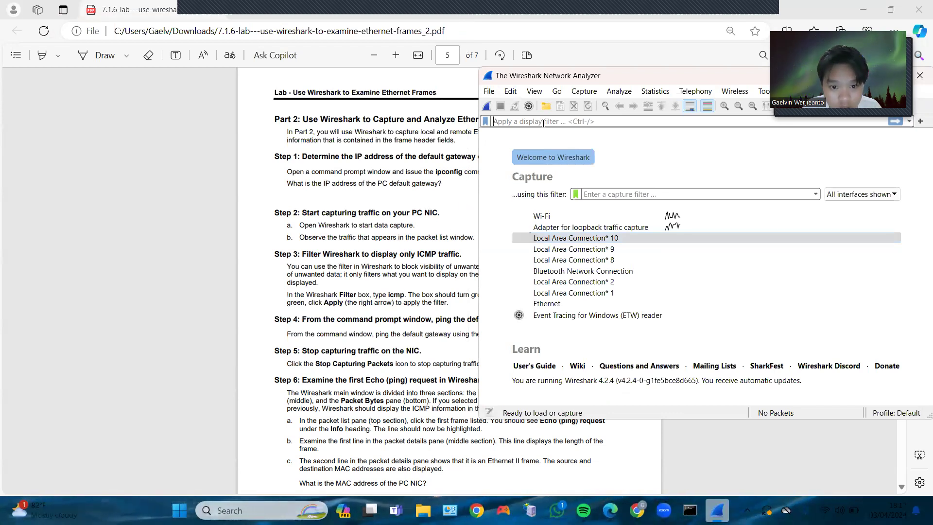
text(icmp)
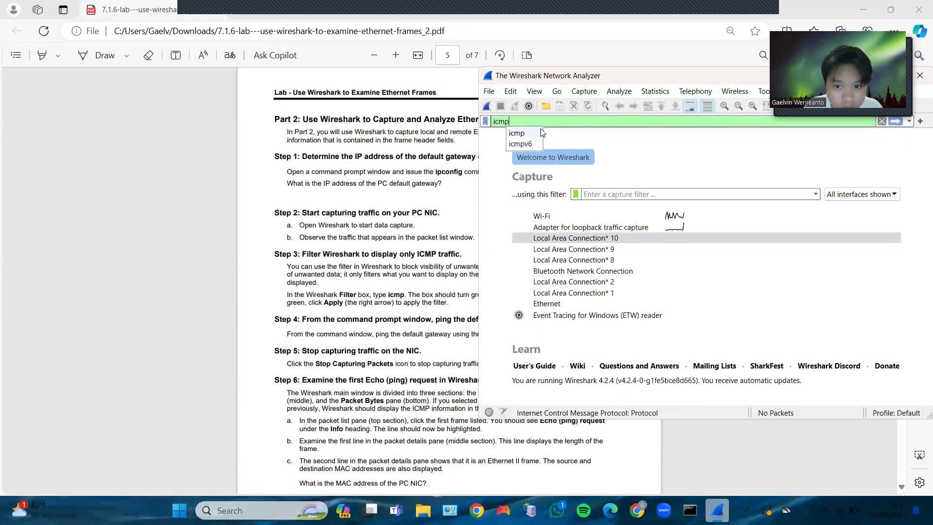
click(523, 133)
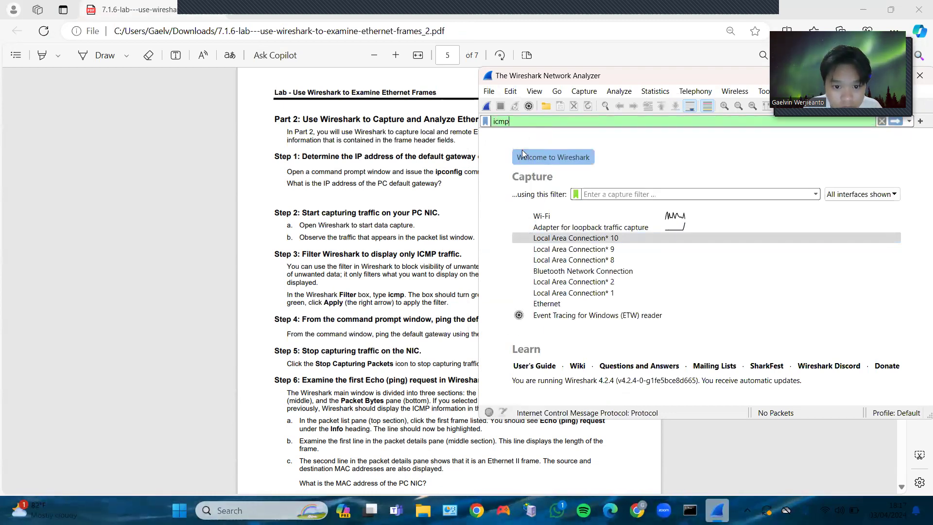
- Check the Step 4 ping instruction and the default gateway in Command Prompt, and return to Wireshark, moving its window over the PDF
click(420, 262)
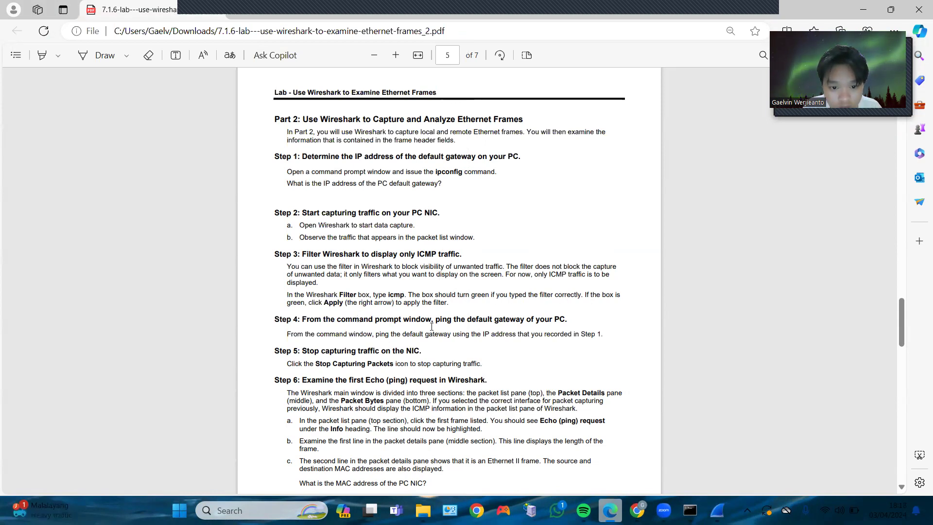
click(690, 510)
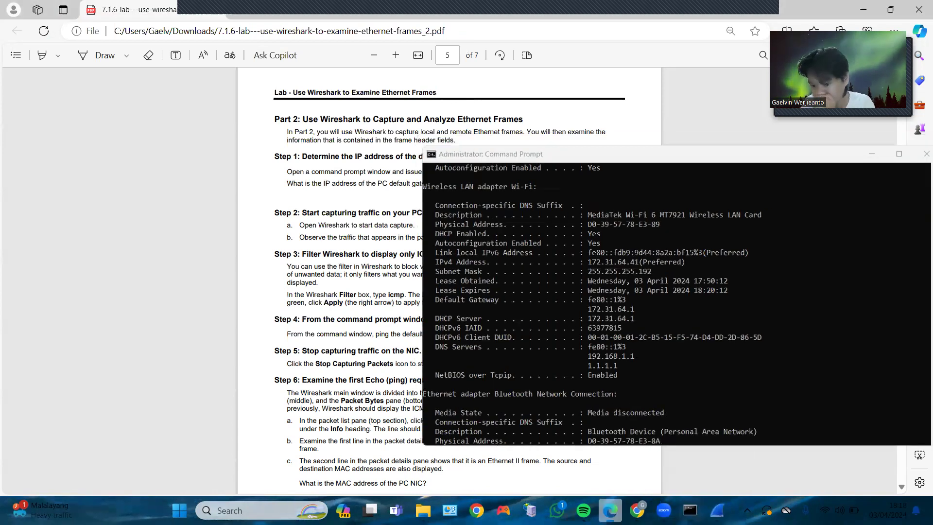
click(717, 510)
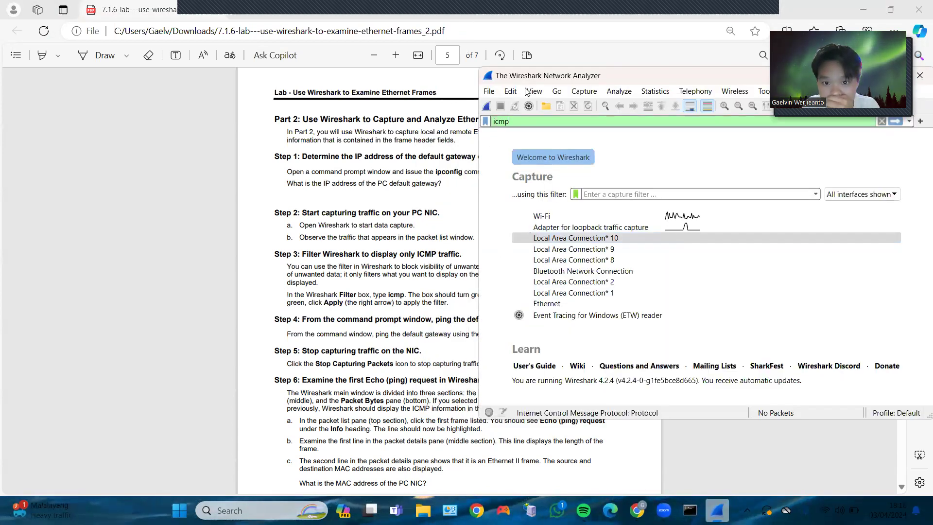
drag(615, 69, 407, 76)
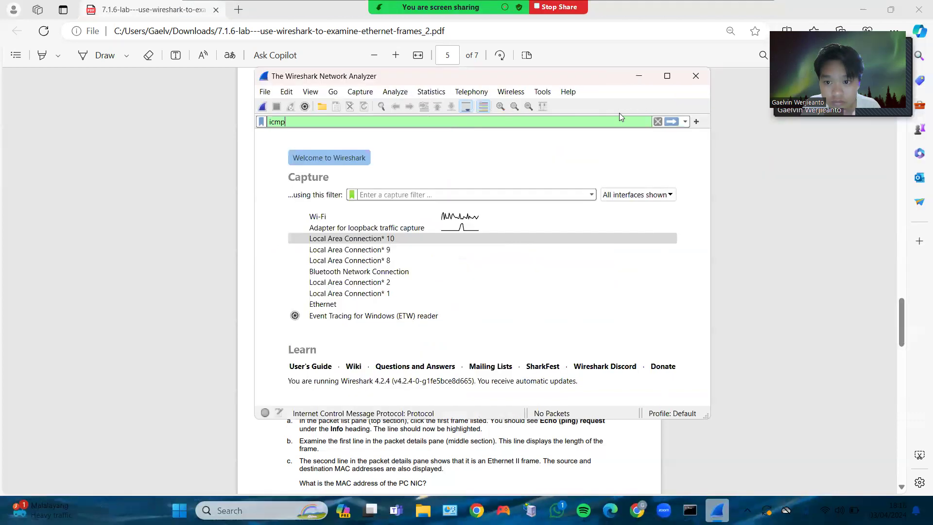
- Try to apply the icmp display filter in Wireshark, and move its window aside to uncover the lab instructions
right_click(669, 122)
click(669, 122)
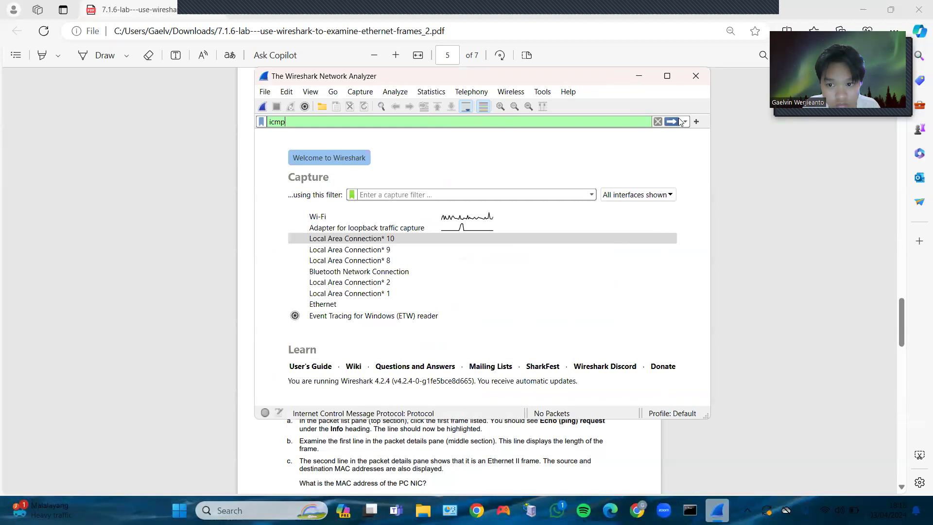
click(696, 122)
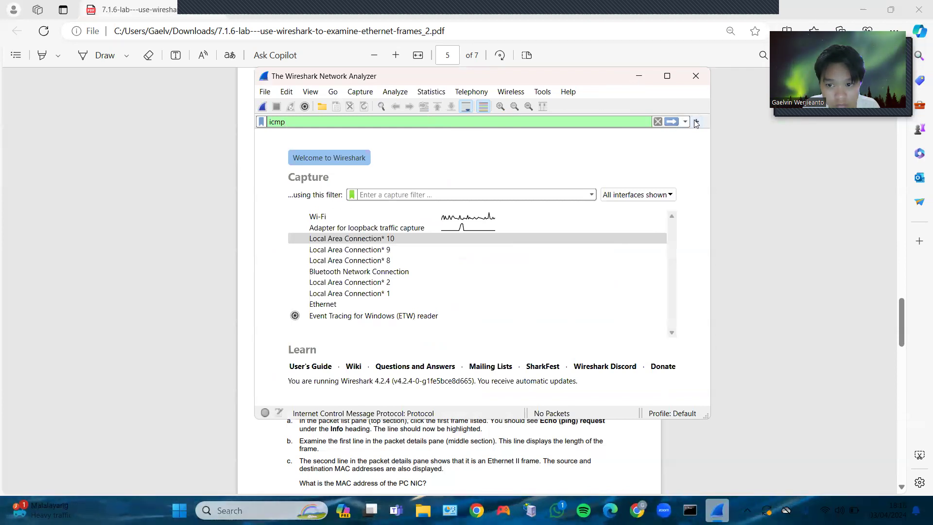
click(696, 122)
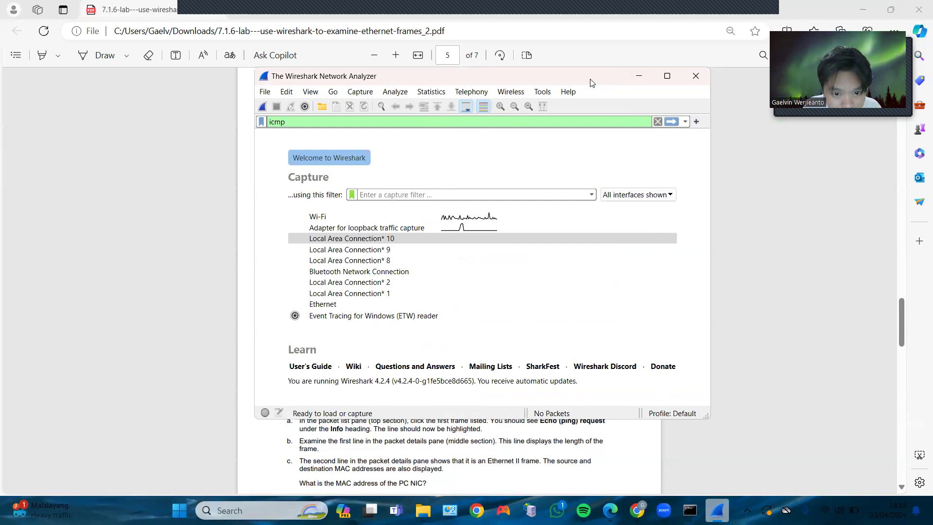
drag(591, 83, 130, 167)
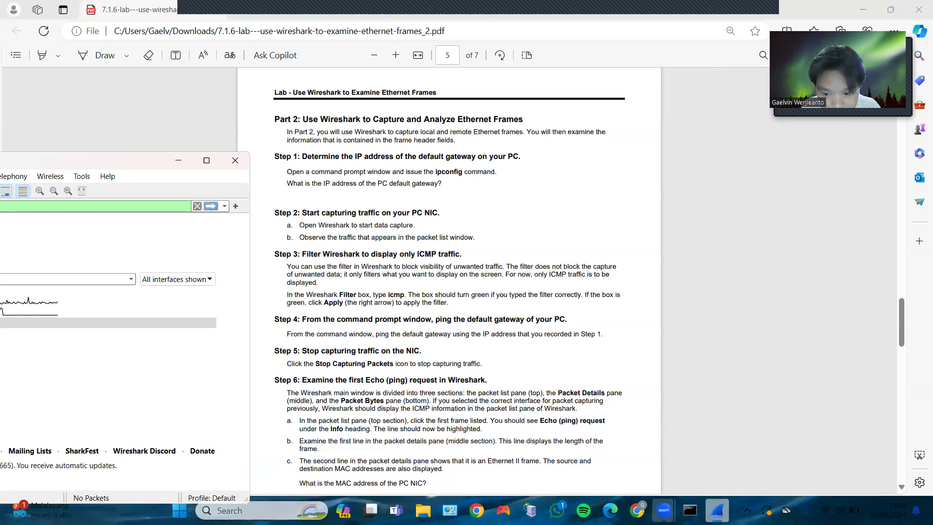
- Switch to Command Prompt and examine both ipconfig /all outputs for the Wi-Fi adapter's address settings, ending at the current prompt
click(690, 511)
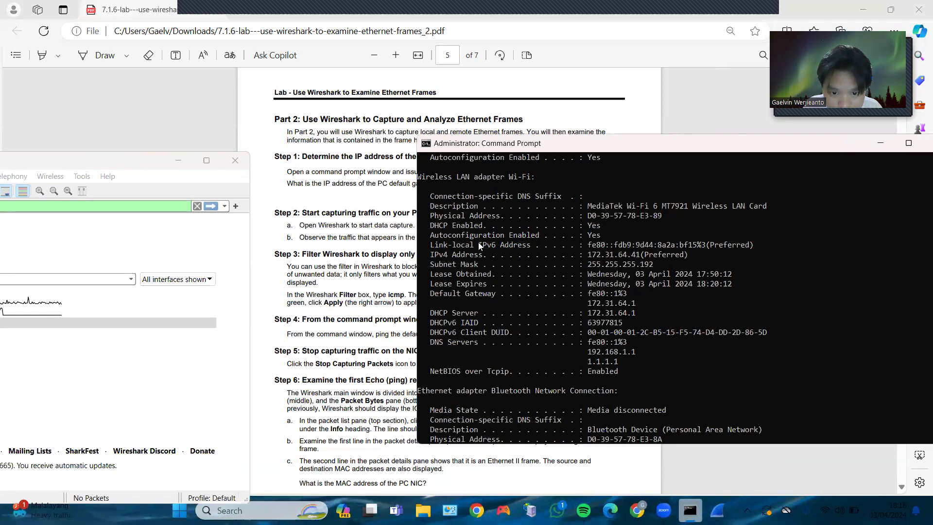
scroll(509, 316, down, 1)
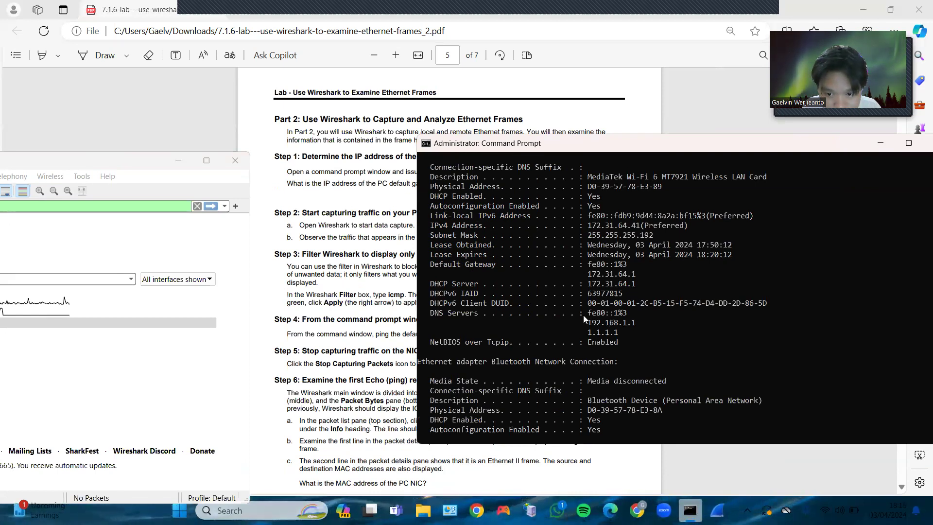
scroll(572, 311, up, 3)
scroll(572, 310, up, 7)
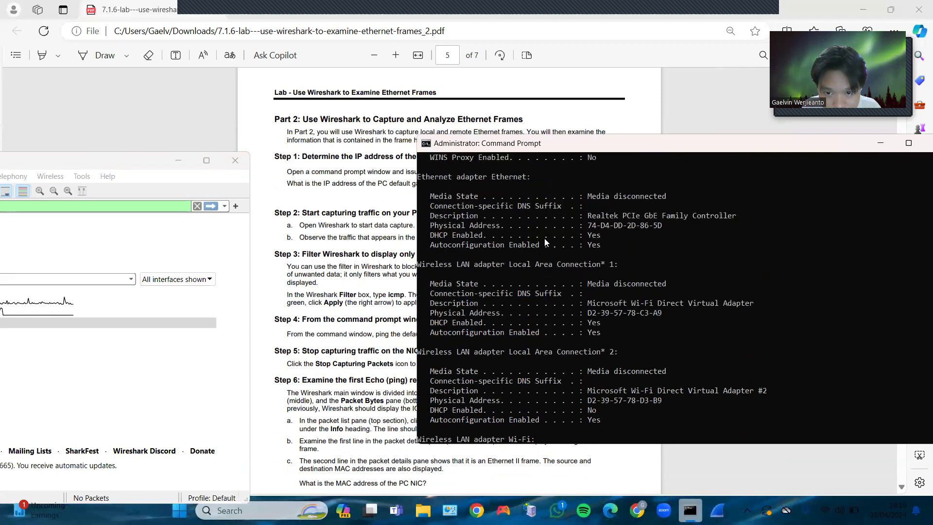
scroll(546, 241, up, 4)
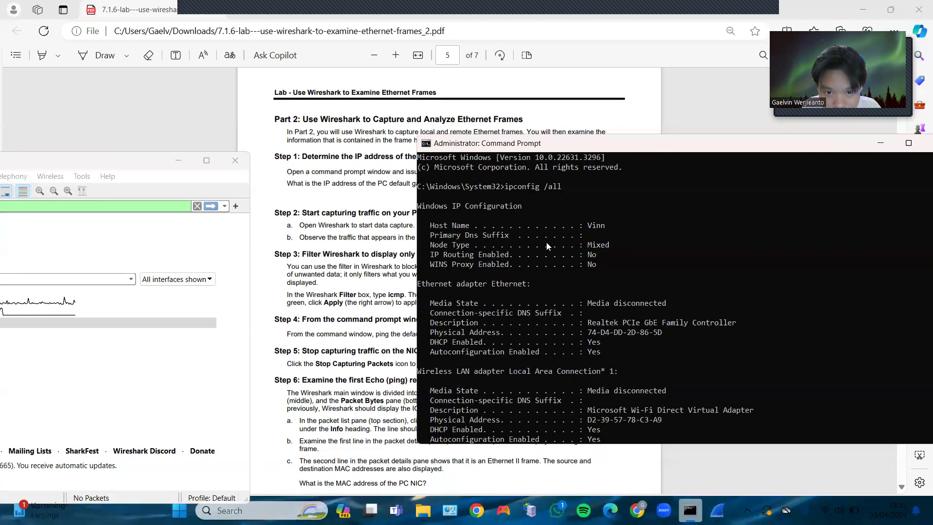
scroll(544, 246, down, 9)
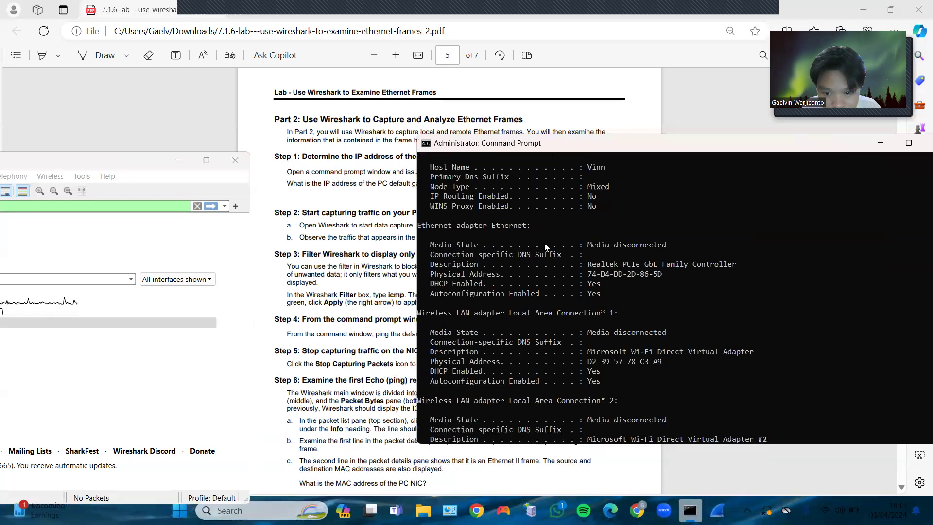
scroll(544, 245, down, 3)
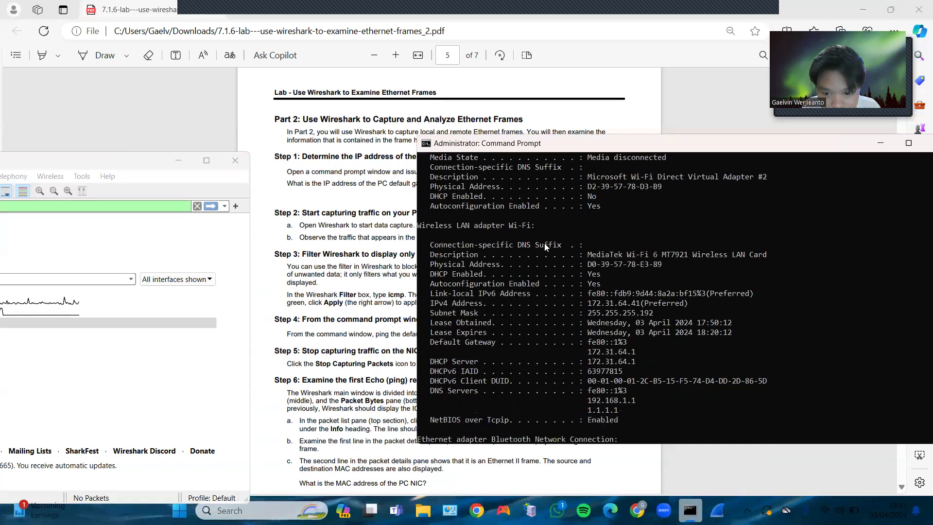
scroll(544, 245, down, 1)
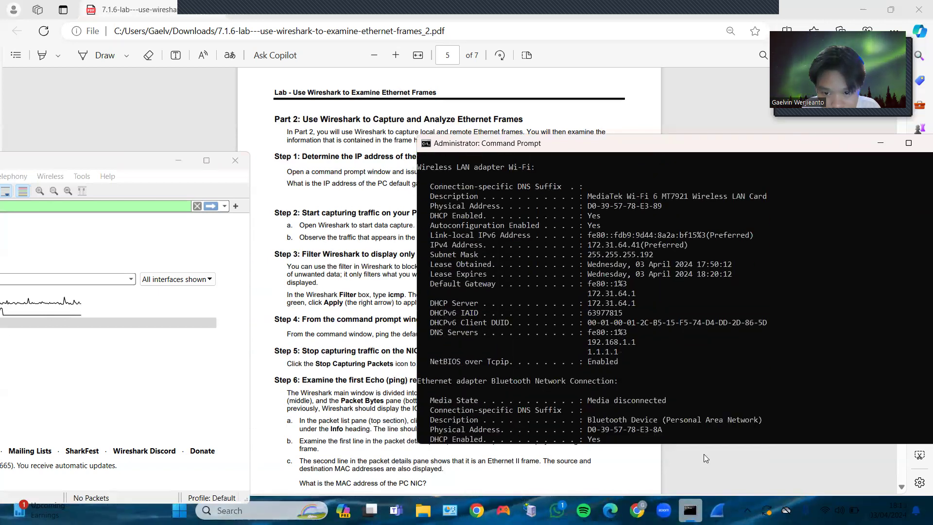
mouse_move(717, 510)
scroll(614, 377, down, 2)
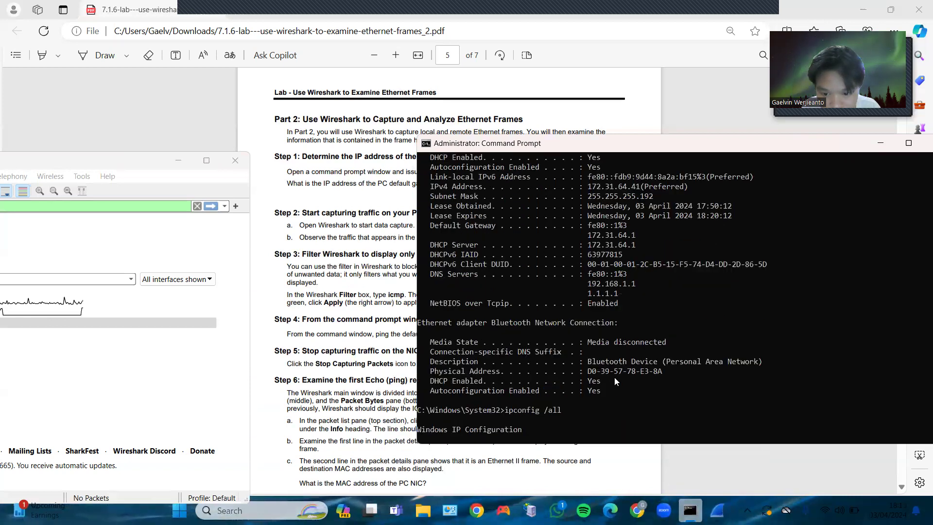
scroll(603, 373, down, 1)
scroll(596, 372, down, 8)
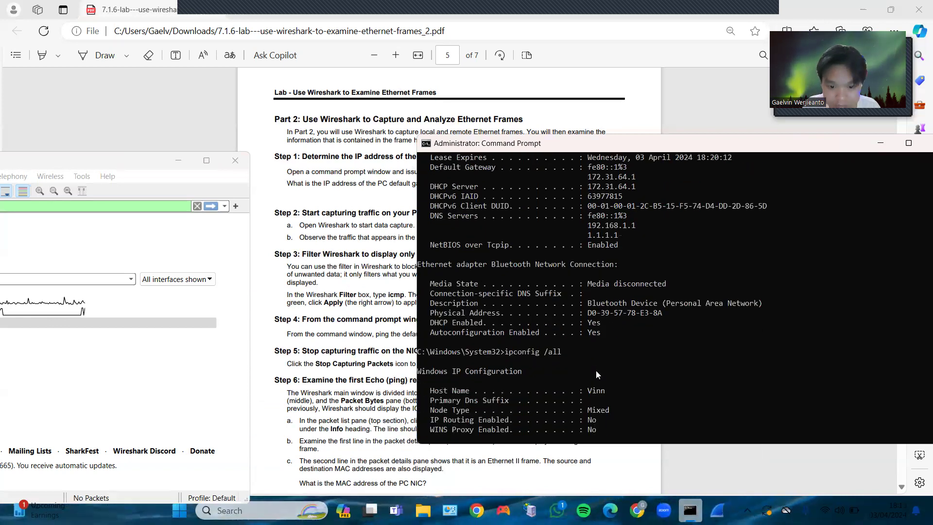
scroll(562, 372, down, 13)
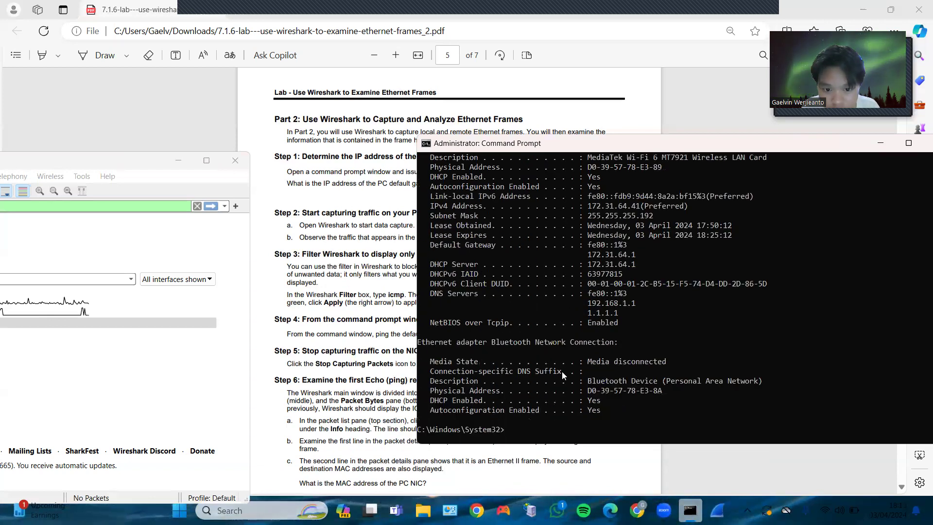
- Check the lab's Part 2 instructions and recheck the Wi-Fi adapter's default gateway in Command Prompt
click(330, 426)
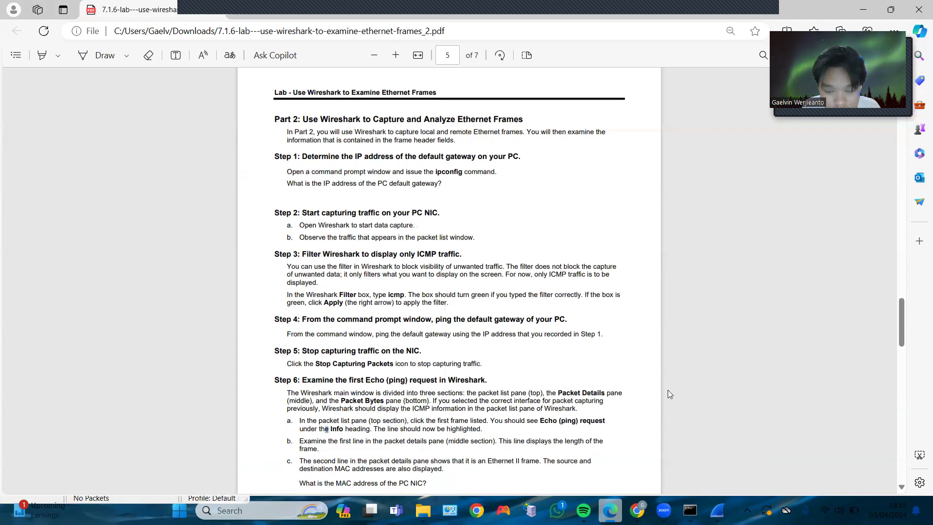
click(690, 510)
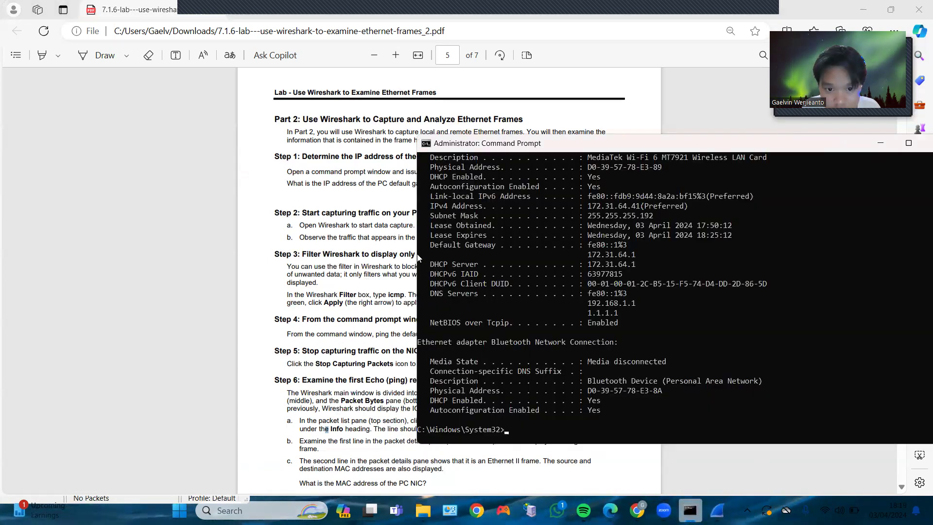
scroll(457, 245, up, 1)
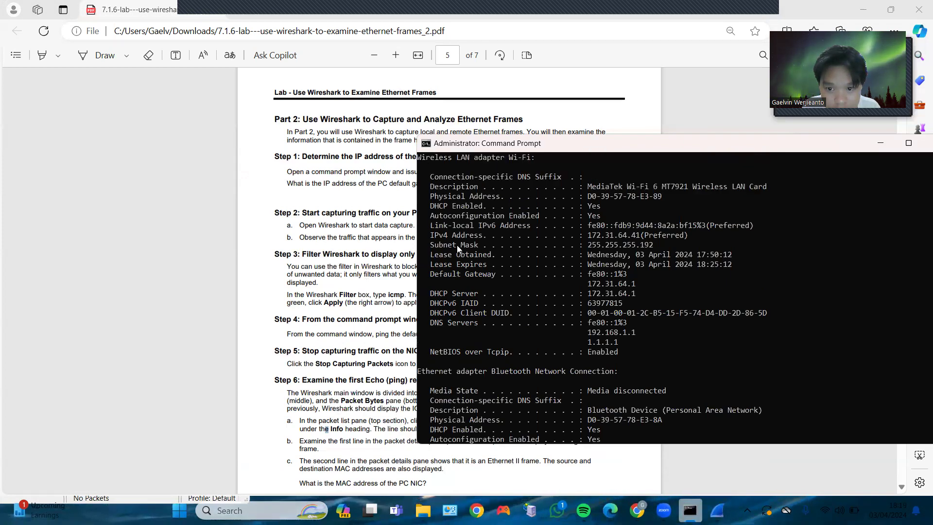
scroll(459, 249, down, 1)
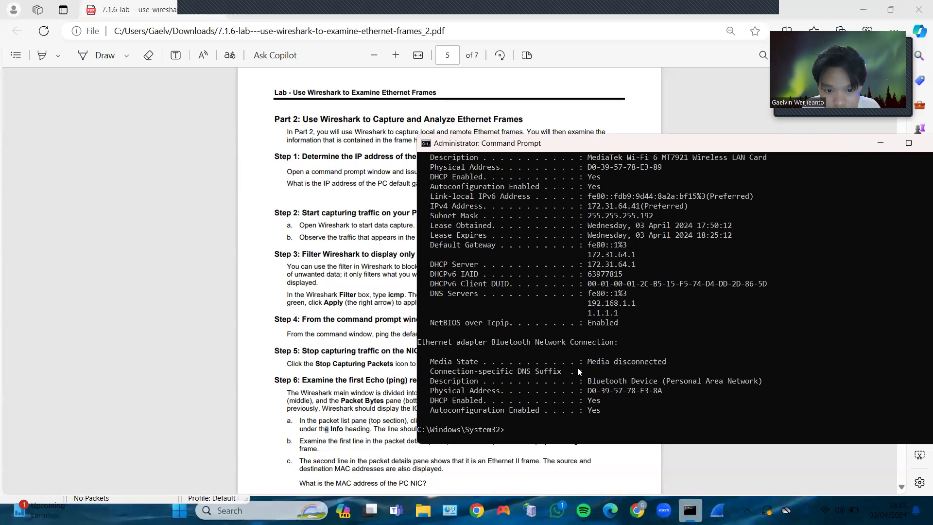
scroll(563, 404, down, 1)
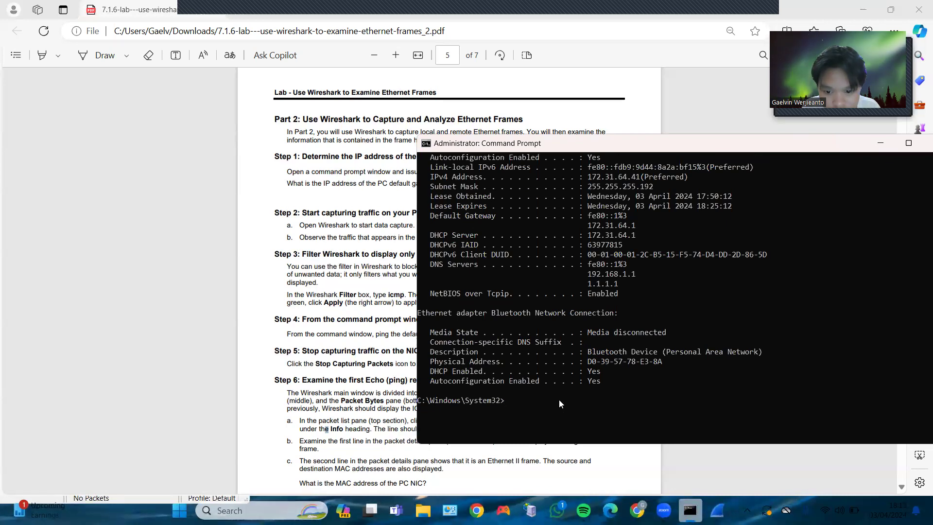
scroll(528, 365, up, 1)
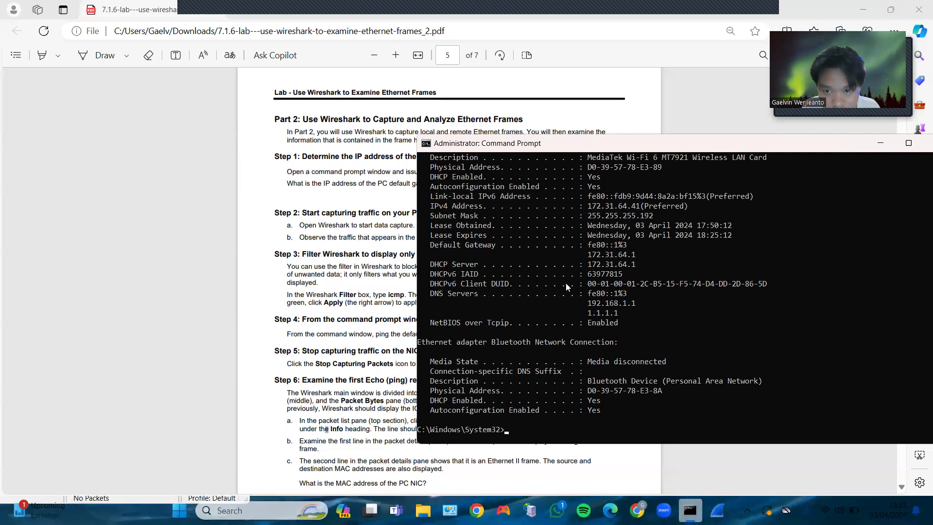
scroll(573, 285, up, 2)
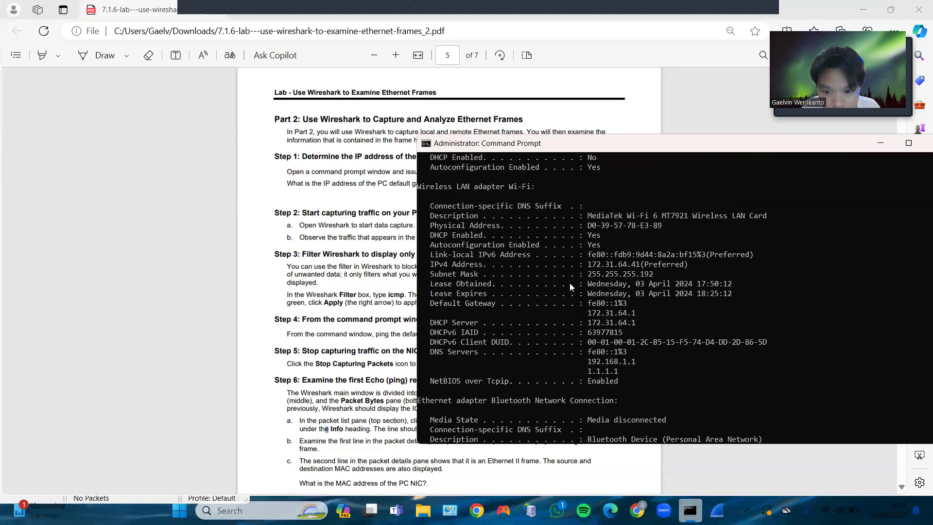
- Examine the example default gateway in the PDF's Part 1 Step 2, moving Command Prompt out of its way, and return to Part 2
scroll(288, 185, up, 20)
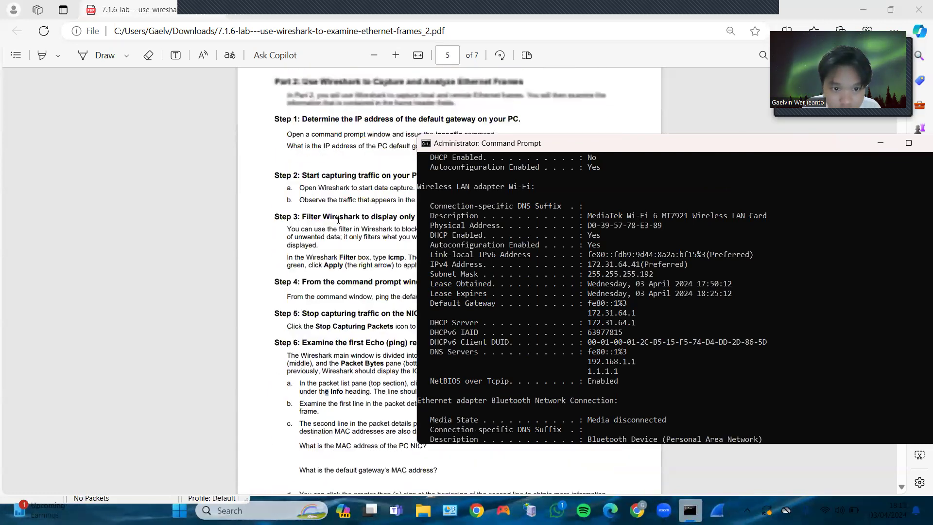
scroll(338, 220, up, 14)
scroll(340, 224, down, 10)
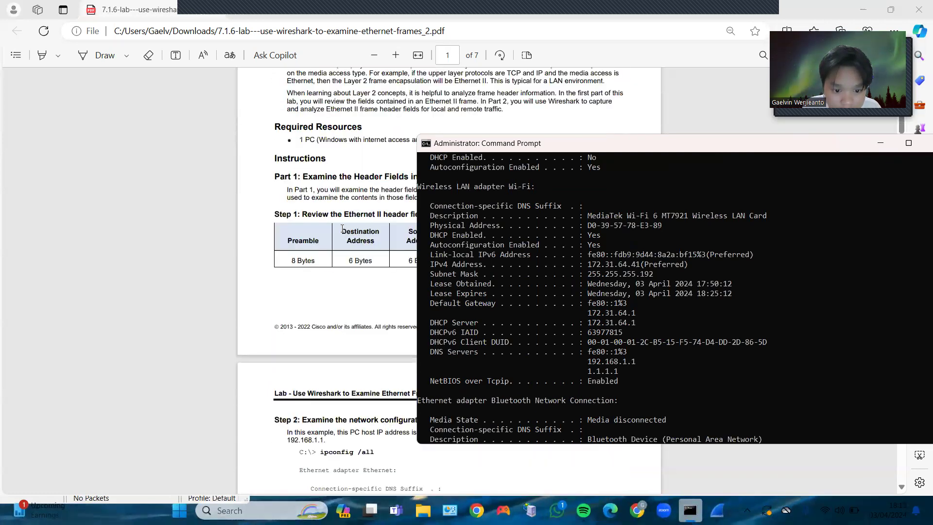
scroll(342, 227, up, 1)
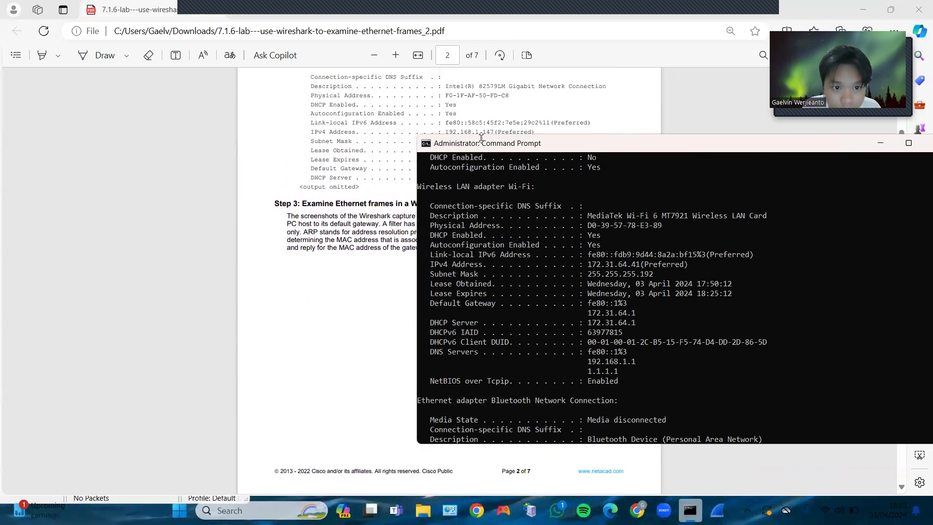
drag(481, 136, 479, 171)
scroll(363, 190, up, 2)
scroll(363, 190, down, 2)
scroll(364, 189, down, 2)
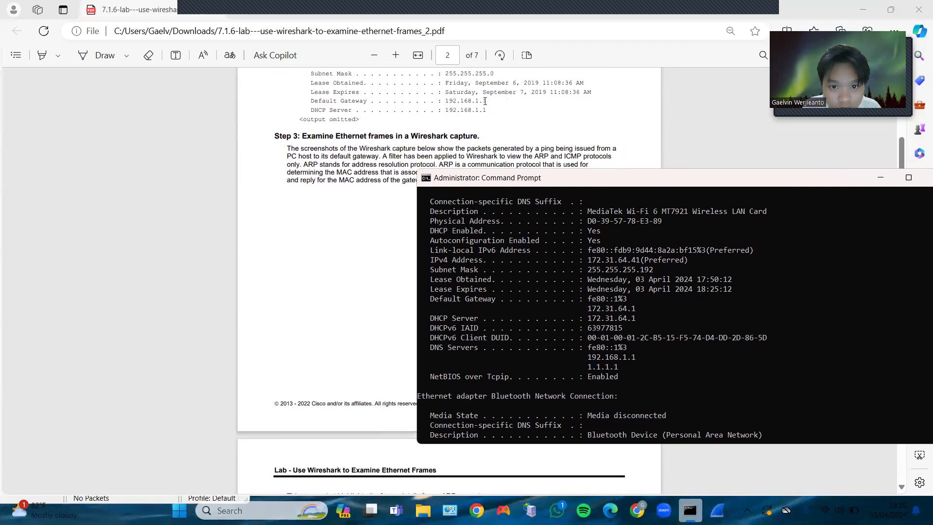
scroll(401, 129, up, 4)
scroll(578, 342, down, 3)
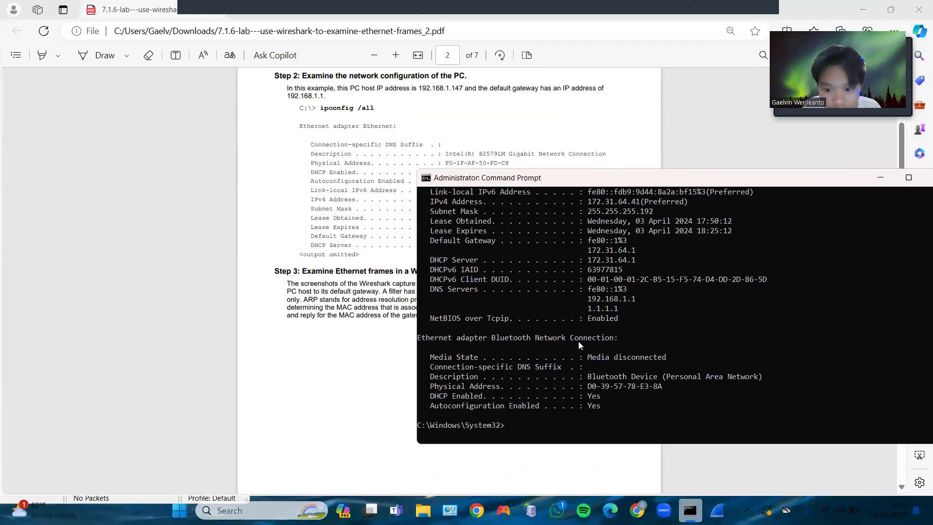
scroll(355, 409, down, 20)
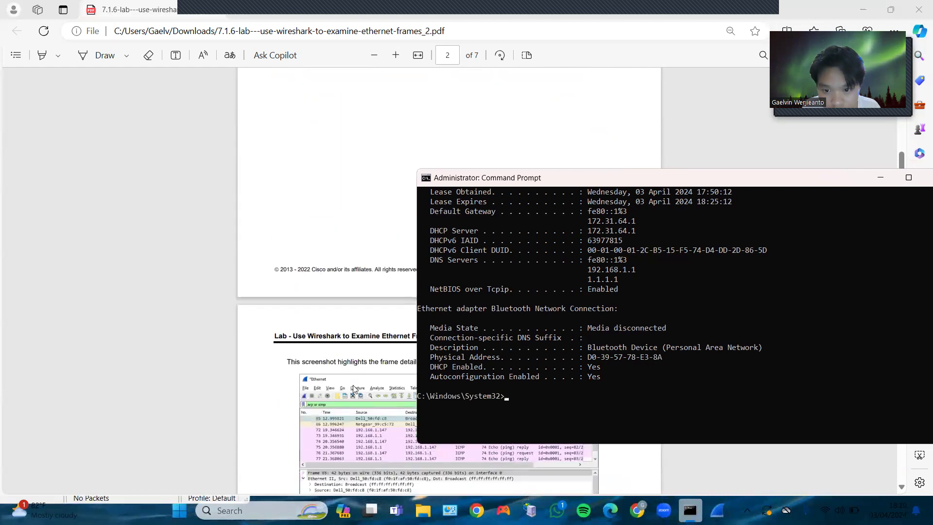
scroll(357, 379, down, 2)
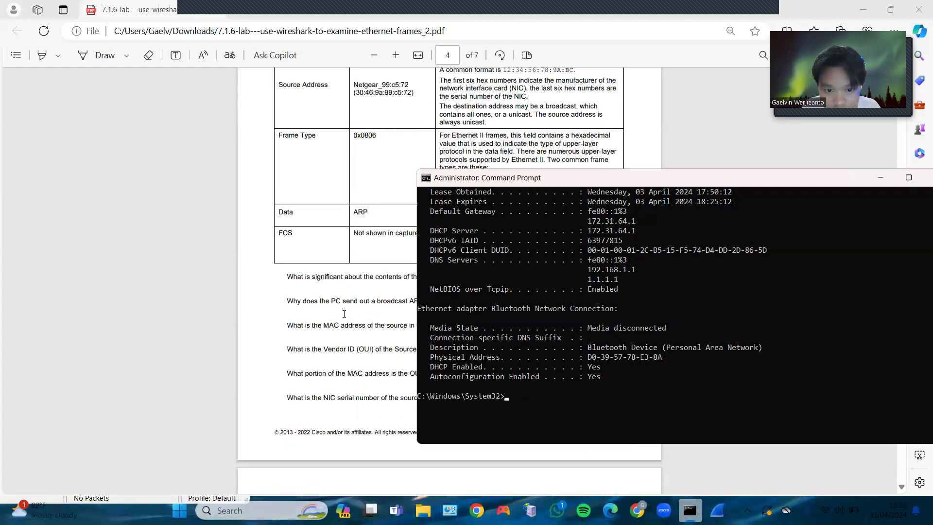
scroll(344, 314, up, 1)
scroll(344, 314, down, 12)
scroll(675, 427, down, 2)
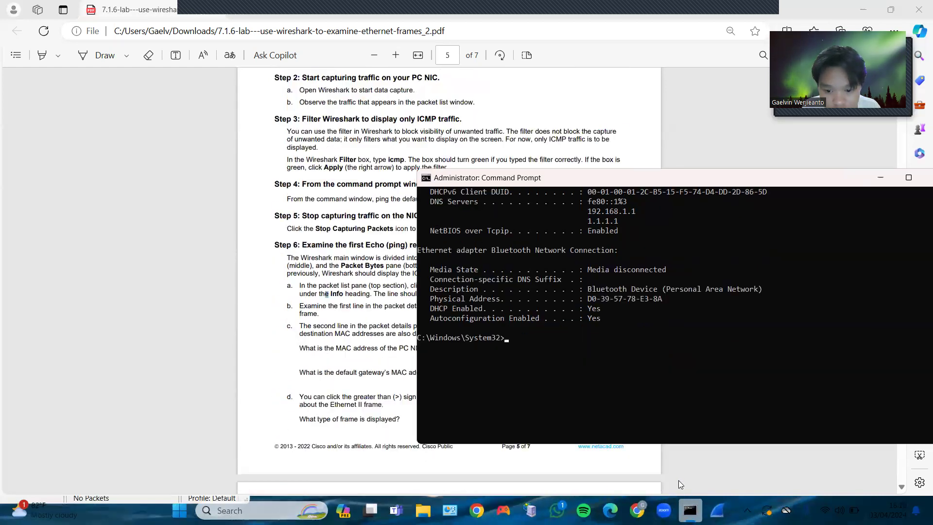
- Ping 192.168.1.1 from Command Prompt
text(ping 192,)
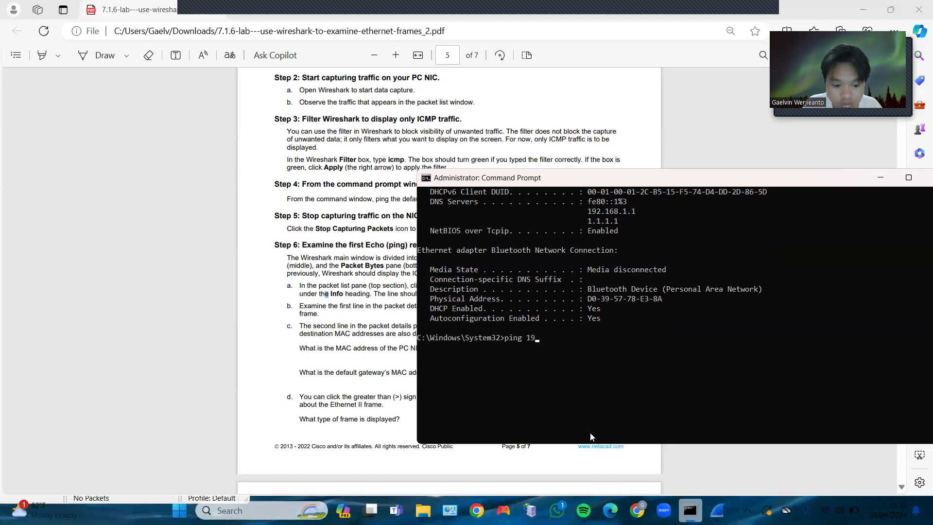
key(BackSpace)
text(.16)
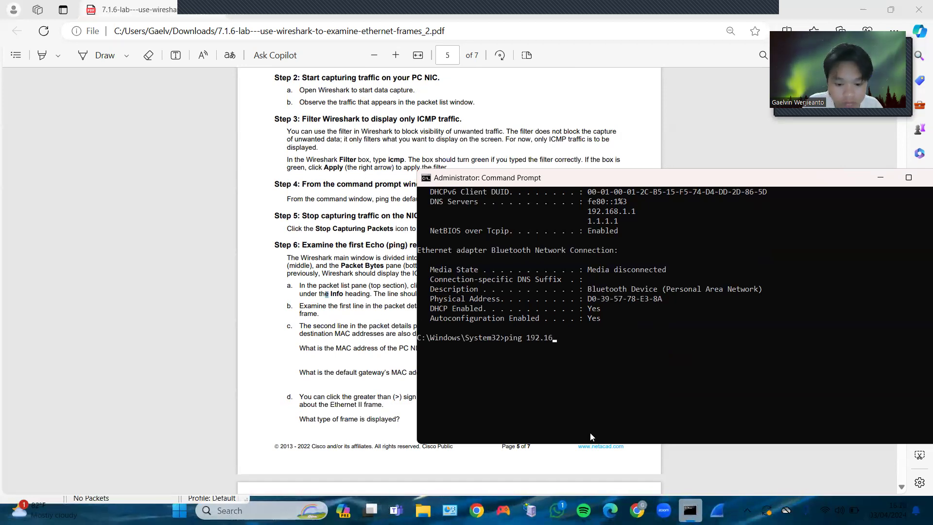
text(8.1.1)
key(Return)
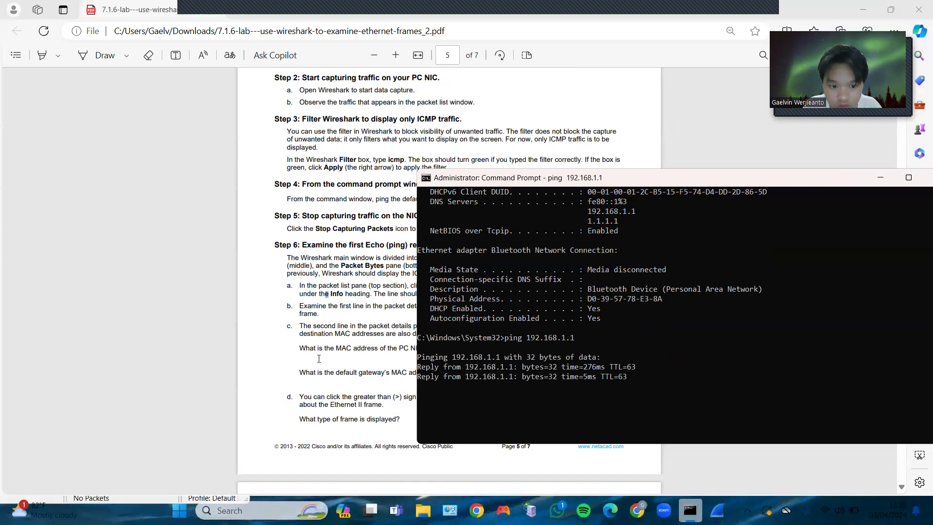
- Review the lab's Steps 5 and 6, move Command Prompt clear of the instructions, and bring Wireshark to the front
scroll(318, 342, down, 5)
scroll(317, 342, down, 10)
scroll(334, 311, up, 6)
scroll(337, 295, up, 15)
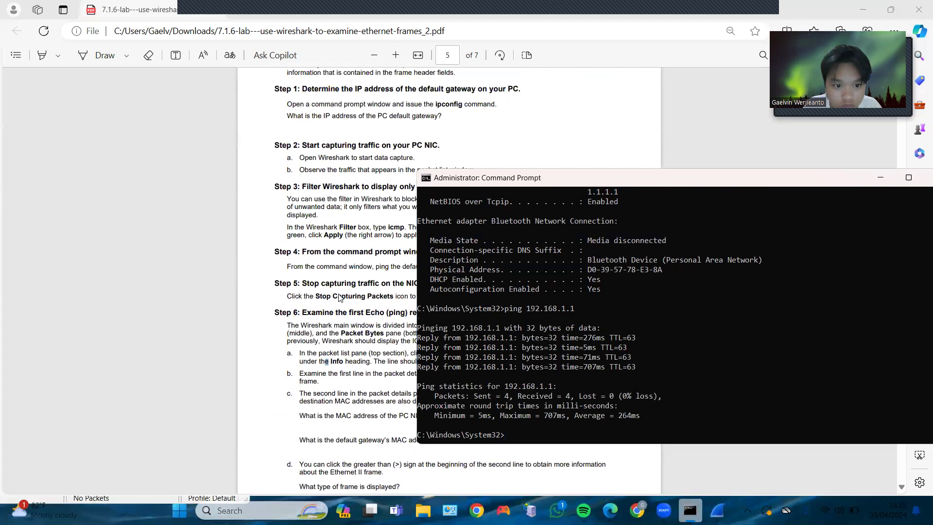
scroll(321, 293, down, 4)
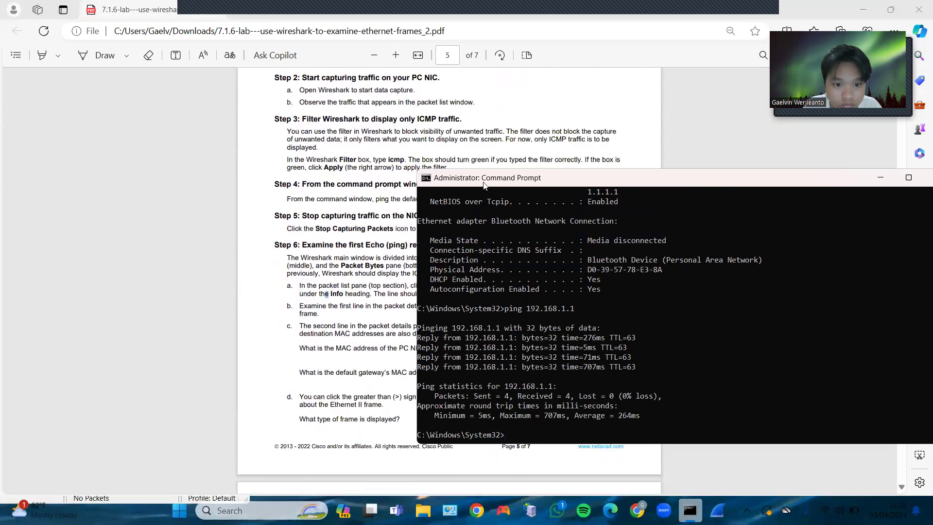
drag(599, 176, 818, 158)
click(717, 510)
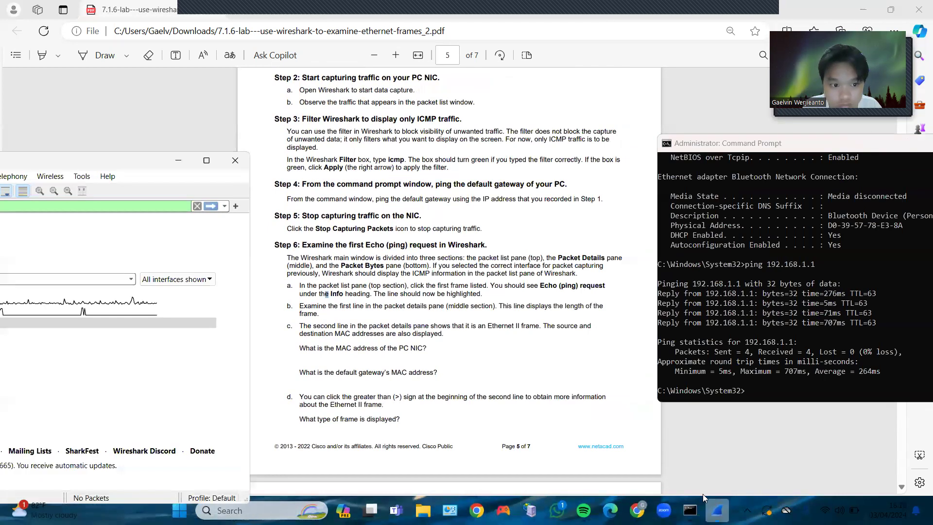
- Move the Wireshark window over the lab instructions and start capturing traffic on Local Area Connection* 10
click(129, 149)
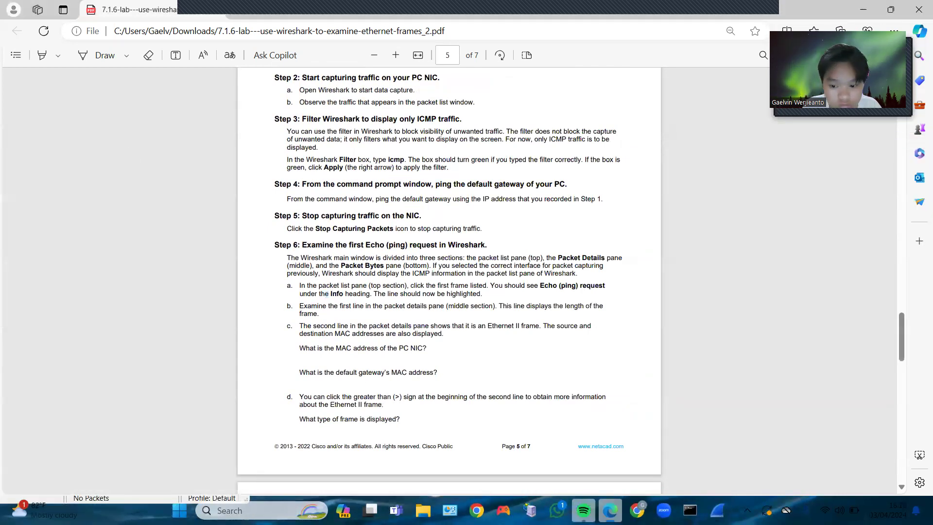
key(alt+Tab)
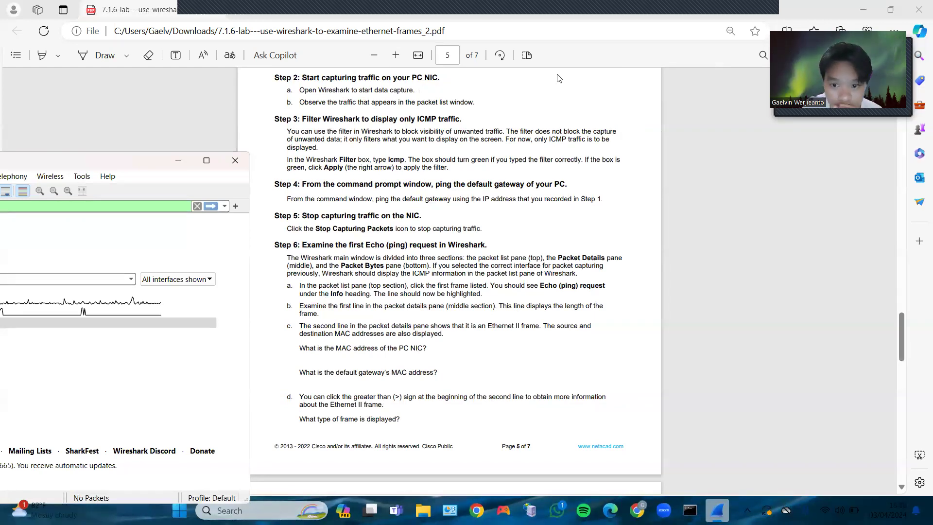
drag(97, 160, 669, 107)
click(375, 139)
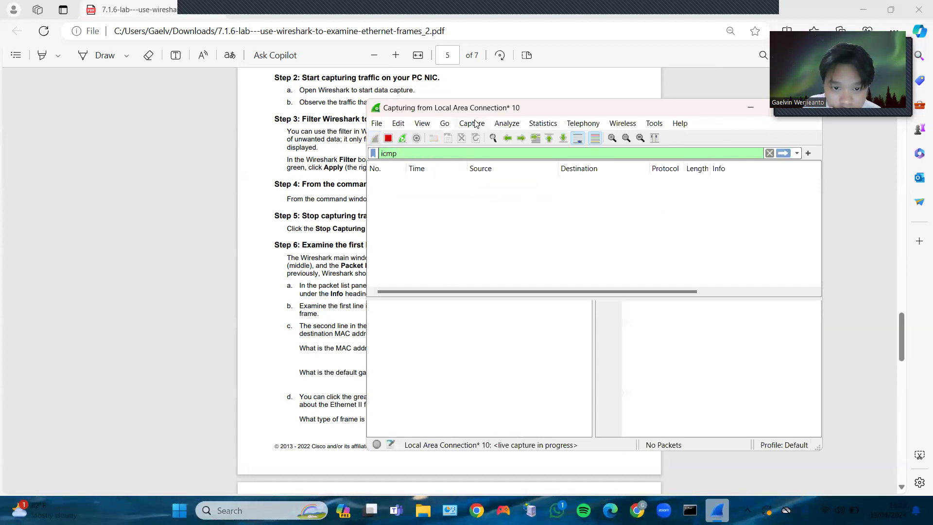
- Repeat the ping to 192.168.1.1 from Command Prompt while the Local Area Connection* 10 capture runs
click(690, 510)
key(Up)
key(Return)
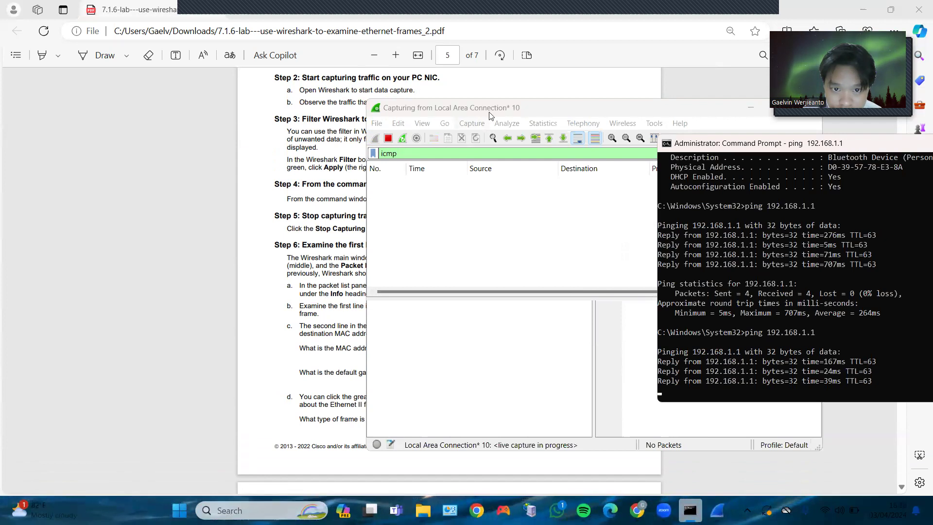
- Move Wireshark clear of Command Prompt, stop the Local Area Connection* 10 capture, and dismiss the resulting message
click(551, 112)
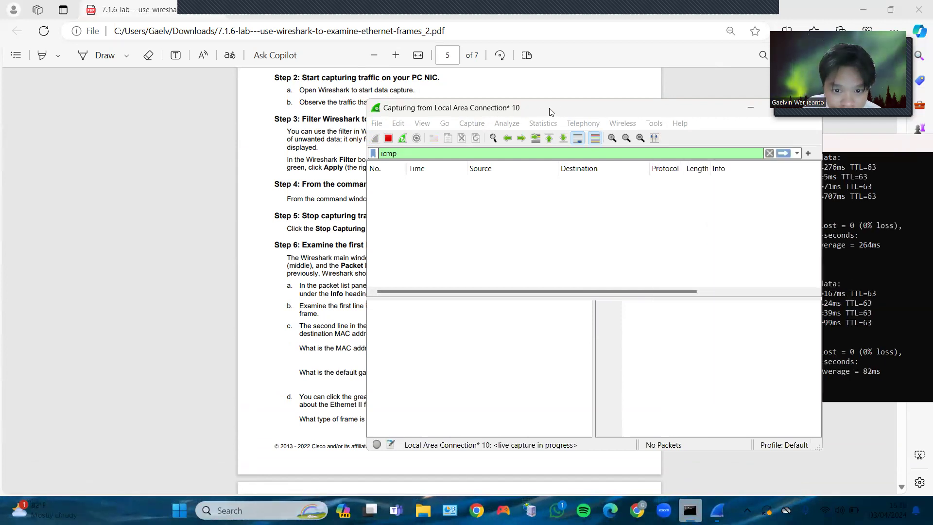
drag(550, 111, 301, 64)
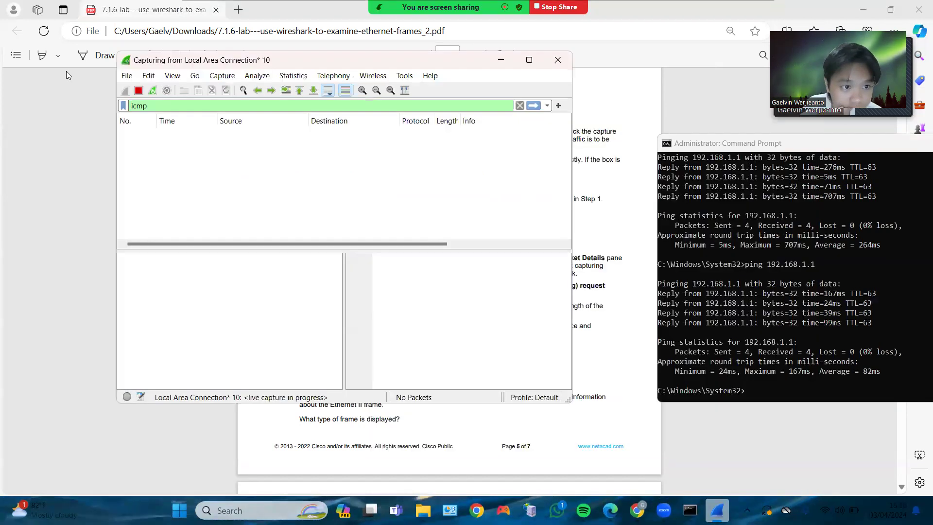
click(138, 91)
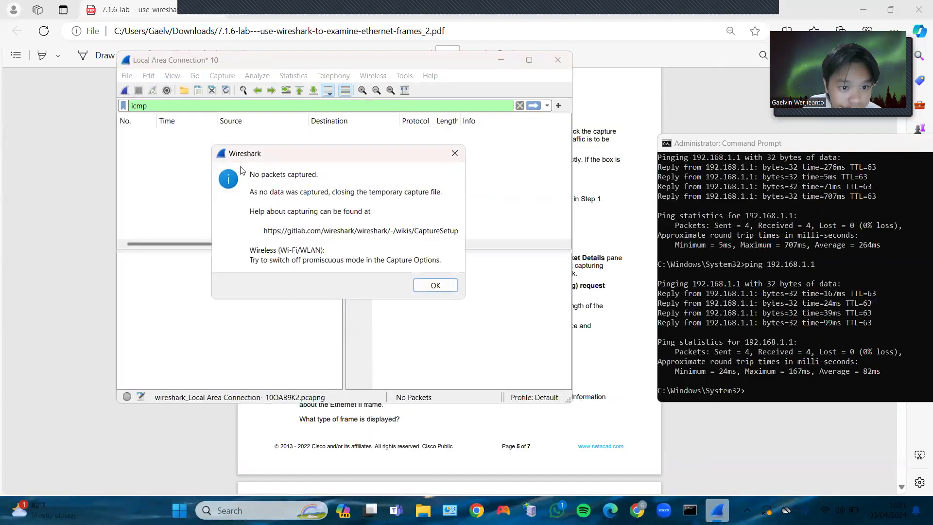
click(434, 285)
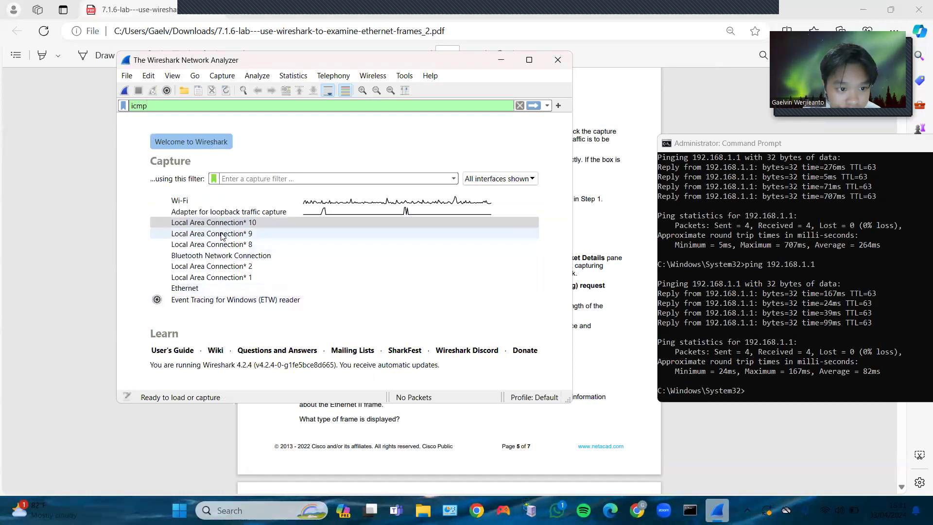
- Start a capture on the Wi-Fi interface and ping 192.168.1.1 again from Command Prompt
click(211, 201)
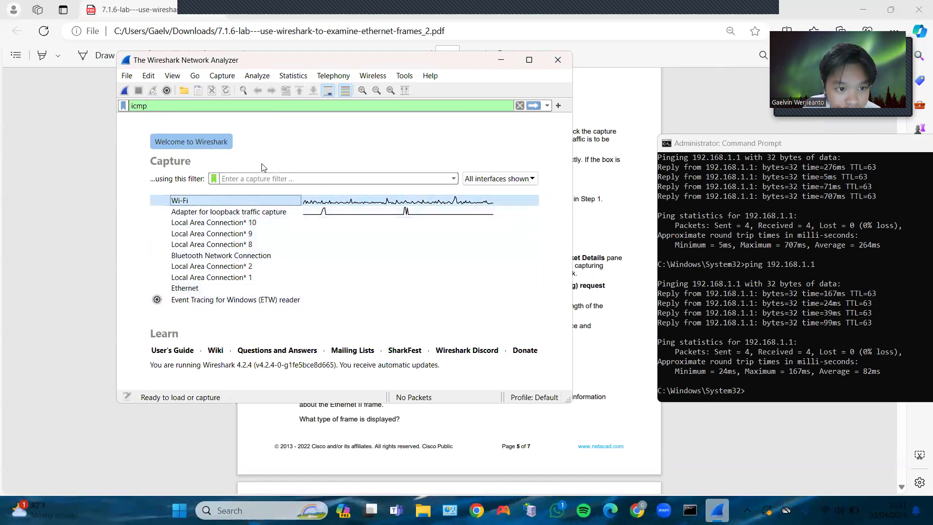
click(124, 90)
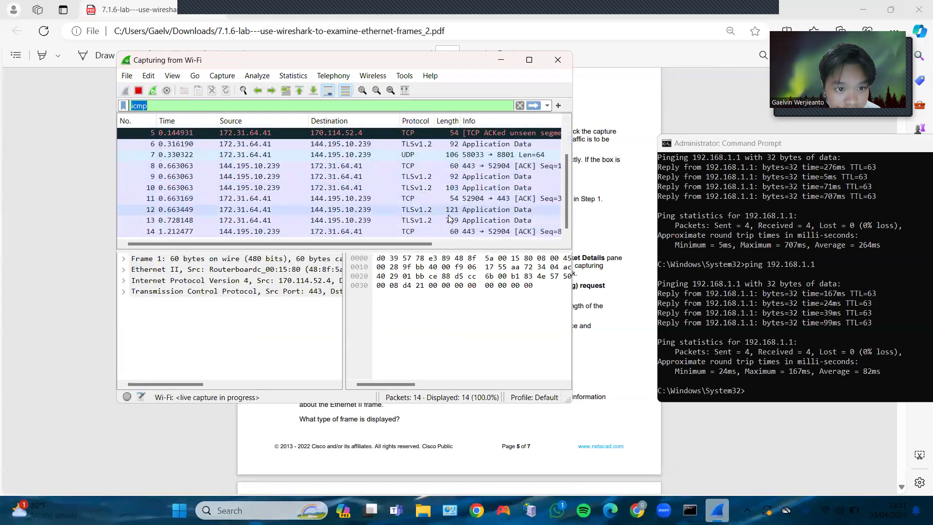
click(763, 387)
key(Up)
key(Return)
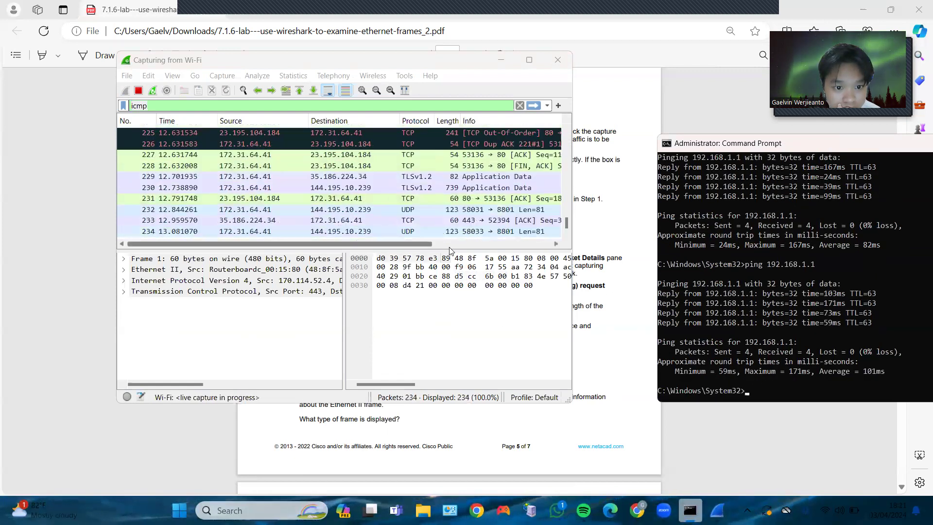
- Try to apply the icmp display filter to the Wi-Fi capture, reposition Wireshark, and stop capturing
click(532, 106)
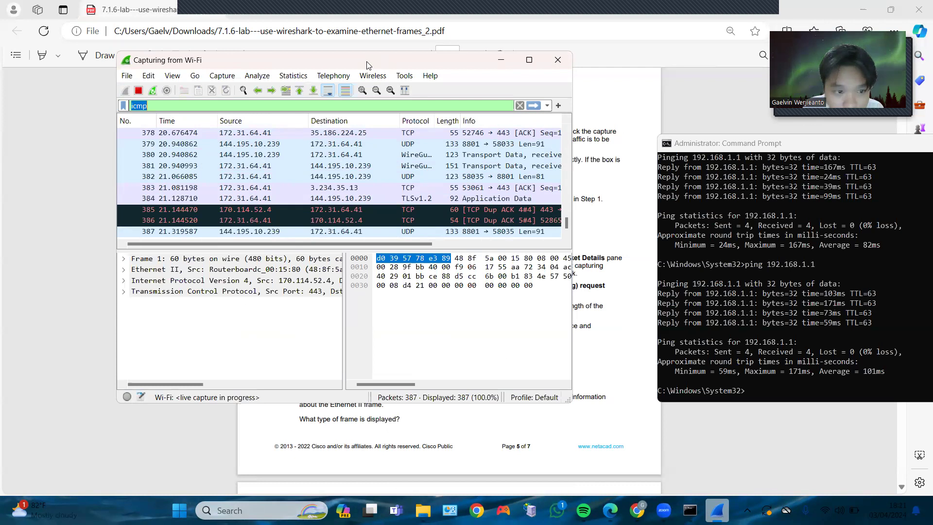
drag(367, 65, 409, 113)
click(183, 139)
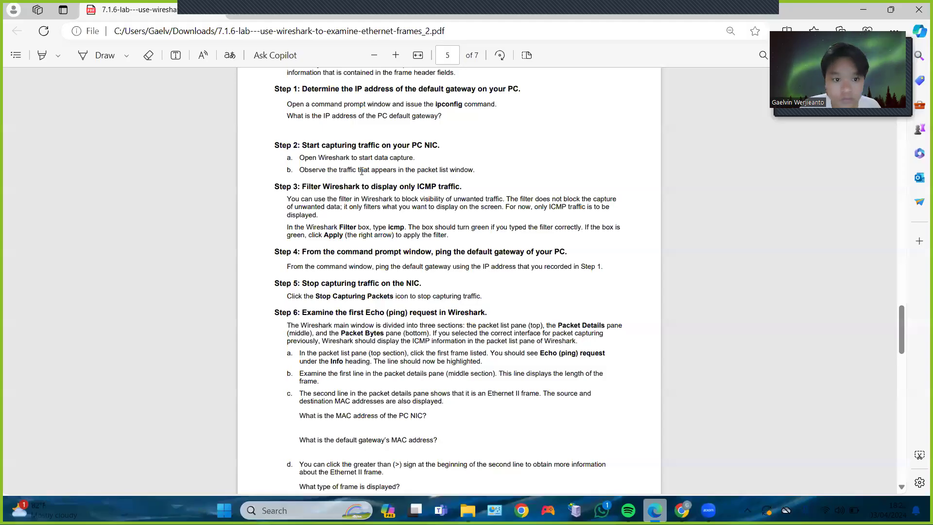
scroll(291, 146, up, 1)
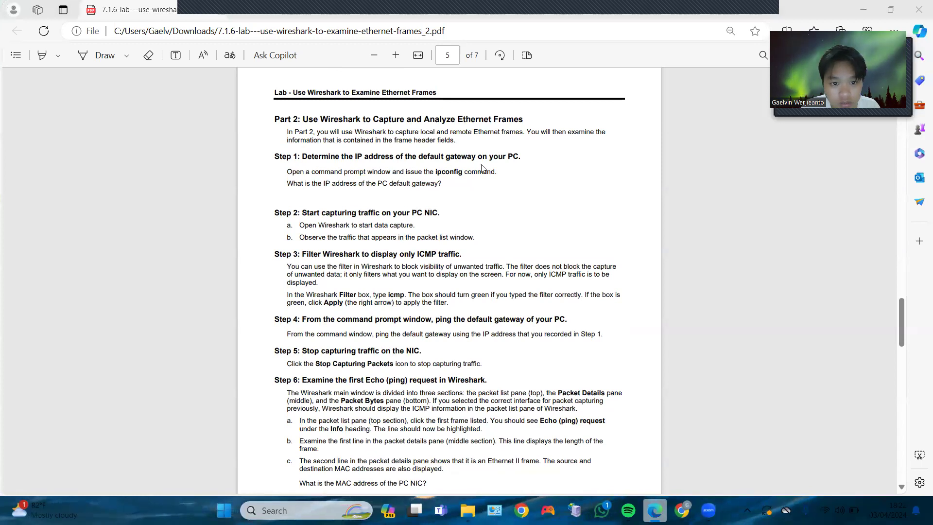
key(super)
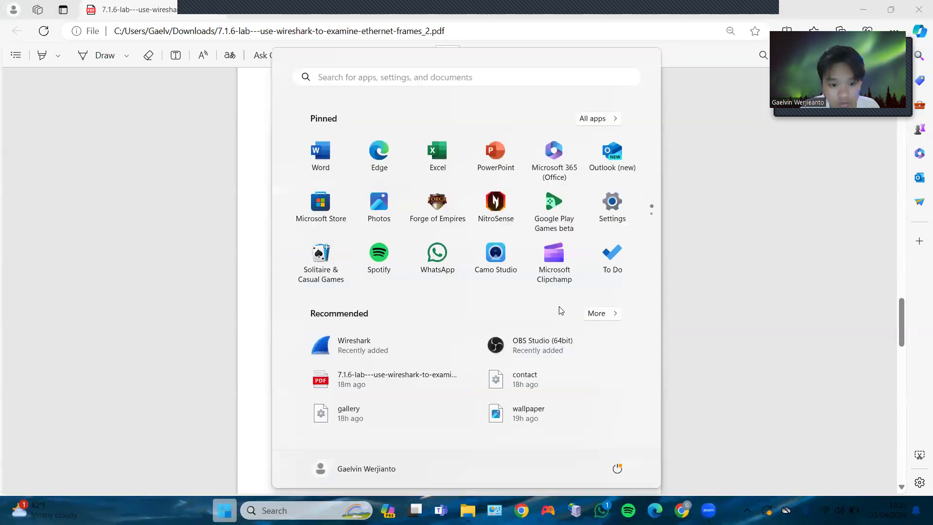
text(ip)
key(BackSpace)
key(BackSpace)
text(cm)
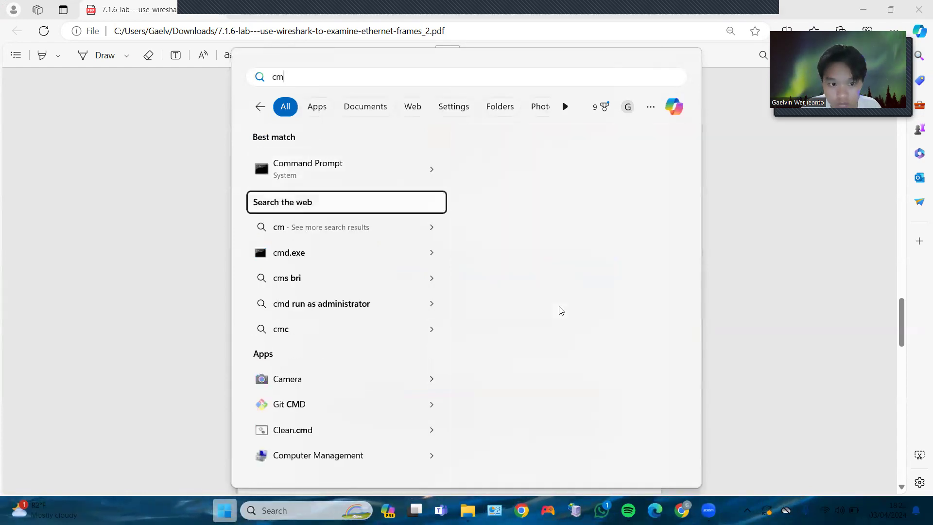
click(427, 172)
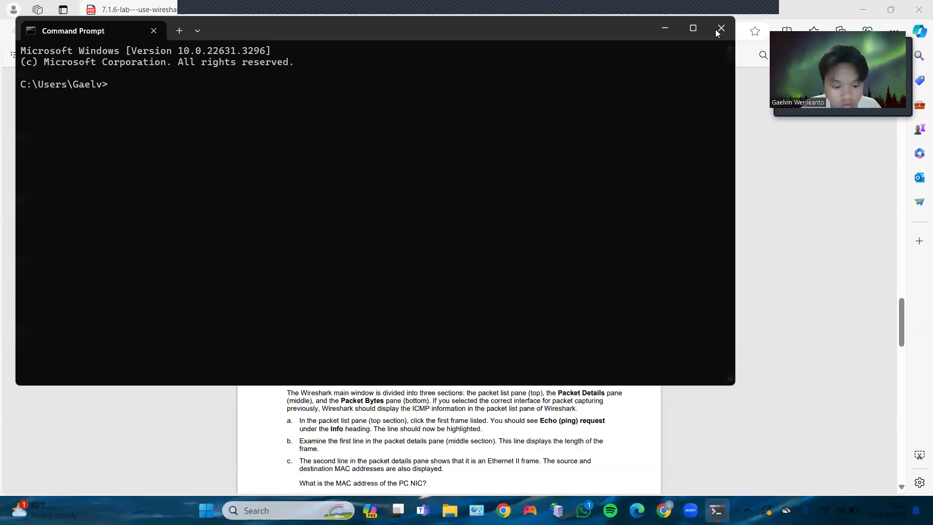
click(717, 31)
- Open Command Prompt as administrator, run ipconfig /all to check the default gateway, and minimize the window
key(super)
text(cm)
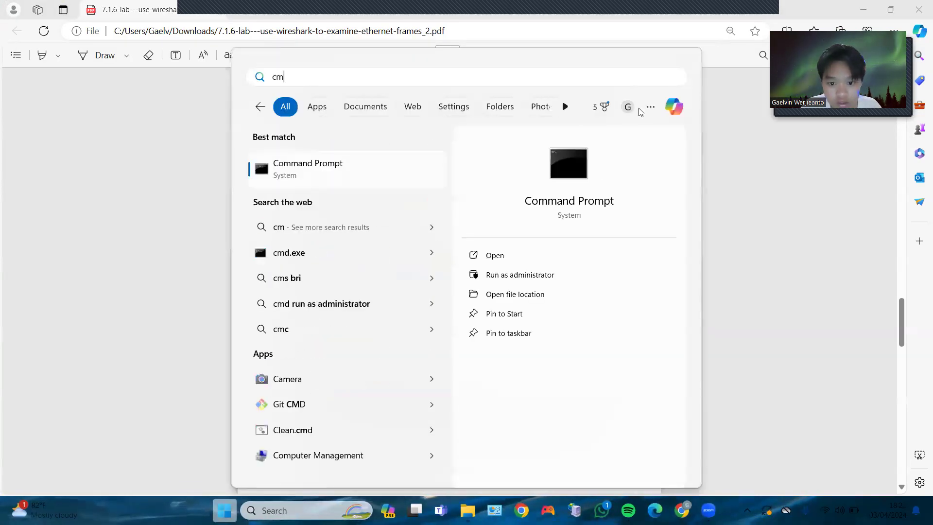
click(534, 275)
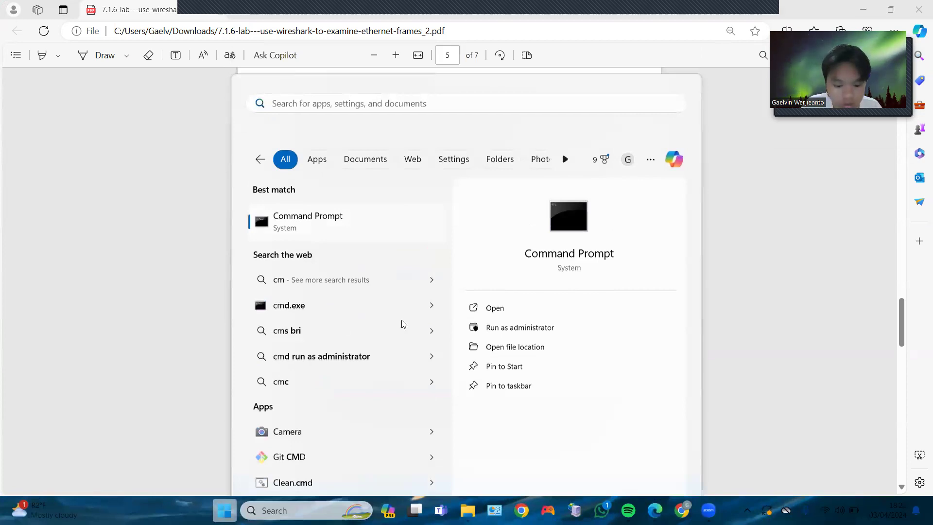
text(ipconfig /all)
key(Return)
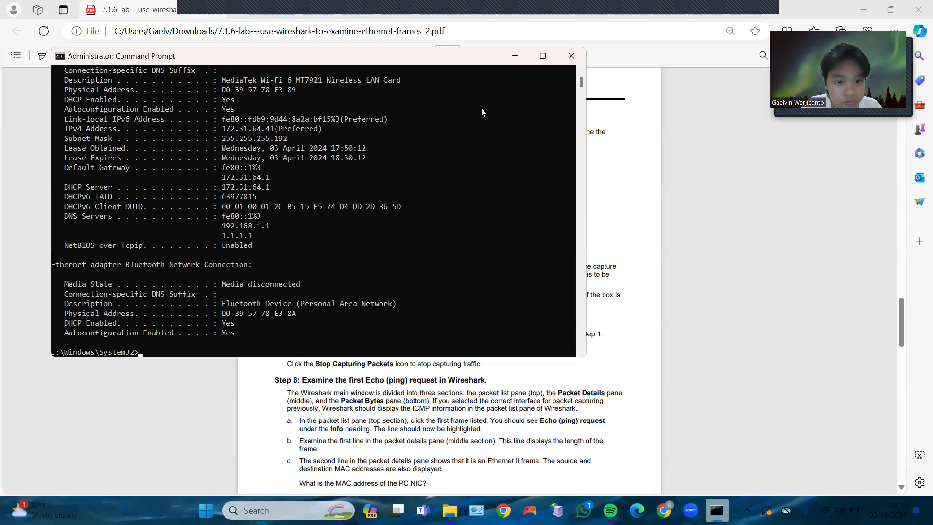
click(515, 56)
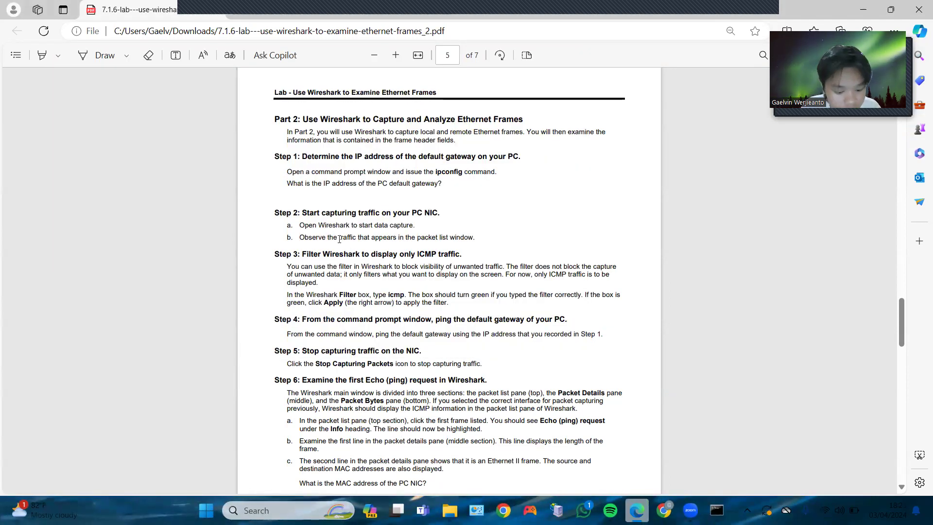
- Launch Wireshark and start capturing traffic on the Wi-Fi interface
key(super)
text(wir)
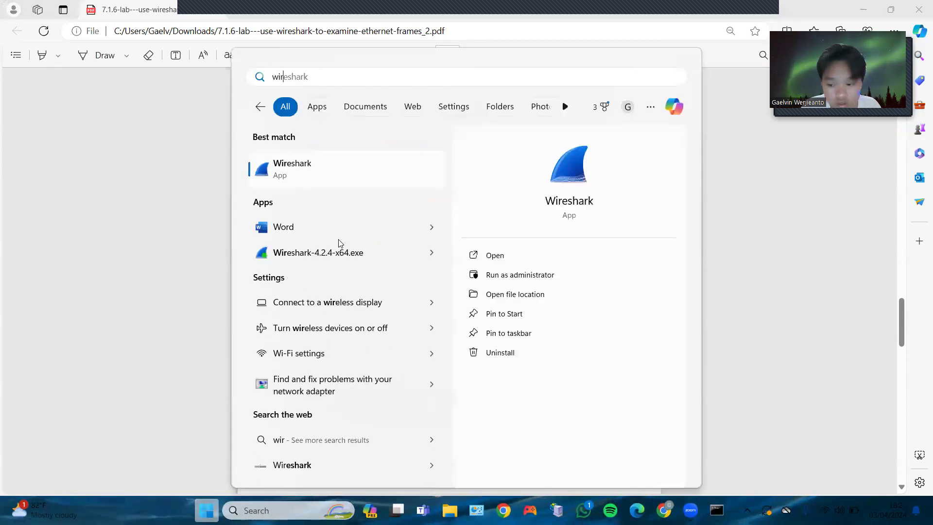
click(498, 255)
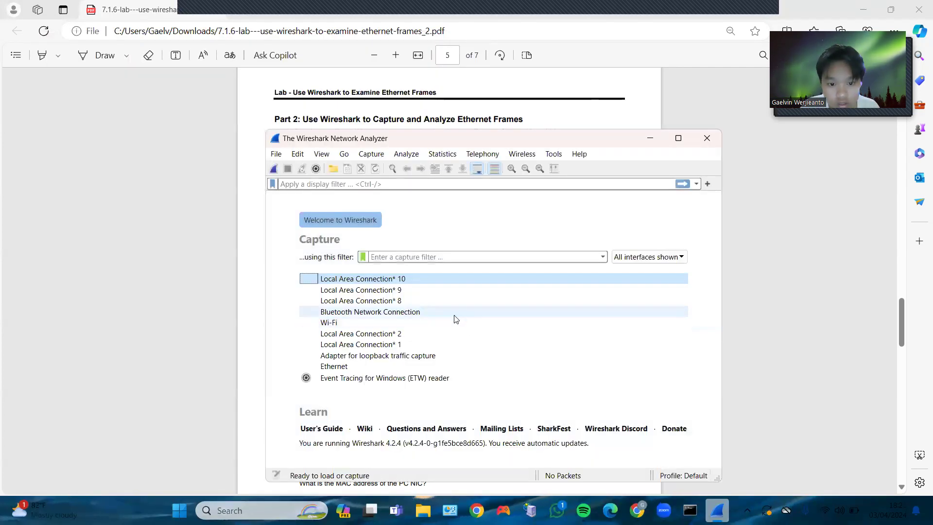
click(368, 322)
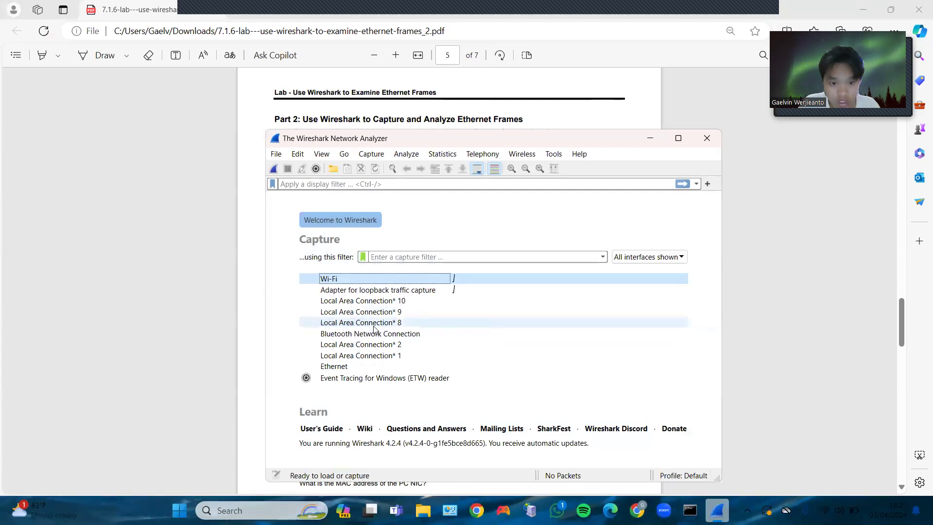
click(274, 168)
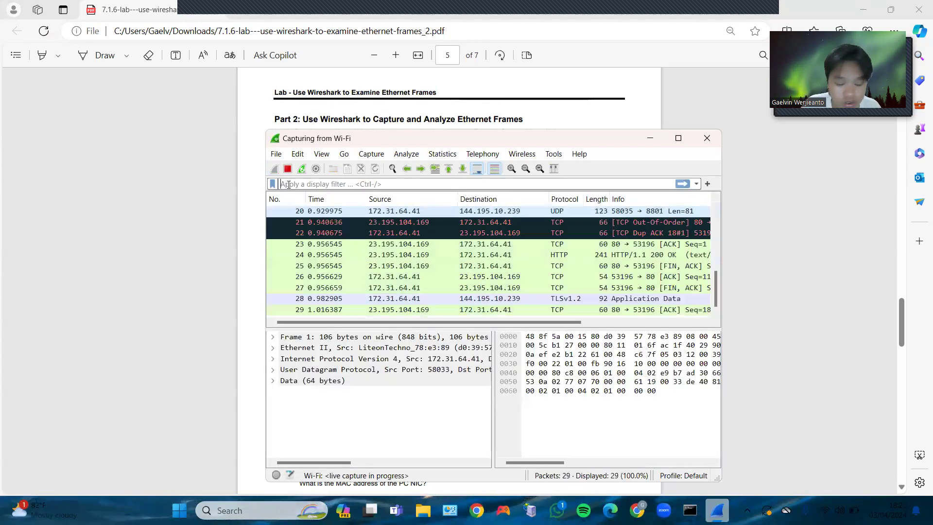
- Filter the live Wi-Fi capture with icmp and move Wireshark clear of the lab instructions
text(icmp)
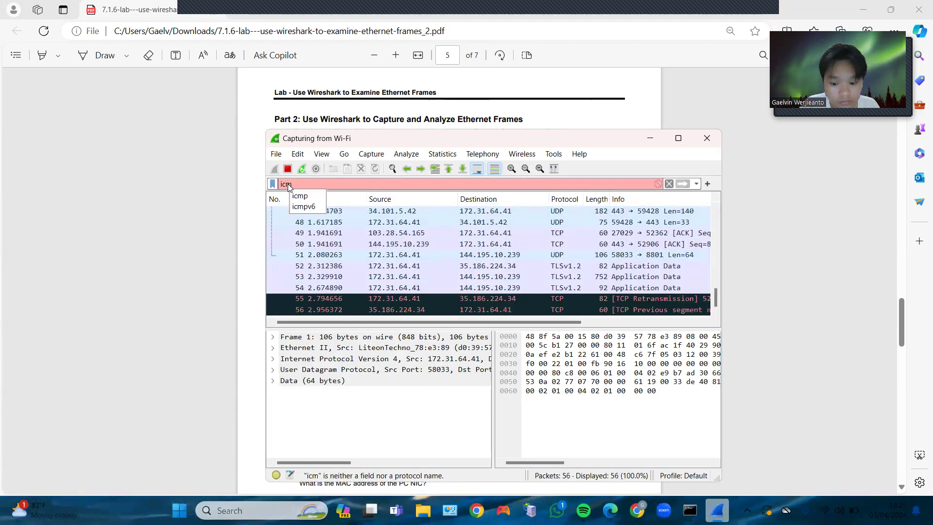
key(Return)
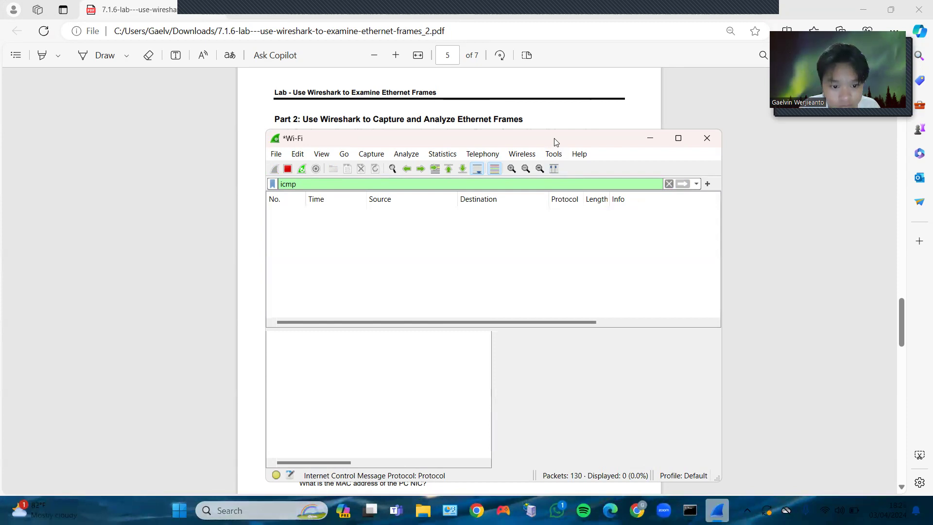
drag(557, 142, 107, 125)
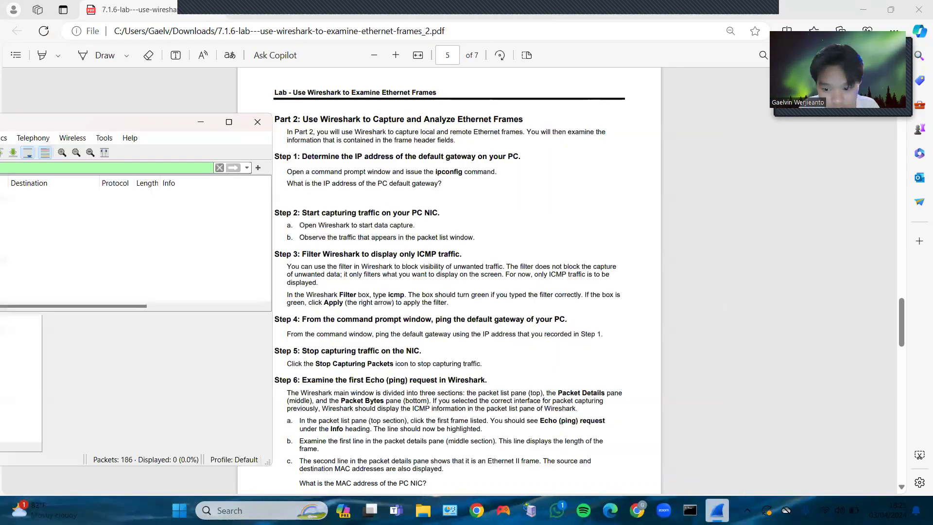
- Ping 192.168.1.1 from the administrator Command Prompt while the filtered Wi-Fi capture runs
click(690, 510)
text(pi)
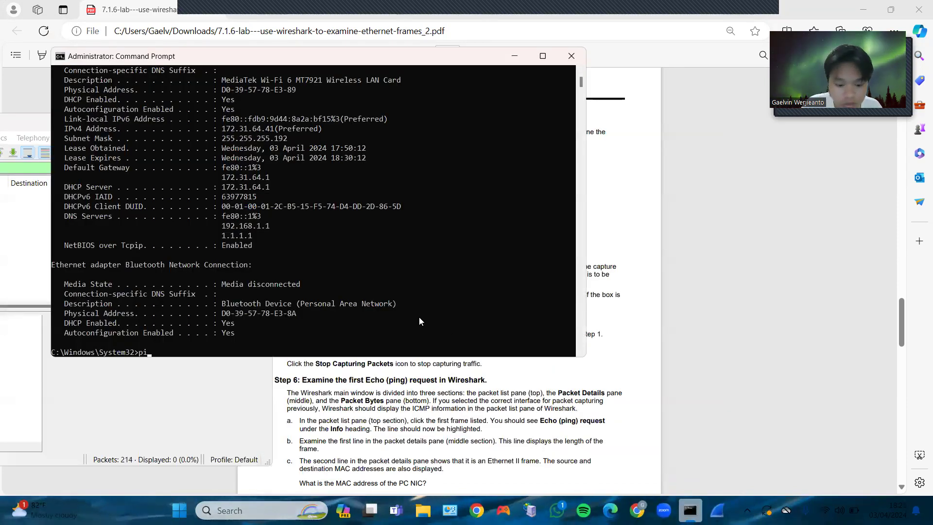
text(ng 192.)
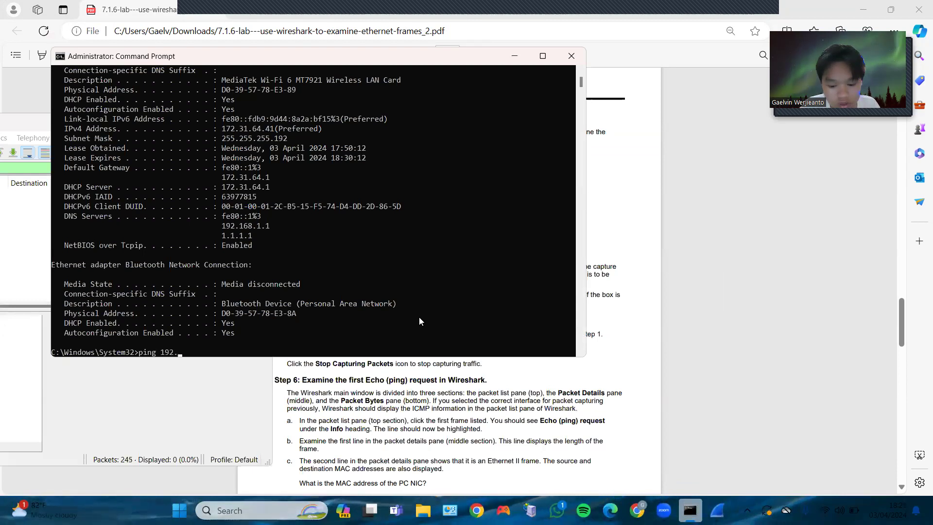
text(168.1.1)
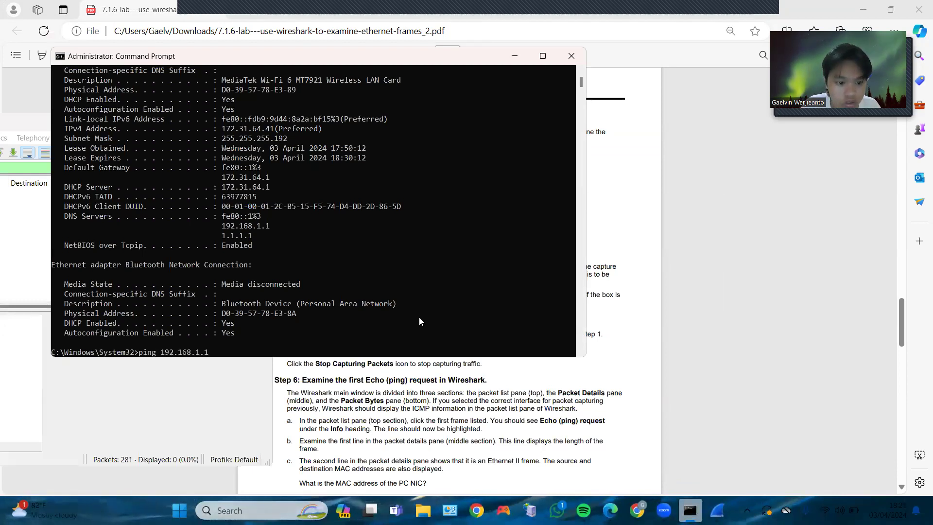
key(Return)
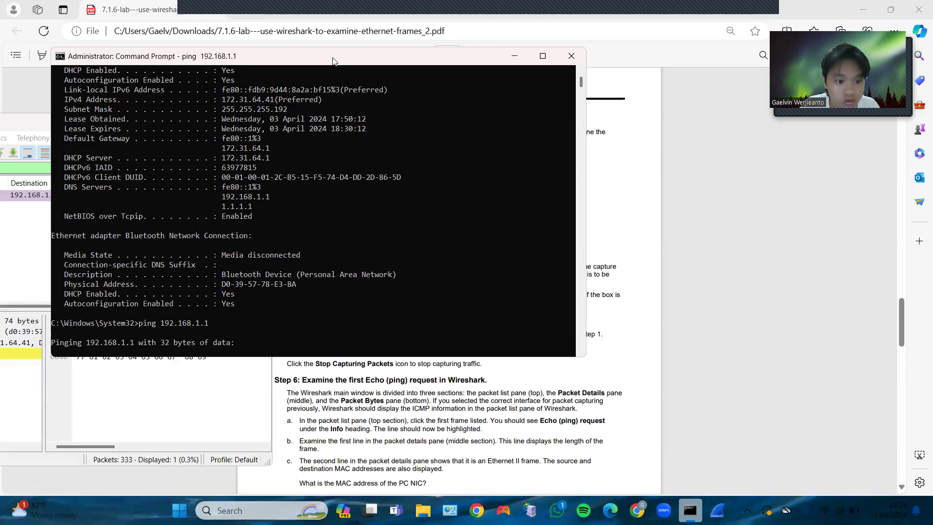
- Move Command Prompt and Wireshark apart to view the captured ICMP packets, and return to the lab PDF
drag(390, 57, 800, 126)
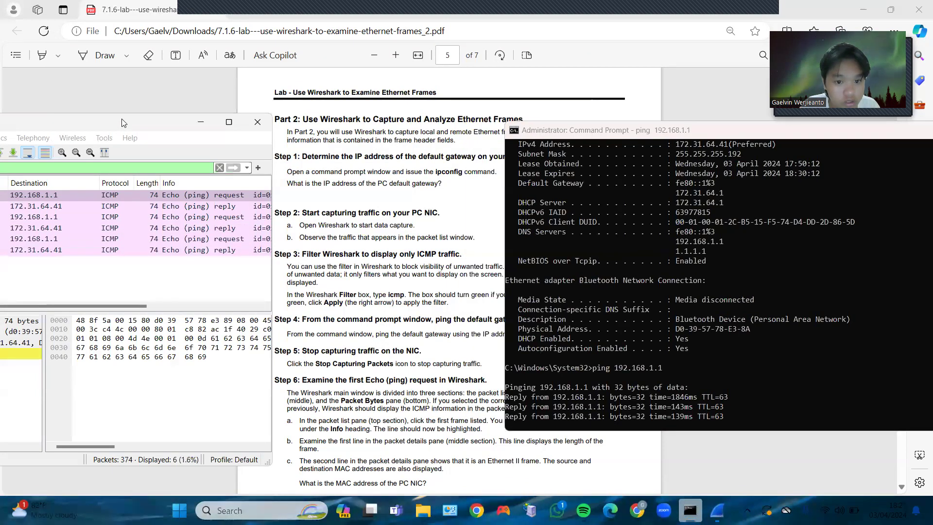
drag(121, 123, 322, 71)
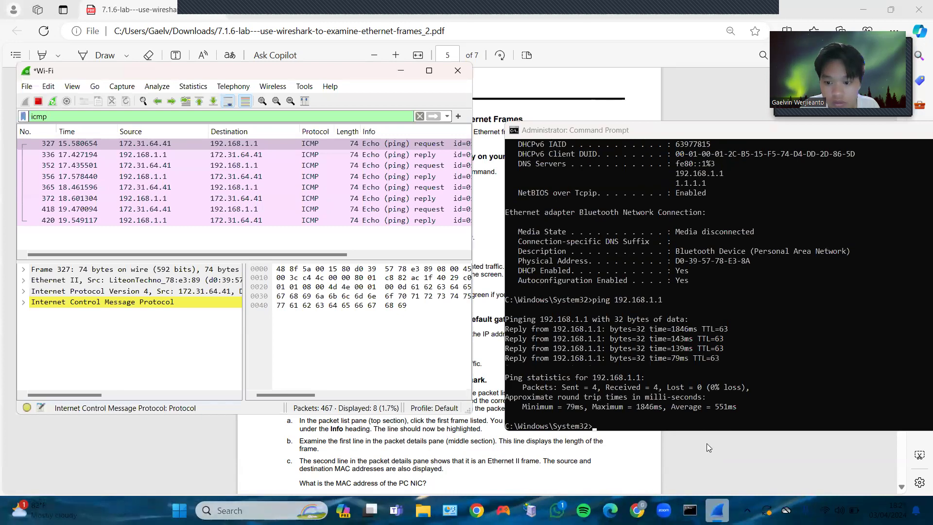
click(706, 443)
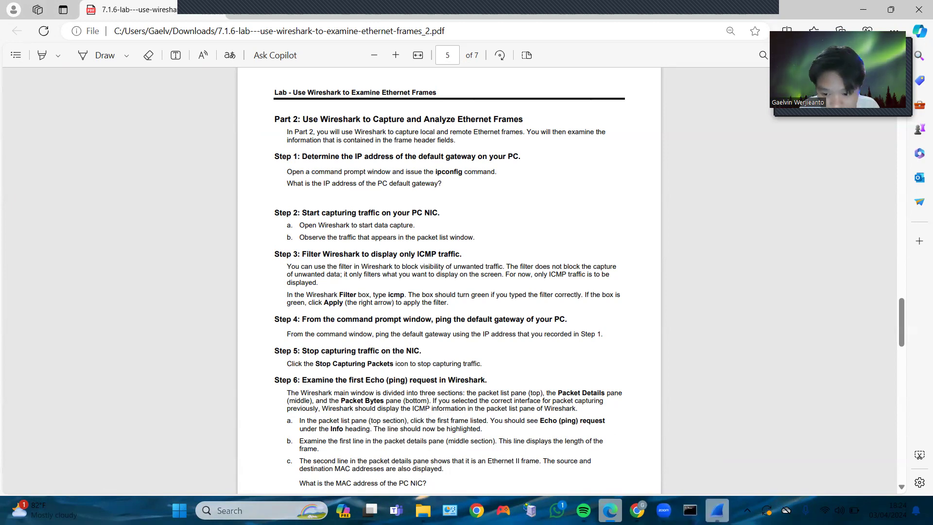
- Stop the Wi-Fi capture in Wireshark and return to Step 6 of the lab PDF
click(718, 442)
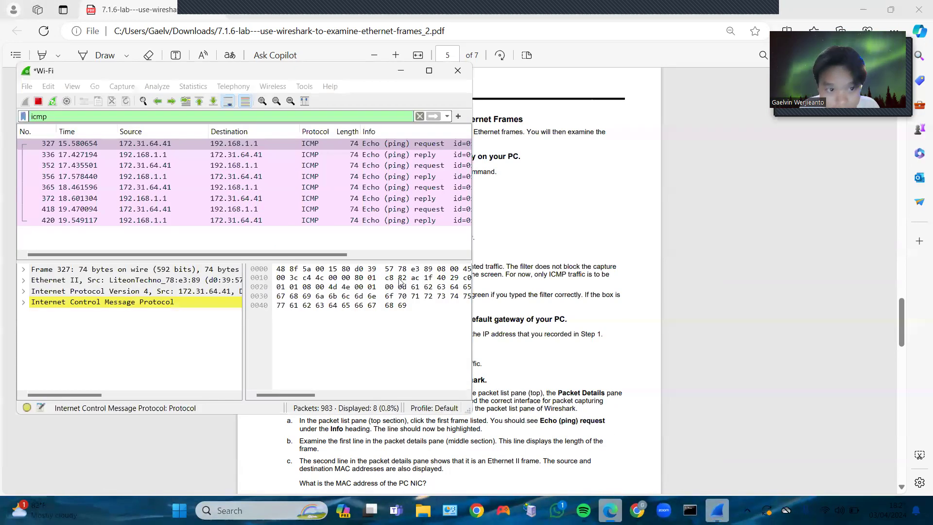
click(37, 101)
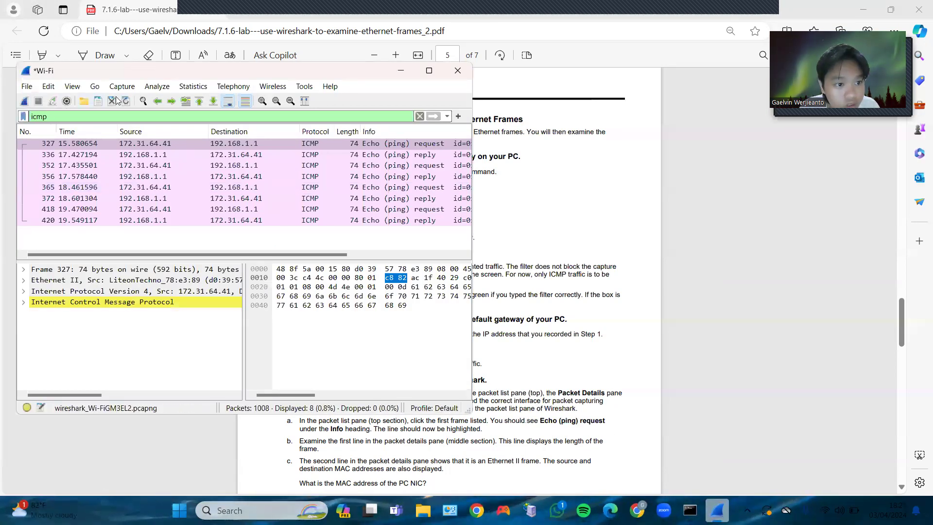
click(500, 316)
scroll(308, 343, down, 3)
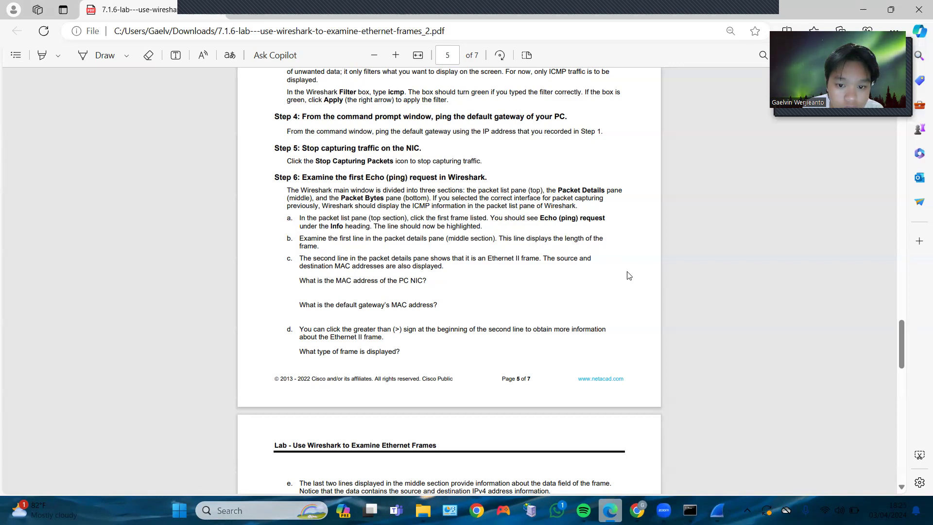
- Move the Wireshark window beside the Step 6 instructions and enter icmp as the display filter
key(alt+Tab)
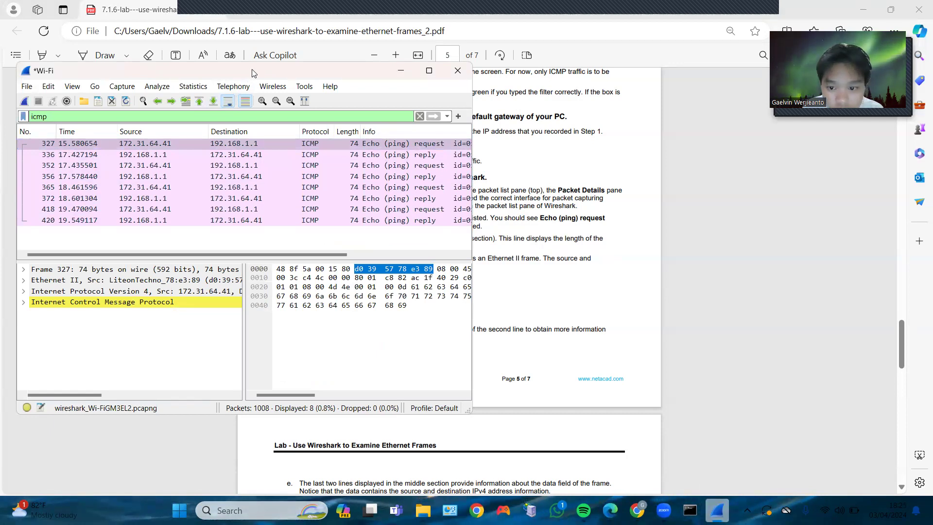
drag(252, 73, 778, 223)
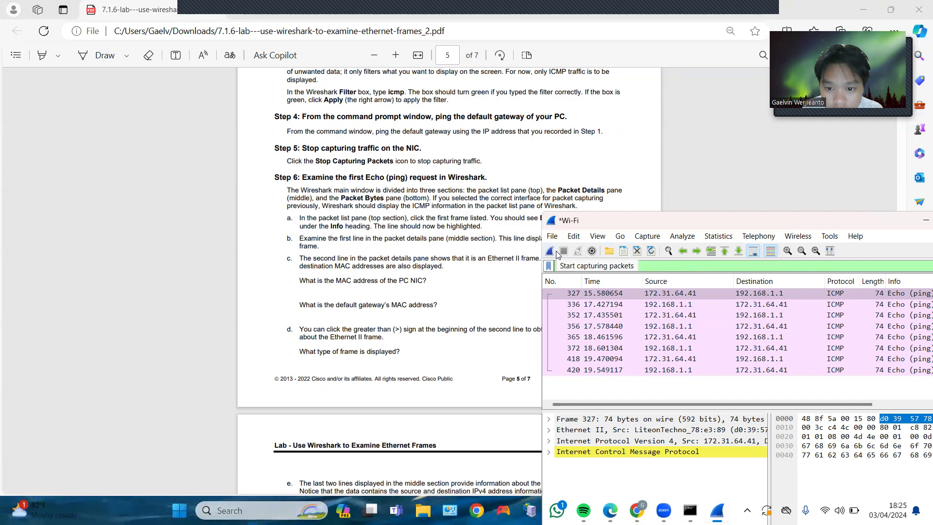
click(568, 266)
text(icmp)
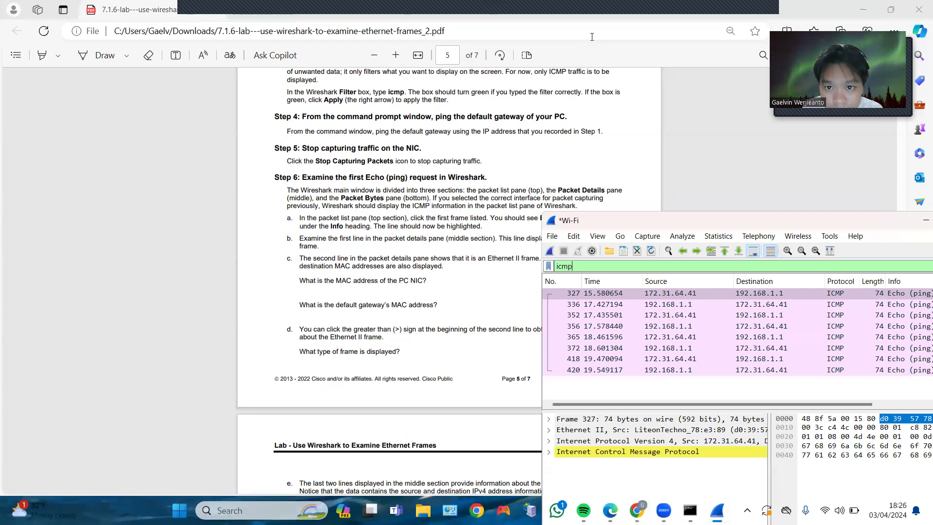
mouse_move(749, 18)
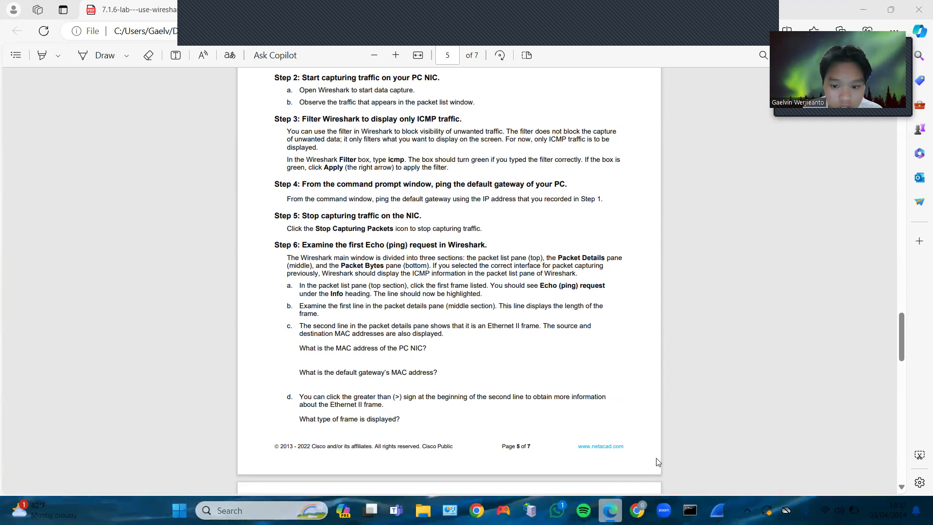
- Select the first Echo (ping) request in Wireshark, check the lab instructions, and select its Frame line in the packet details
click(717, 510)
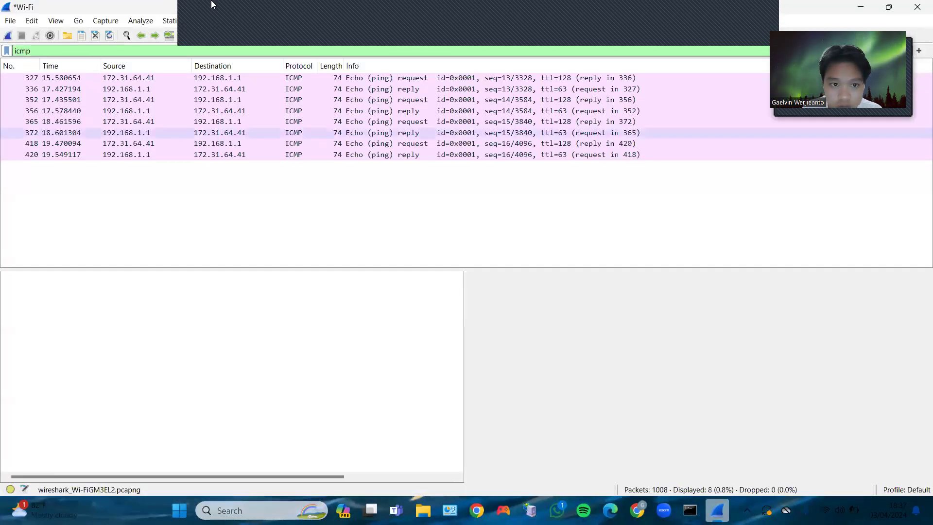
click(229, 79)
click(392, 81)
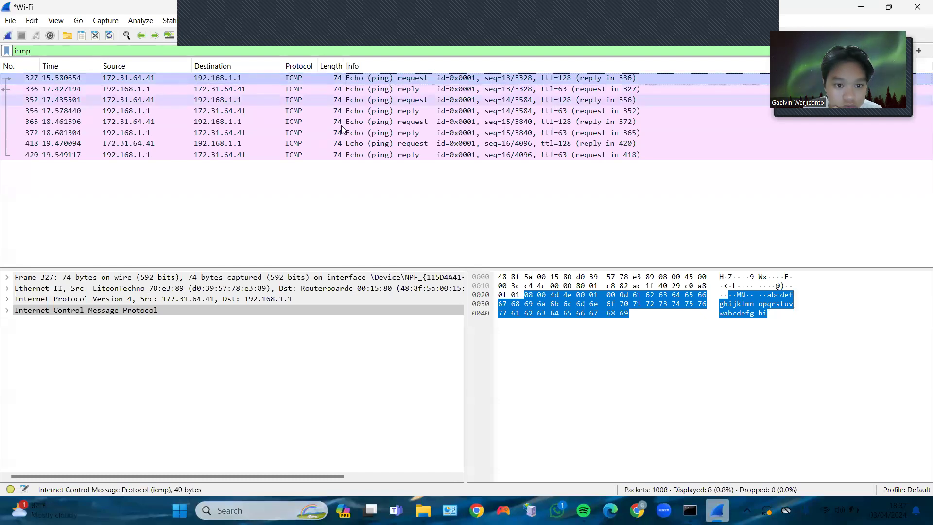
click(863, 9)
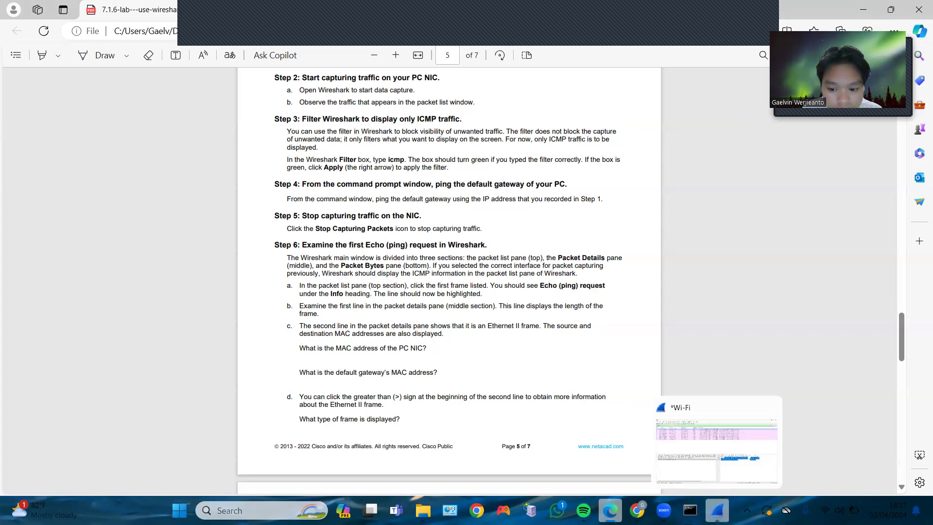
click(717, 510)
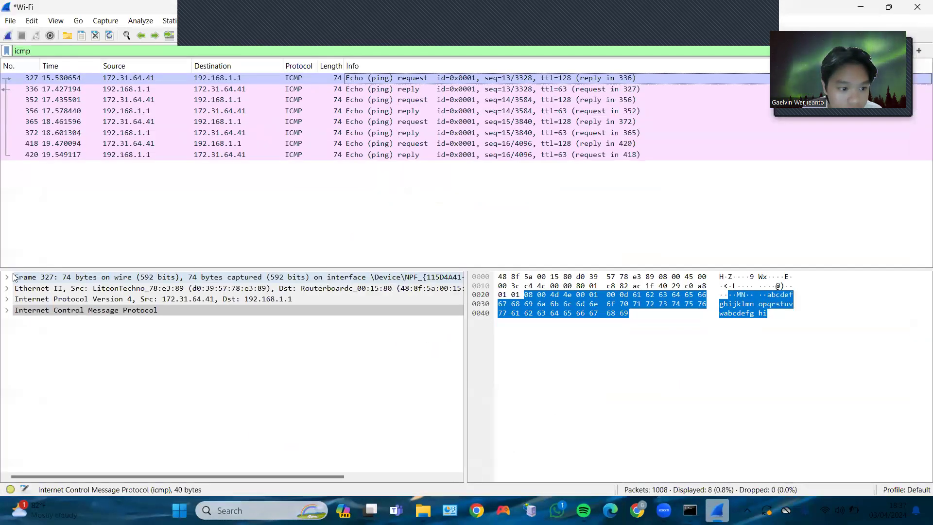
click(15, 277)
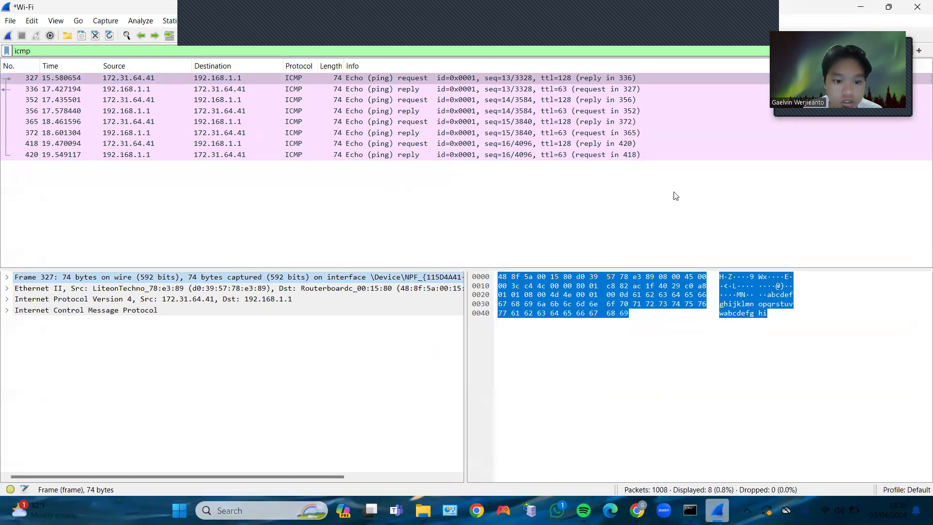
- Bring the capture back full-screen and expand the Ethernet II header with its Source and Destination entries for the first echo request
click(891, 6)
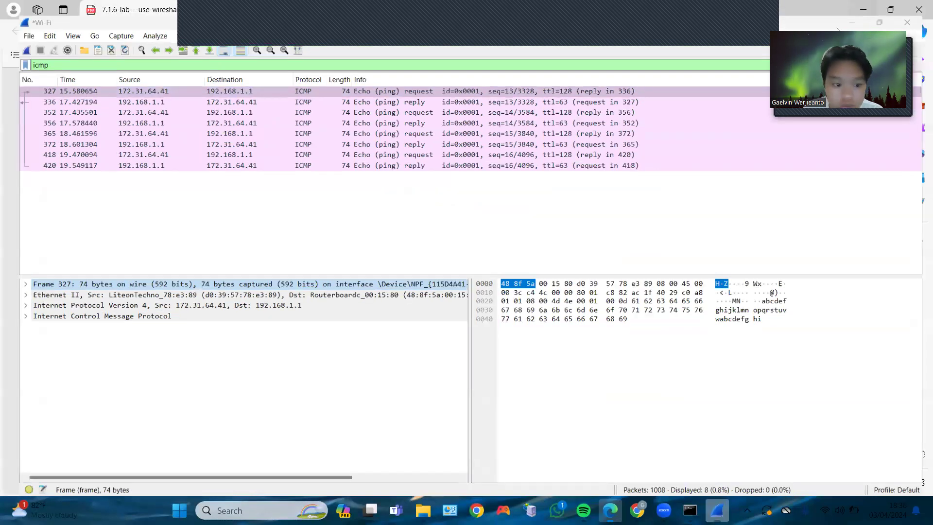
key(alt+Tab)
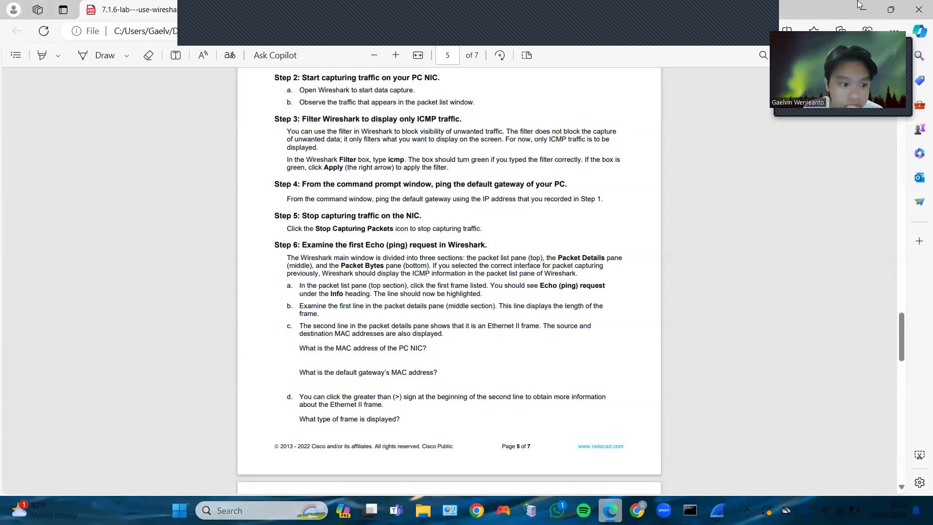
key(alt+Tab)
double_click(835, 20)
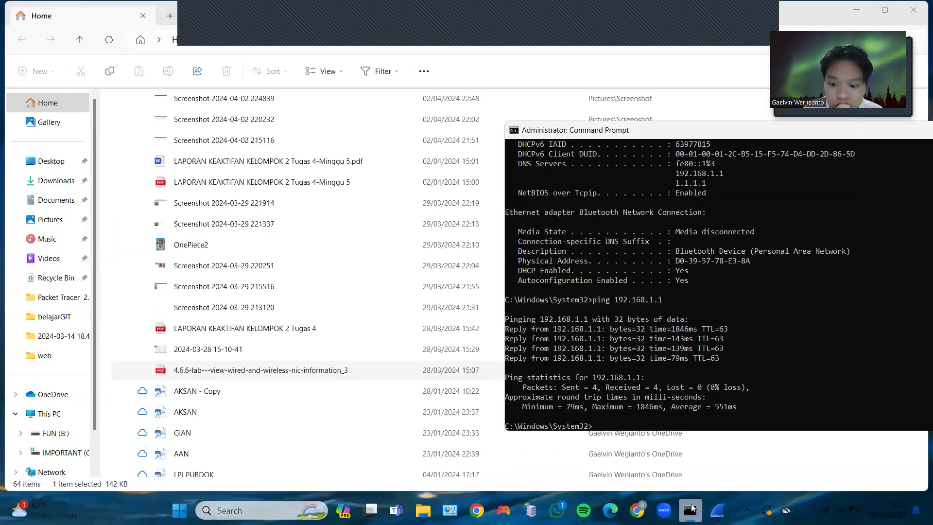
click(717, 510)
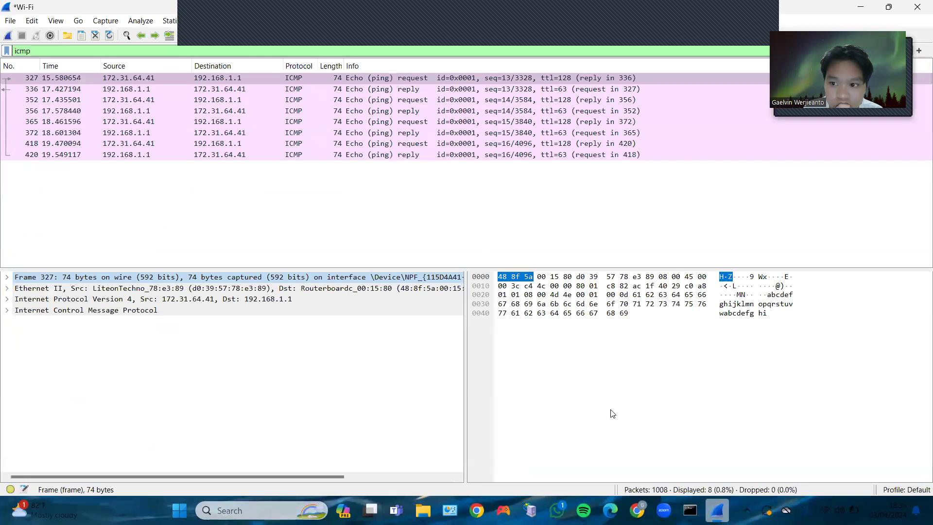
click(535, 324)
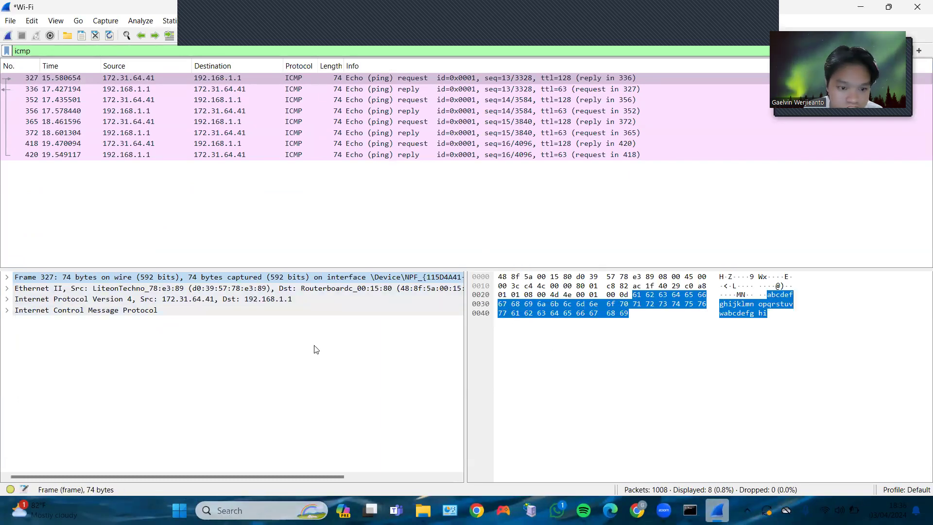
click(7, 288)
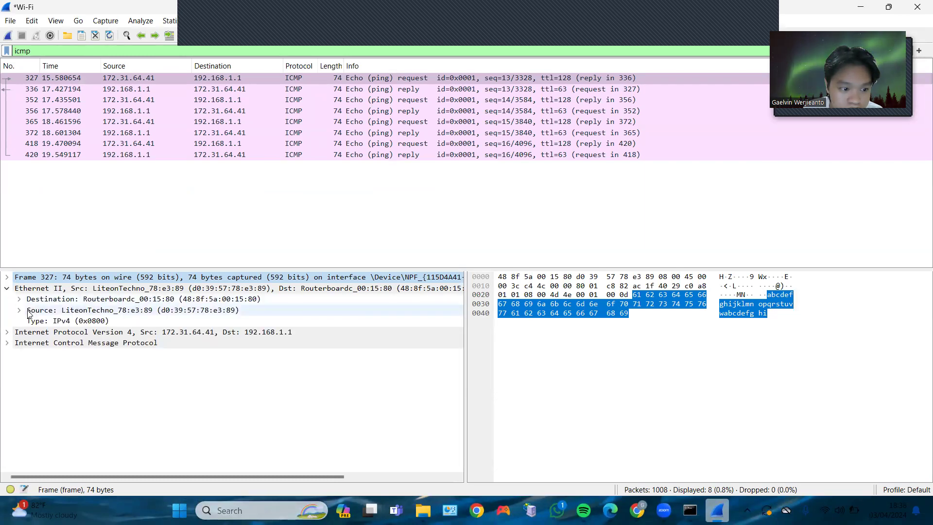
click(20, 309)
click(19, 299)
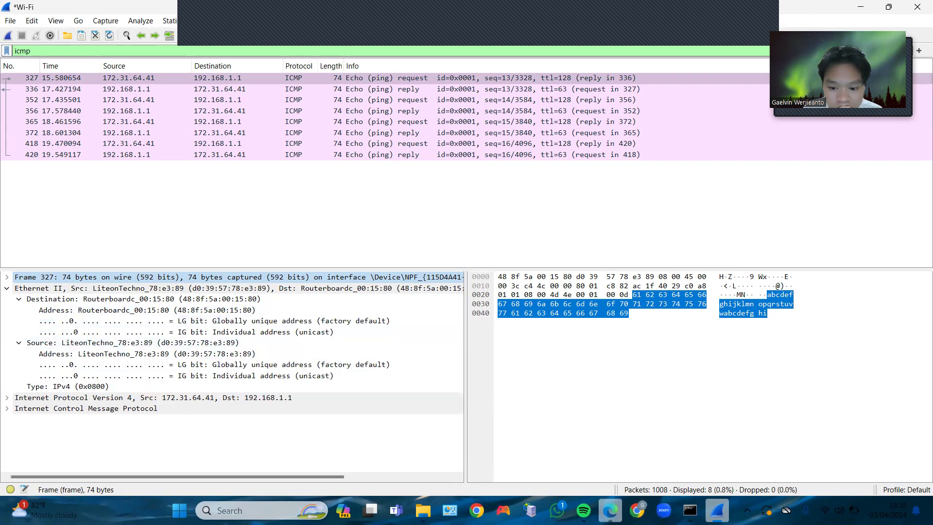
- Examine the Ethernet II source and destination addresses against the lab's questions on the PC NIC and default gateway MAC addresses
click(610, 510)
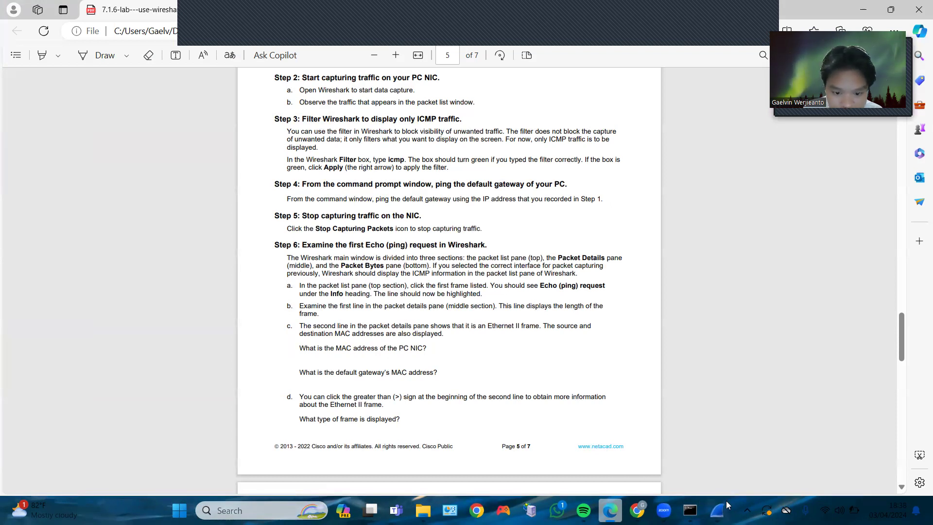
mouse_move(718, 510)
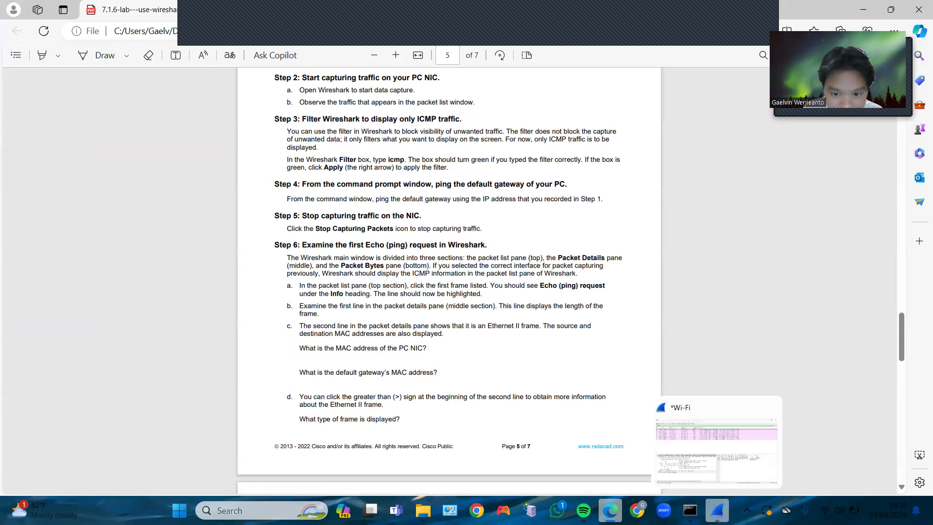
click(710, 506)
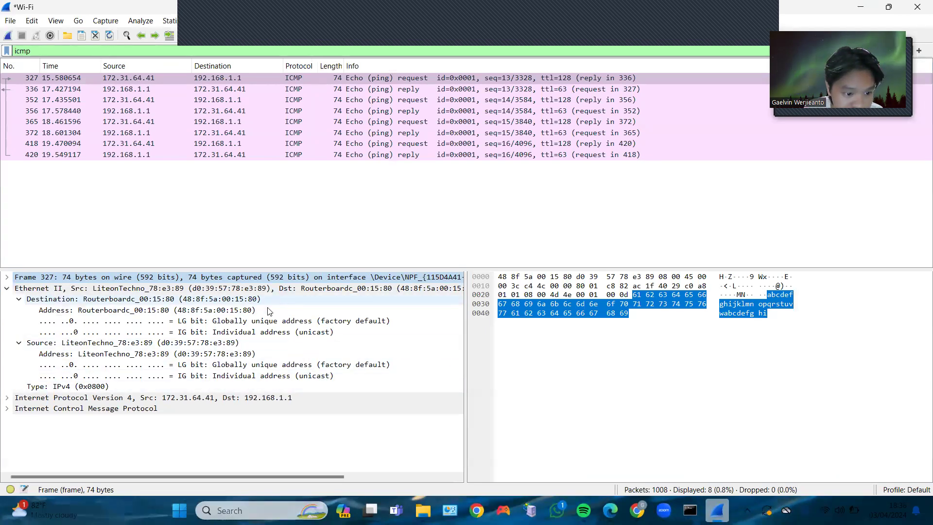
click(637, 510)
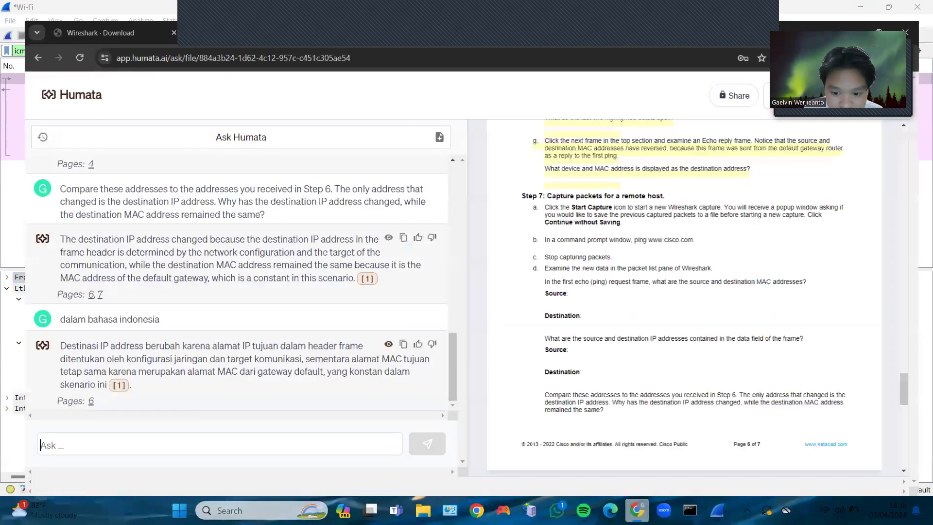
click(610, 510)
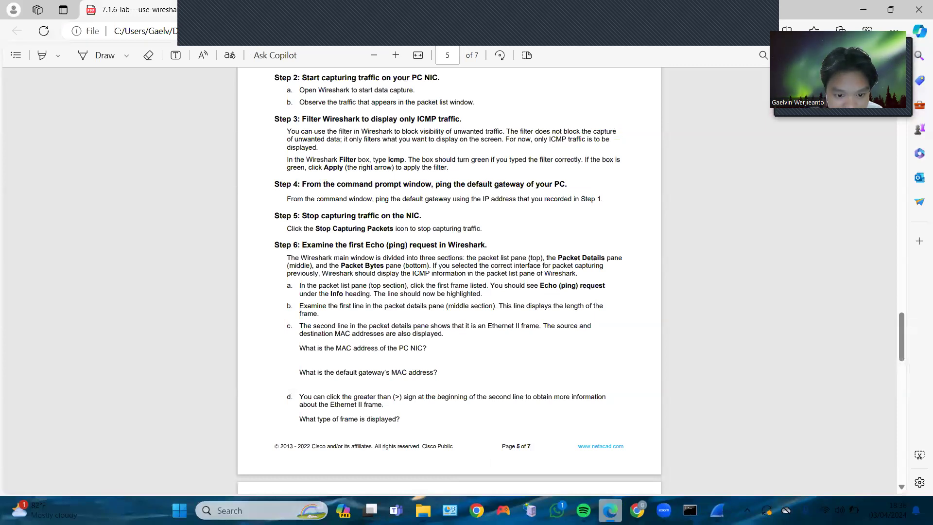
mouse_move(717, 510)
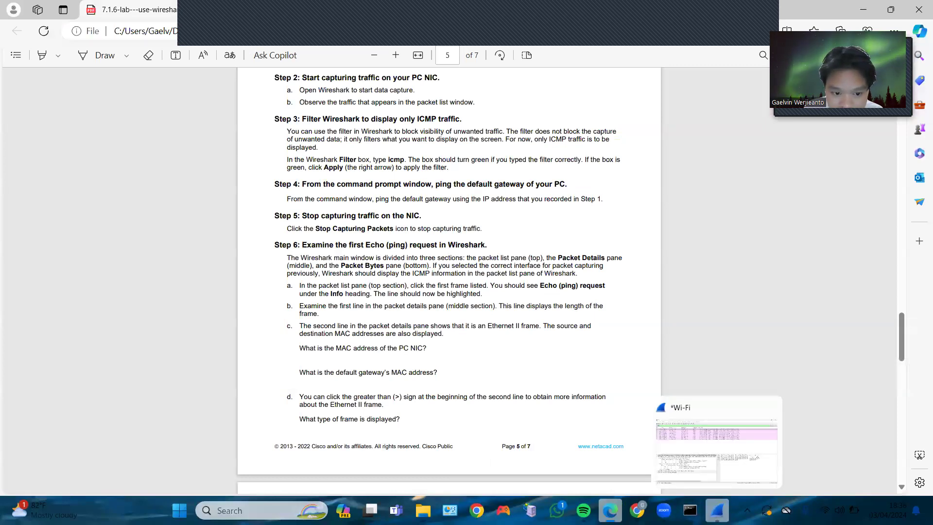
click(717, 511)
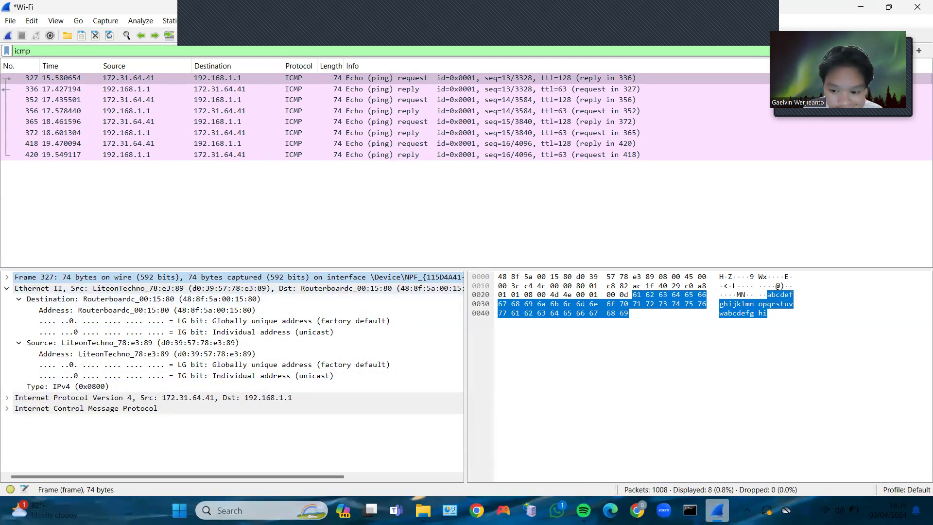
click(609, 510)
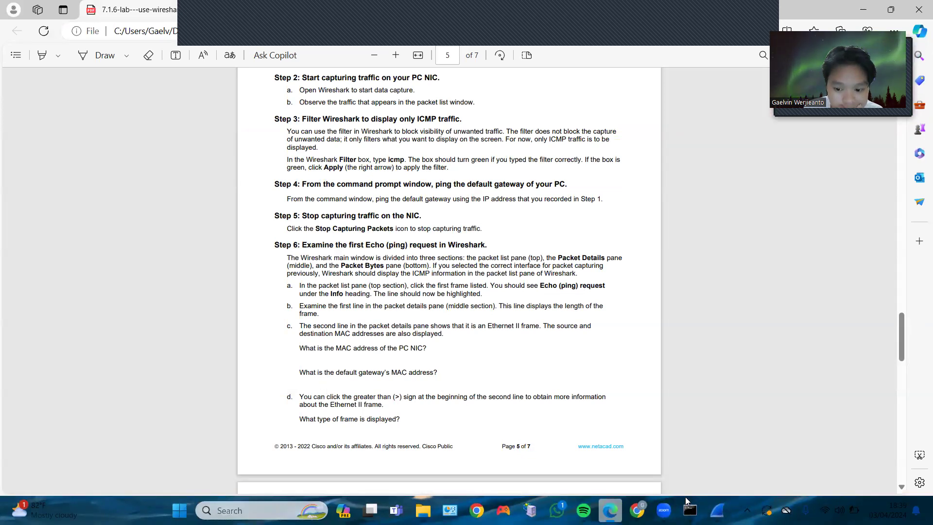
click(717, 510)
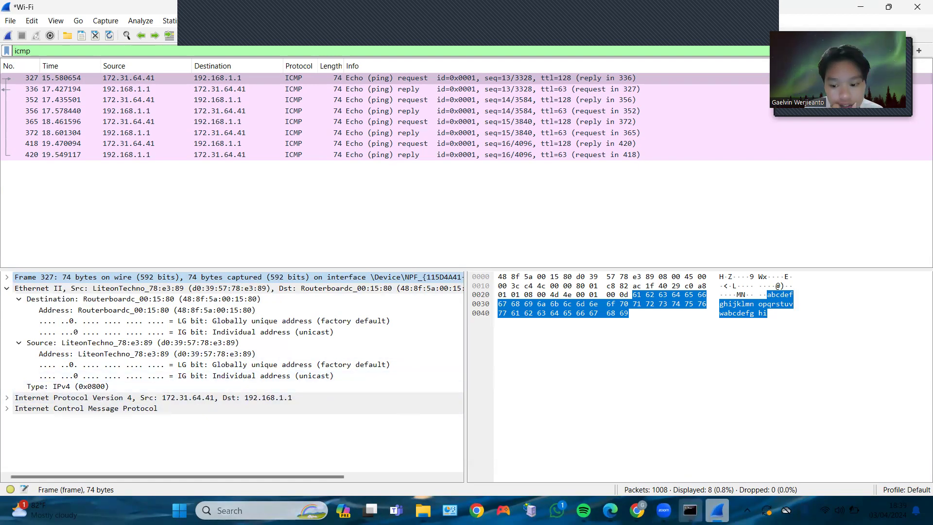
- Review the gateway ping output and check the echo request's Ethernet II details against the Step 6d question on the displayed frame type
click(690, 510)
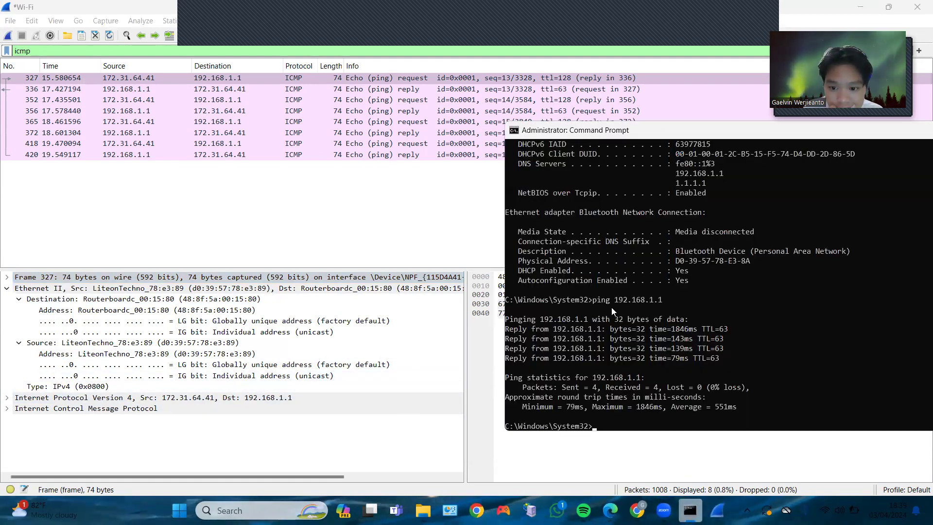
click(718, 510)
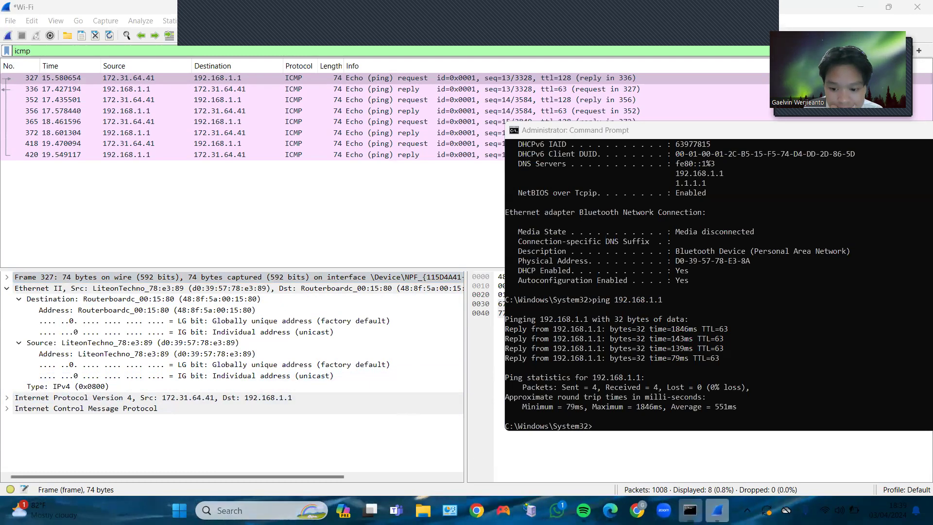
click(610, 510)
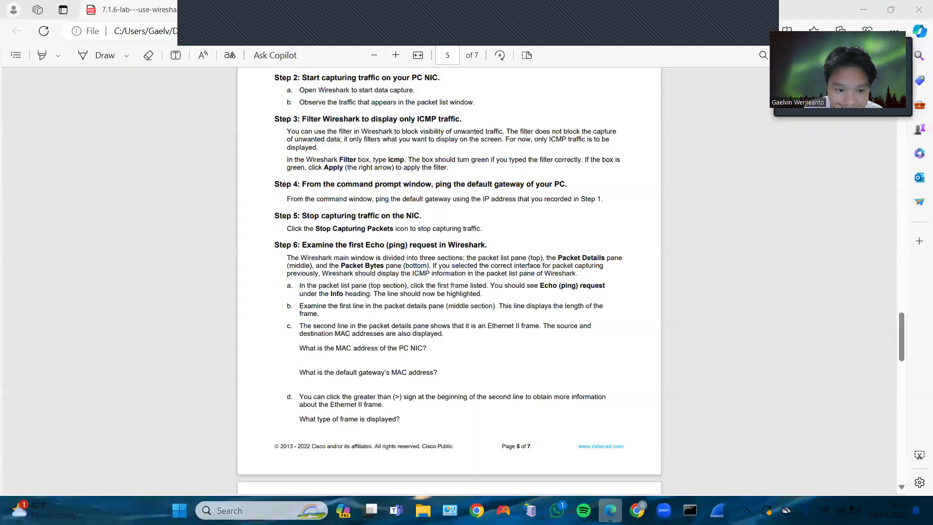
scroll(375, 367, down, 3)
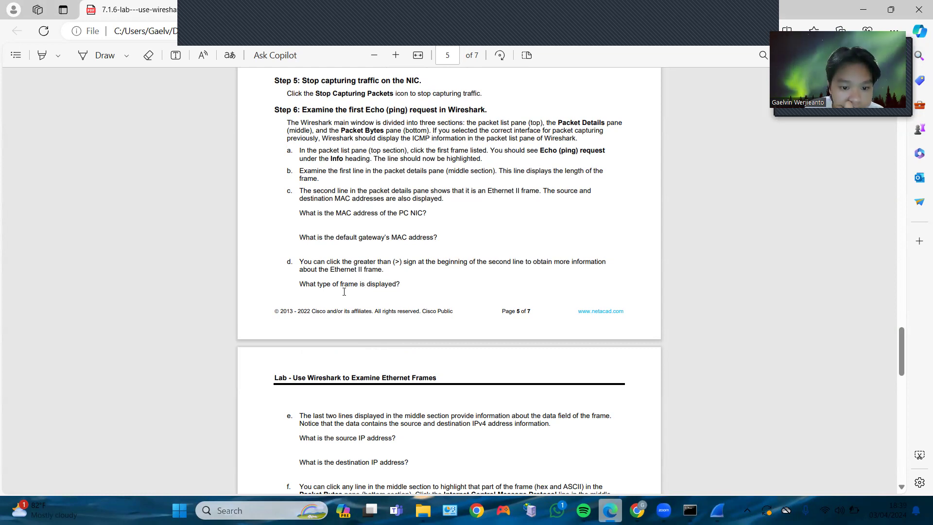
mouse_move(717, 510)
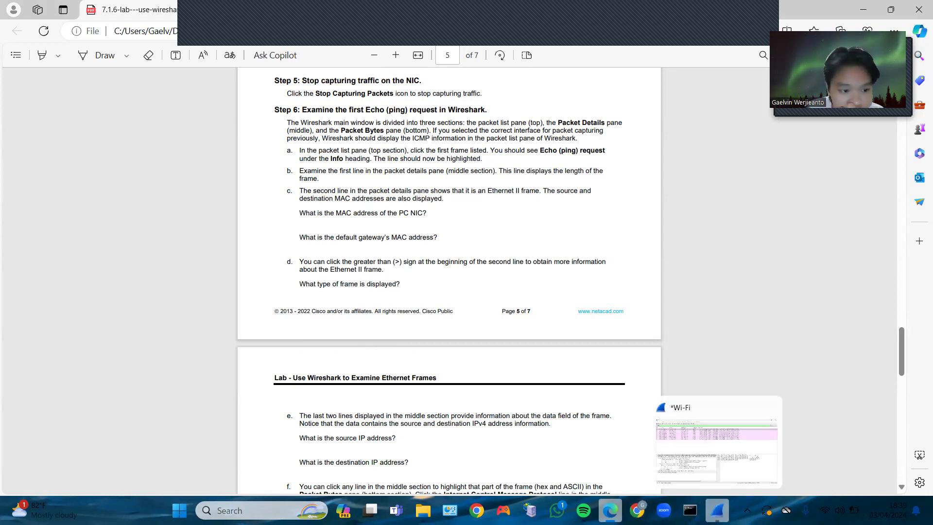
click(717, 510)
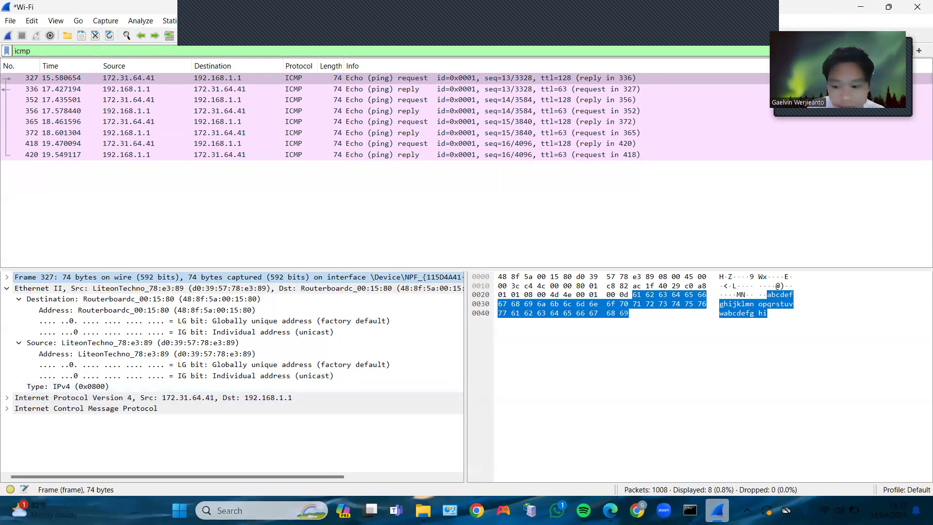
mouse_move(610, 510)
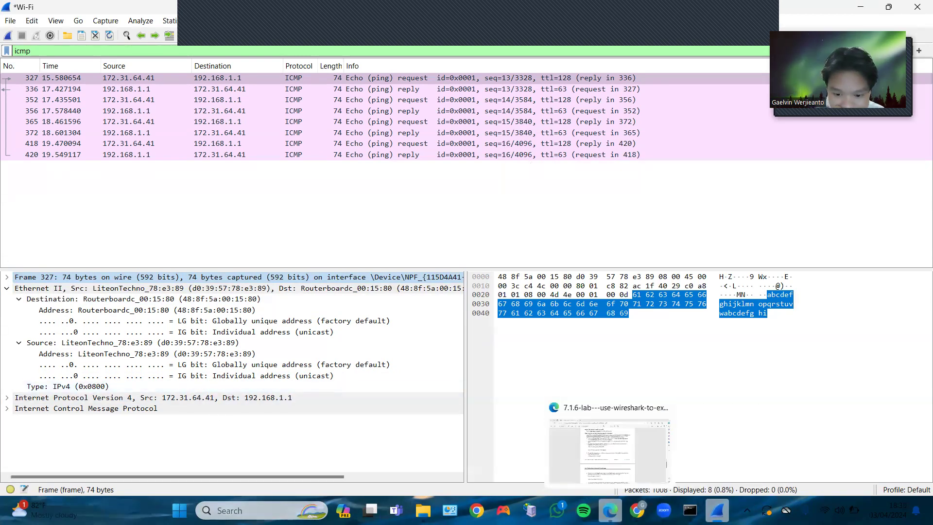
- Read Step 6e, then expand the first echo request's Internet Protocol Version 4 header, including Differentiated Services Field and Flags, to examine its IP addresses
click(610, 510)
scroll(376, 434, down, 3)
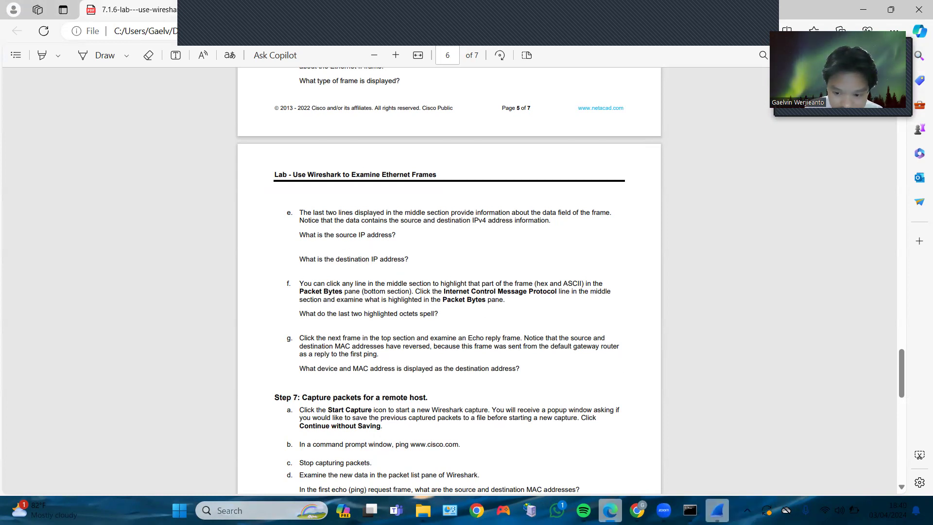
click(717, 511)
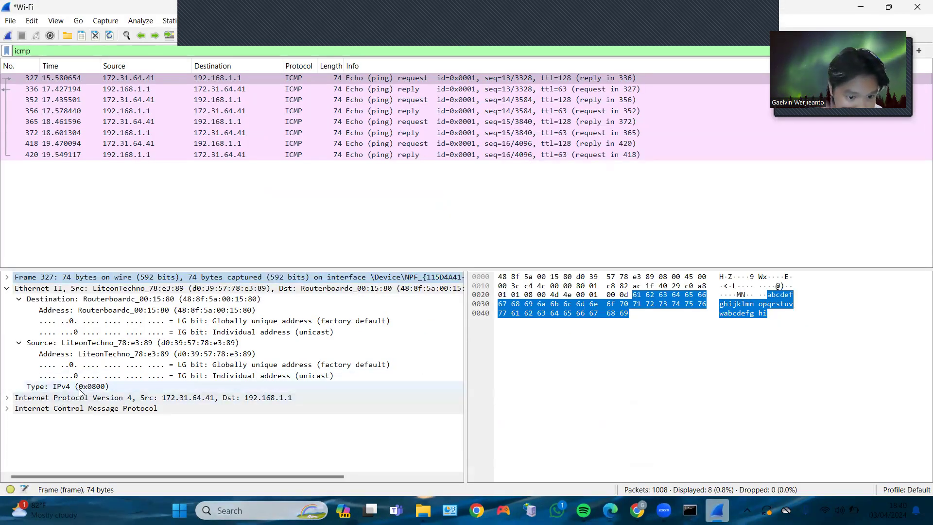
click(7, 398)
scroll(109, 394, down, 2)
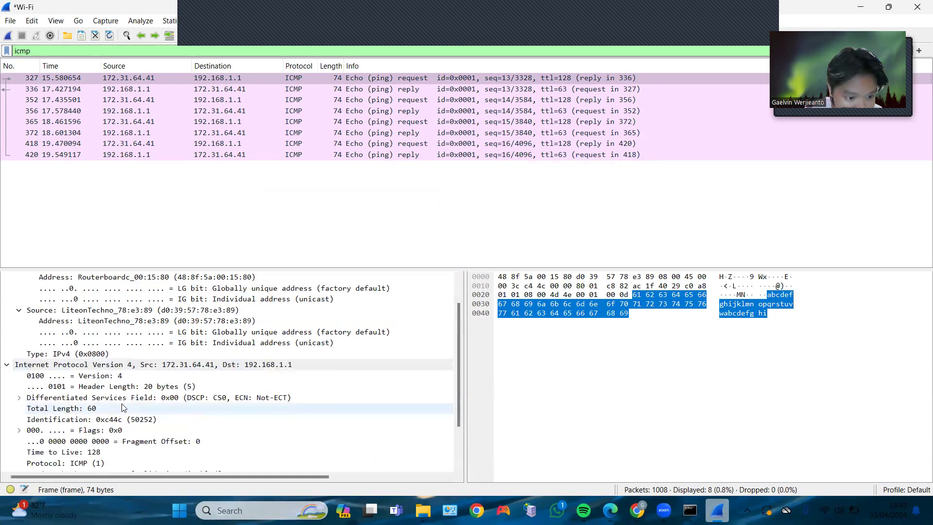
scroll(110, 395, down, 1)
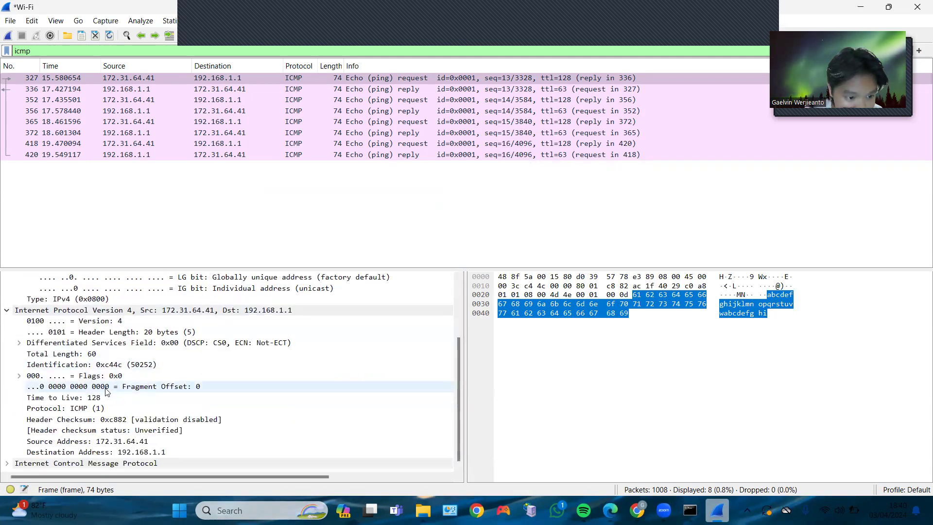
click(19, 343)
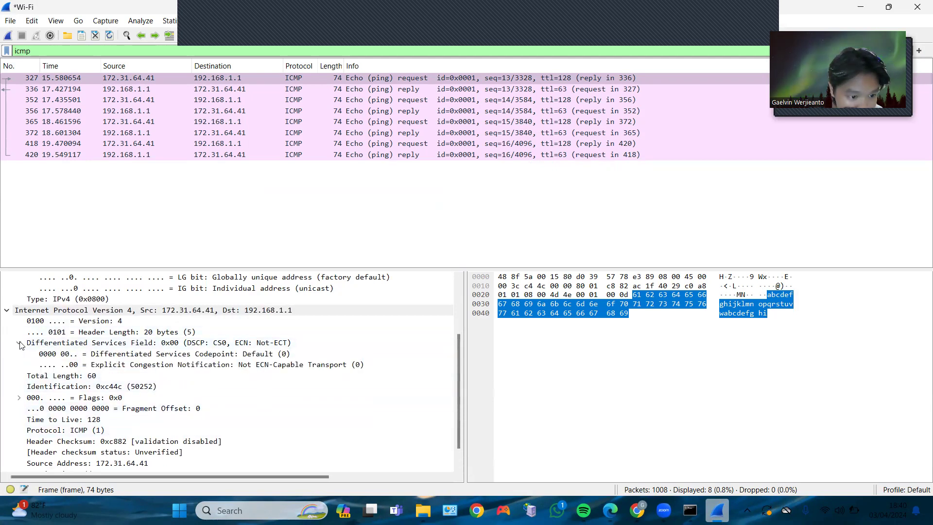
click(18, 398)
scroll(76, 391, down, 2)
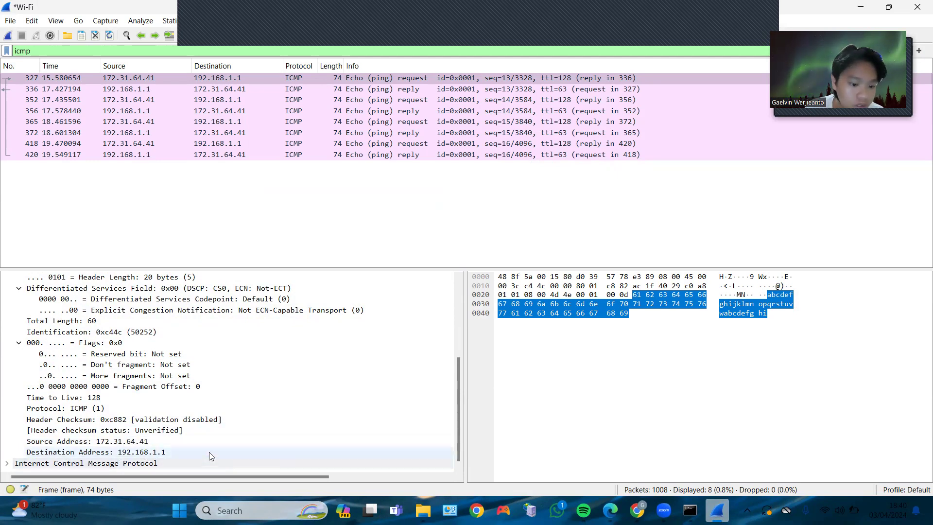
- Check Step 6f in the lab PDF and select the Internet Control Message Protocol line in Wireshark to highlight its packet bytes
click(583, 511)
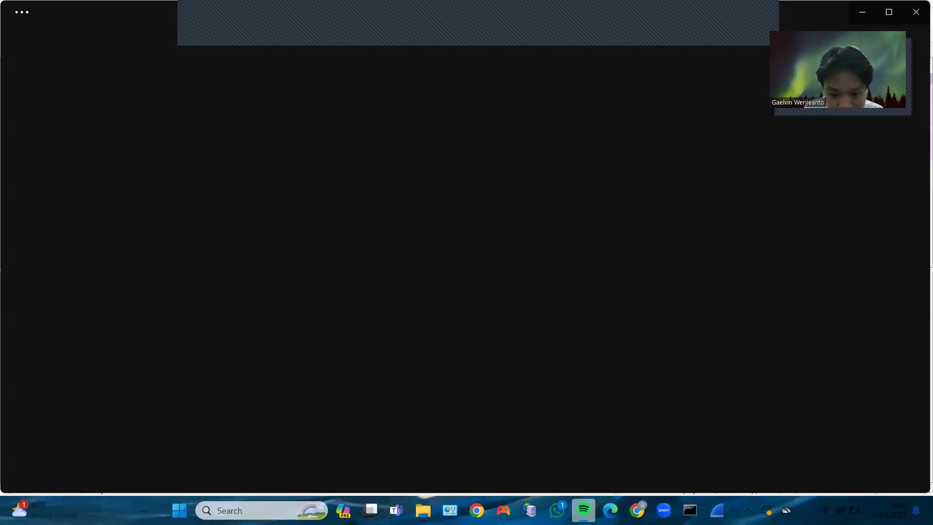
click(584, 510)
click(610, 510)
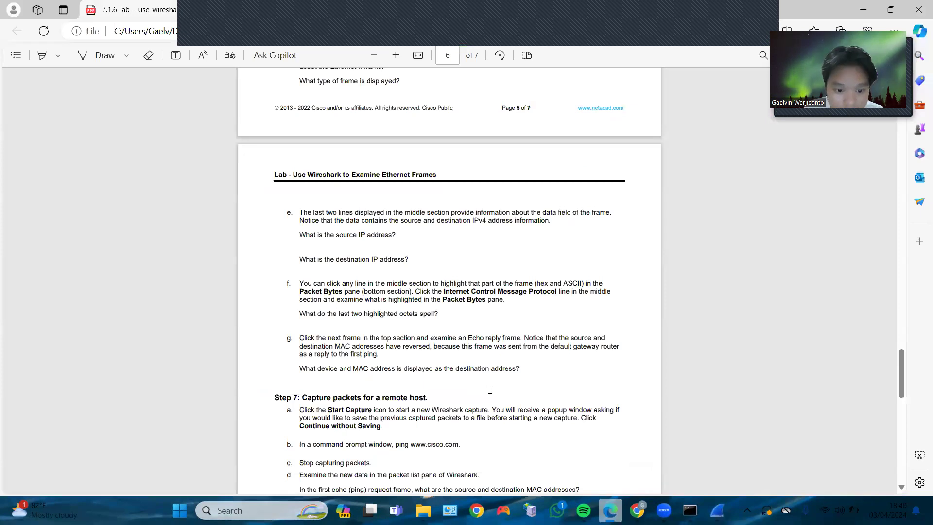
scroll(489, 390, down, 1)
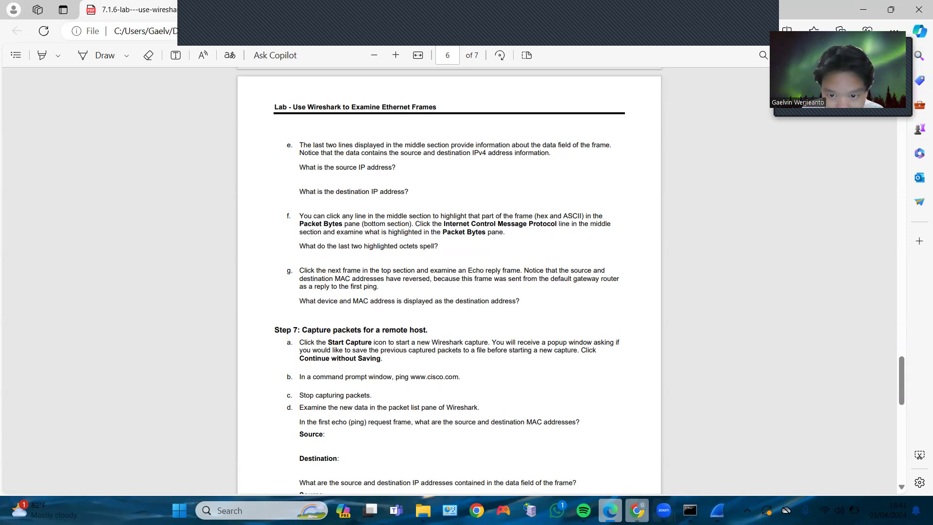
click(717, 510)
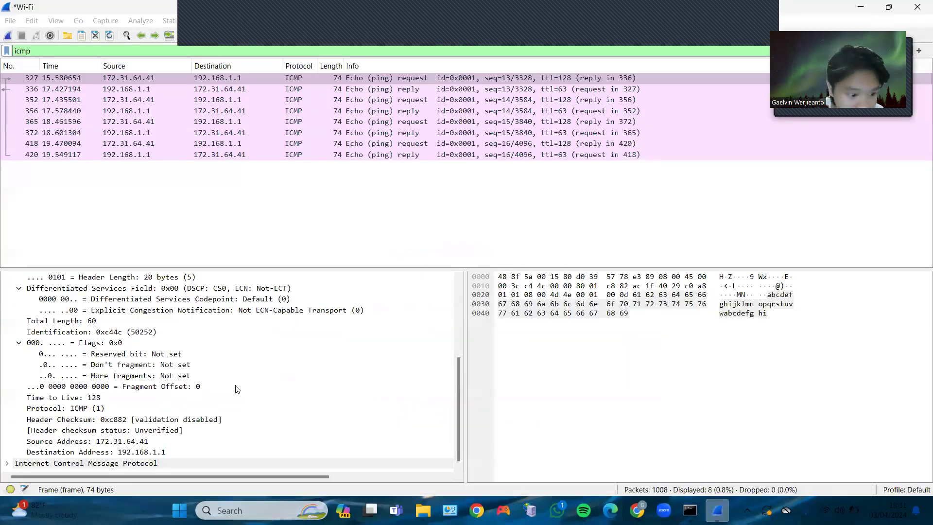
click(108, 464)
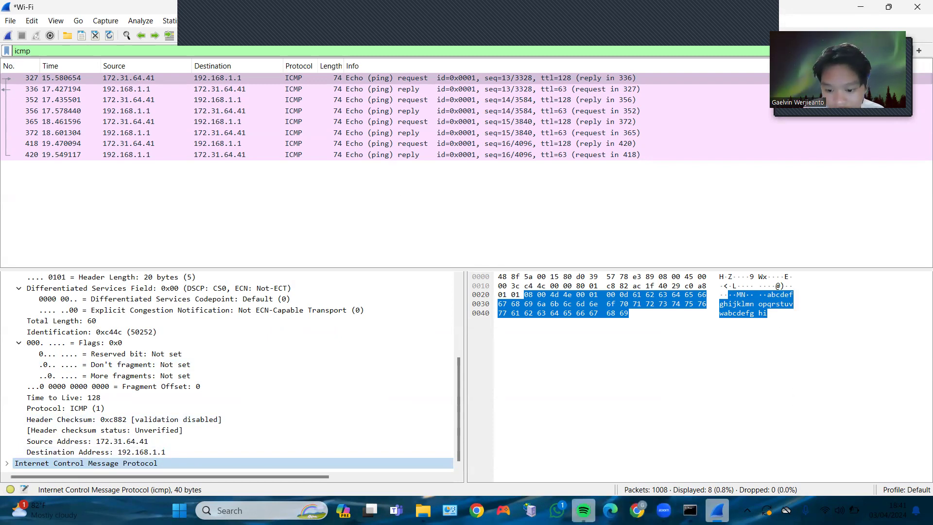
- Read lab Steps 6g and 7 and collapse the Internet Protocol Version 4 header in Wireshark's packet details
click(611, 510)
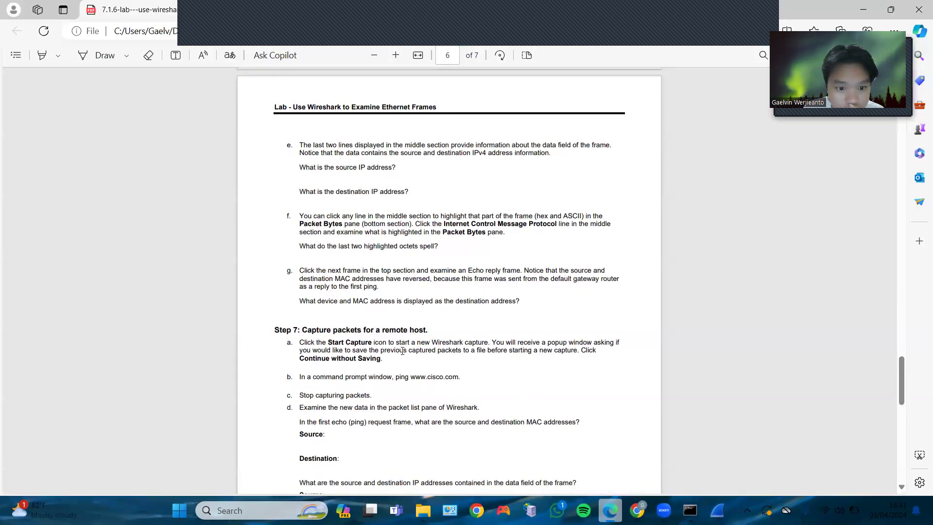
scroll(401, 347, down, 3)
scroll(387, 343, up, 1)
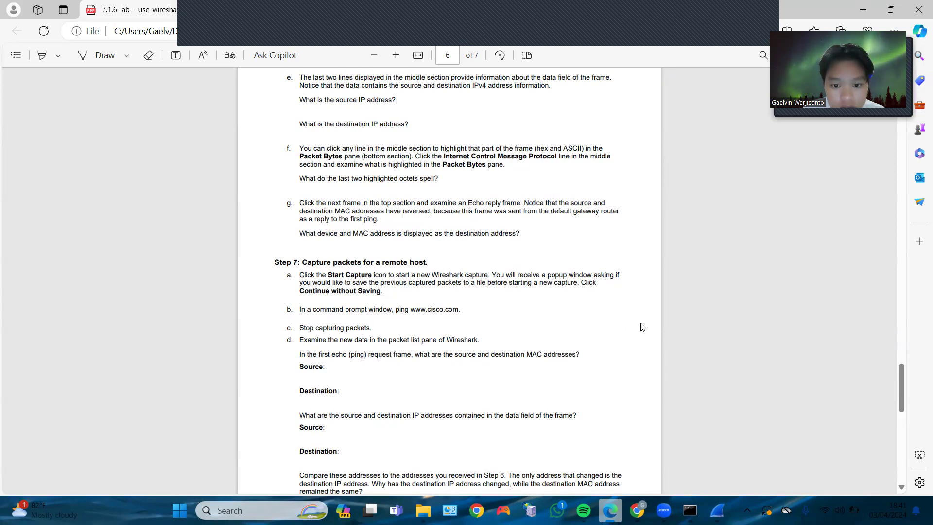
click(718, 509)
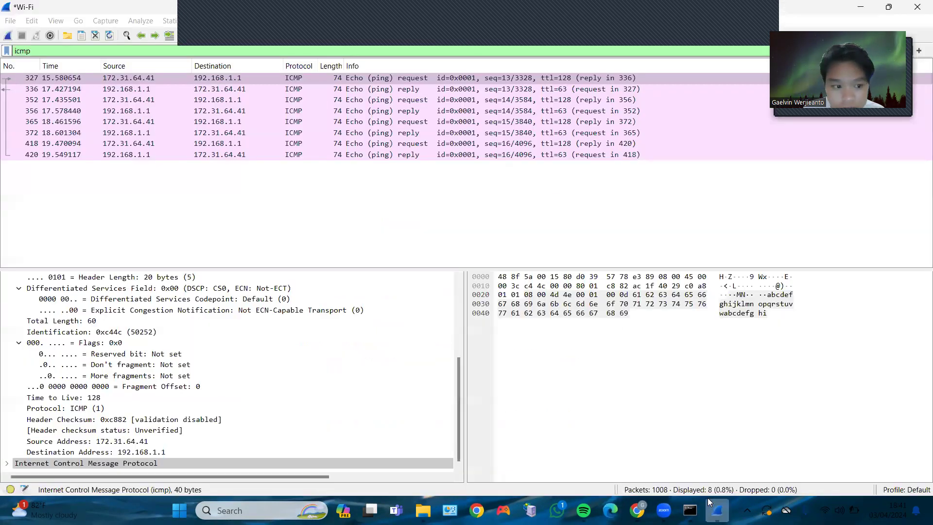
scroll(17, 349, up, 5)
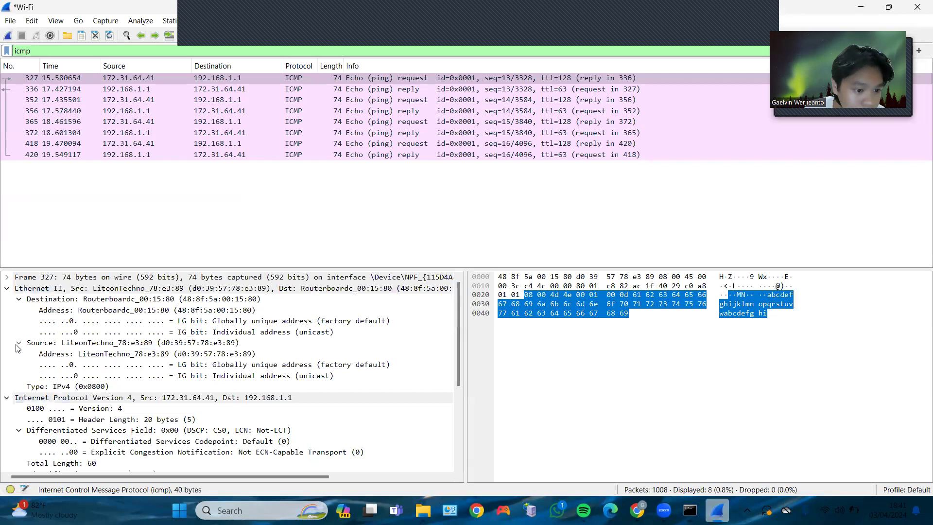
click(4, 399)
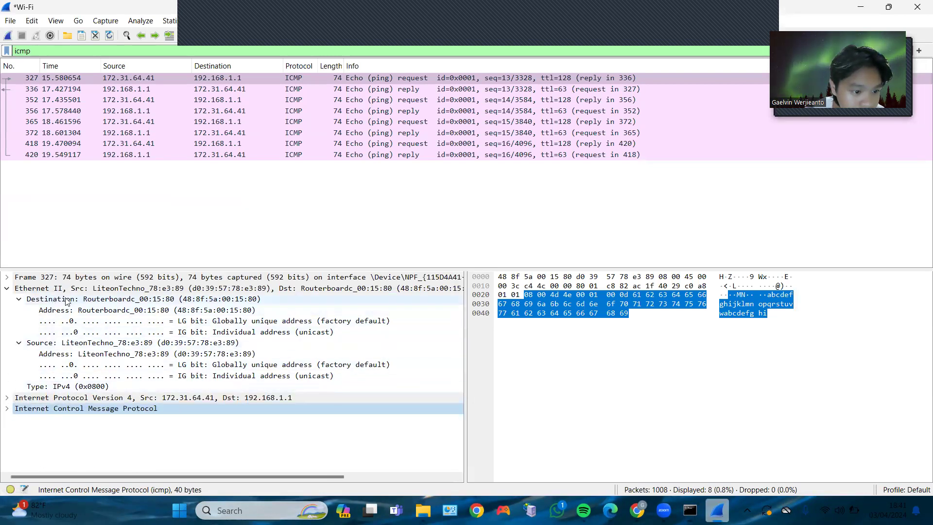
click(610, 510)
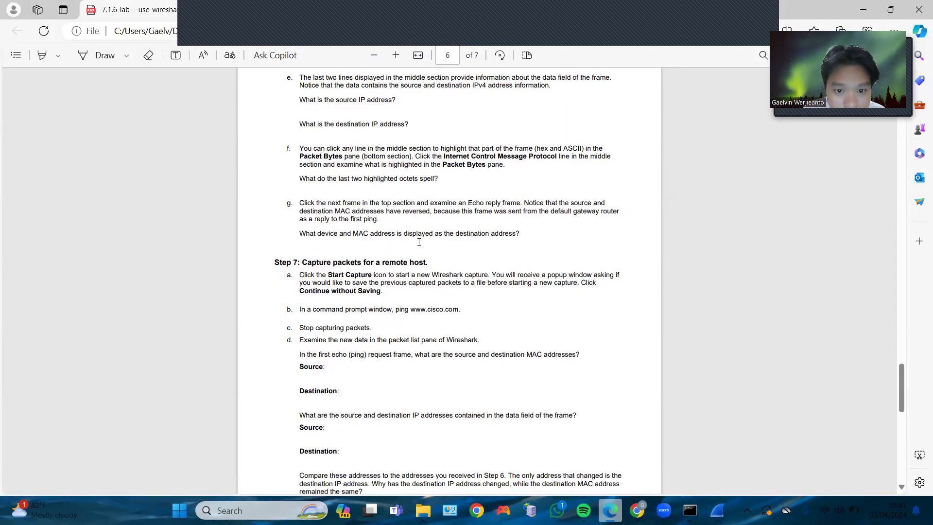
click(712, 510)
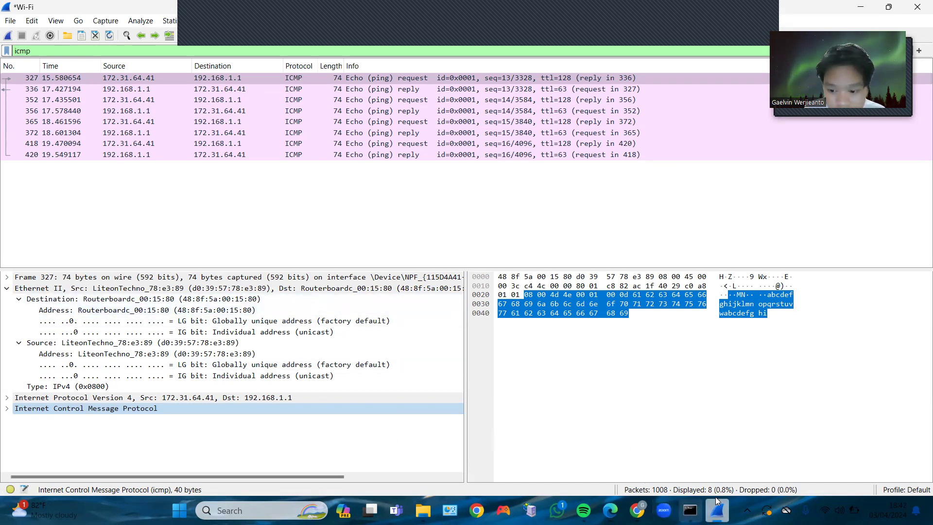
click(583, 510)
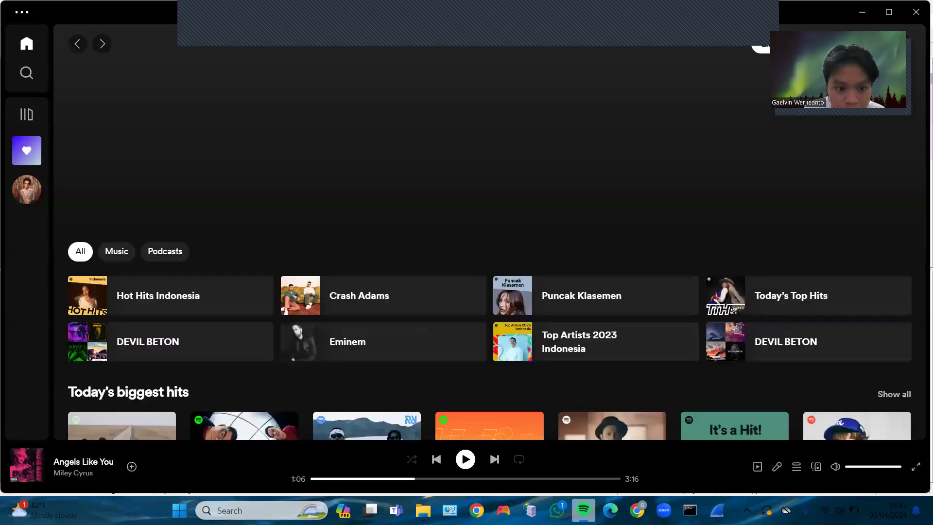
click(584, 510)
- Following Step 7a, start a new Wireshark capture on Wi-Fi and continue without saving the previous packets
click(610, 510)
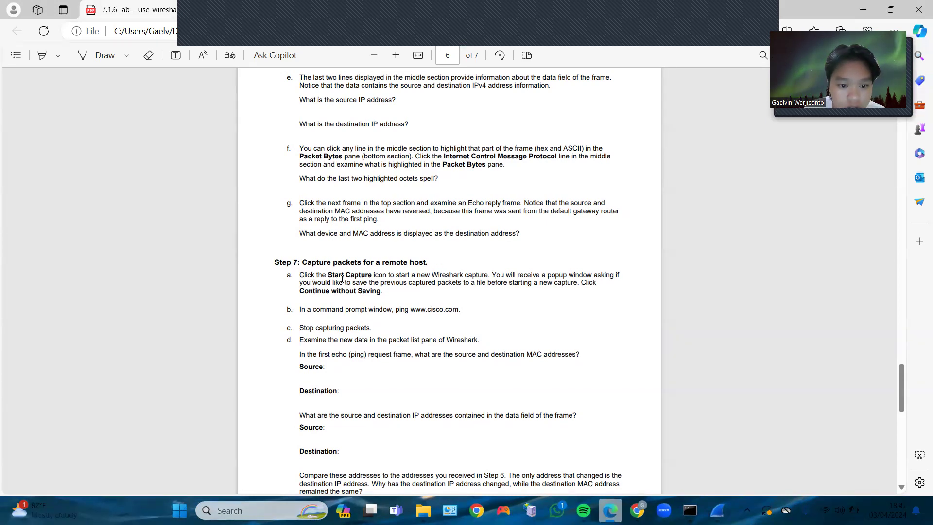
mouse_move(718, 510)
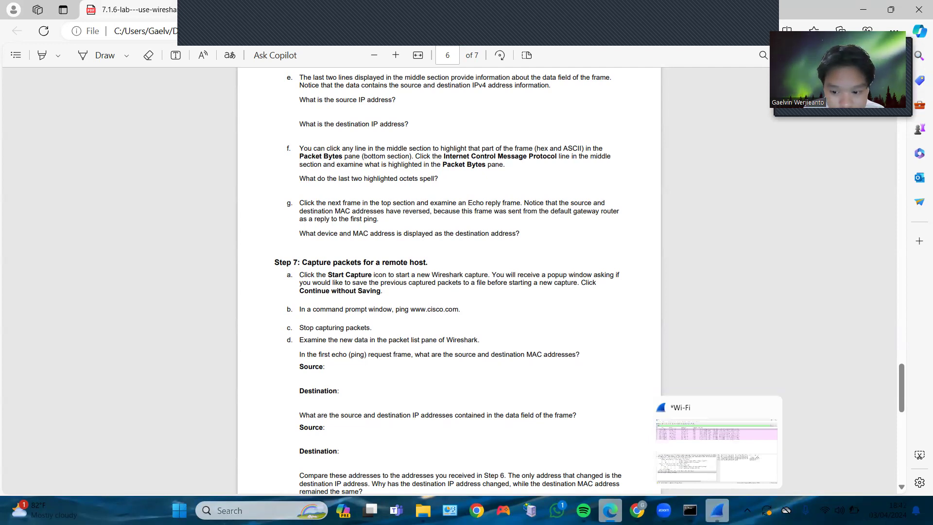
click(717, 510)
click(8, 37)
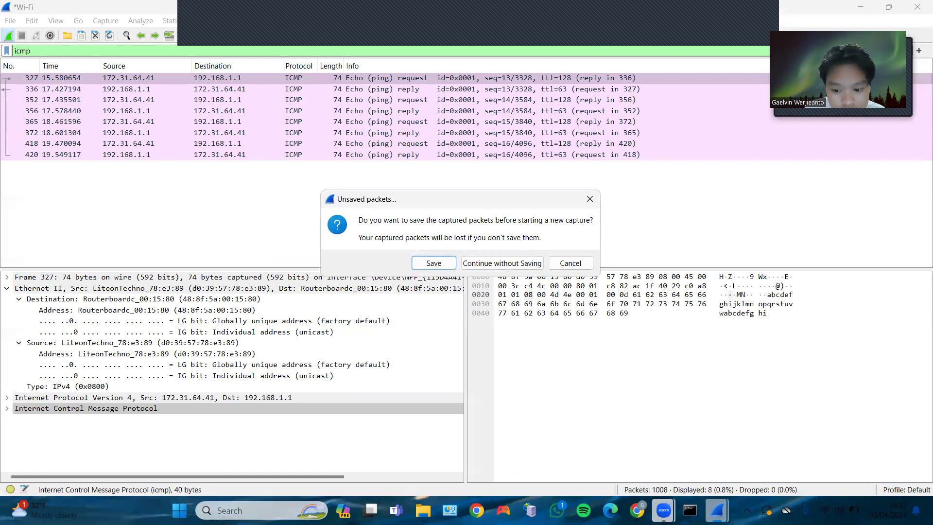
click(610, 510)
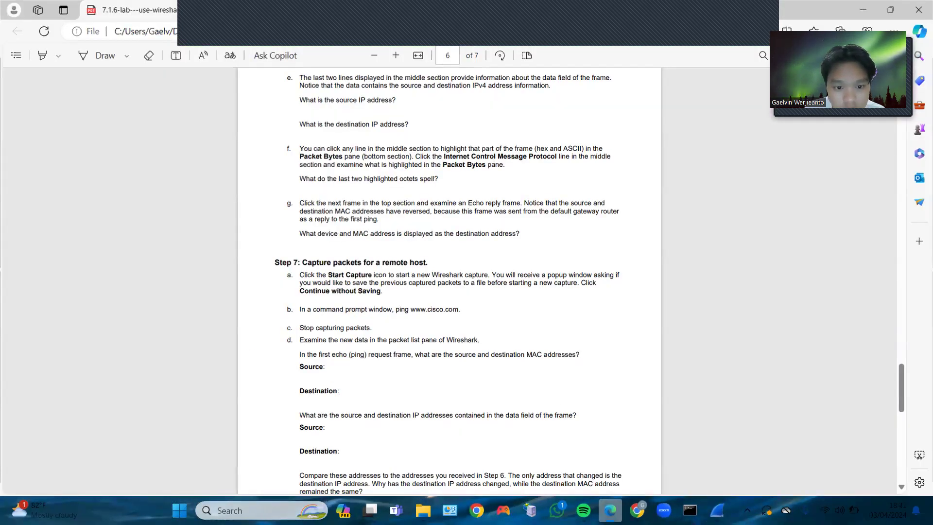
key(alt+Tab)
click(482, 267)
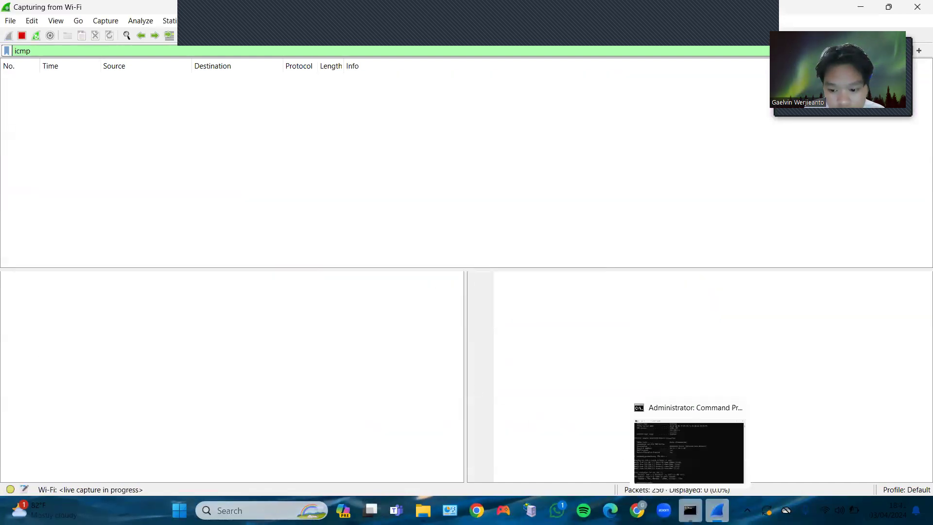
click(610, 510)
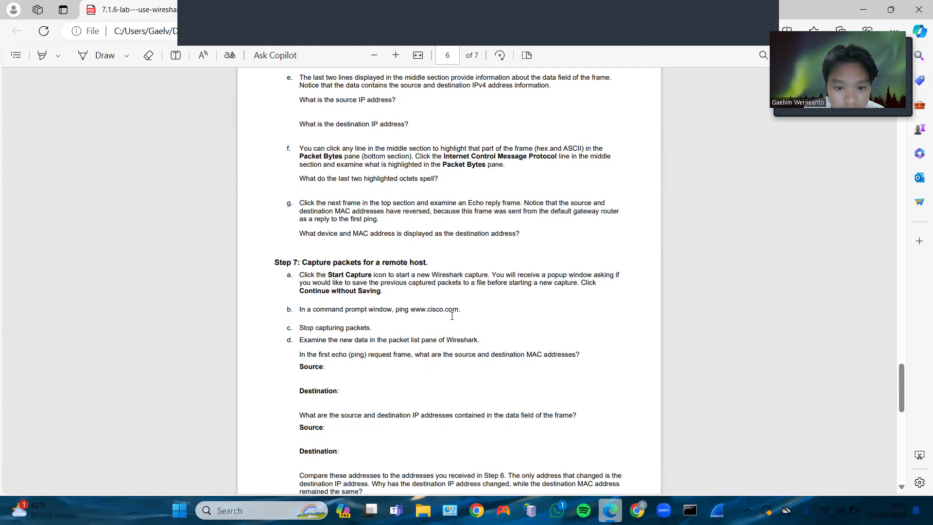
click(690, 510)
text(www.cisco.com)
key(Return)
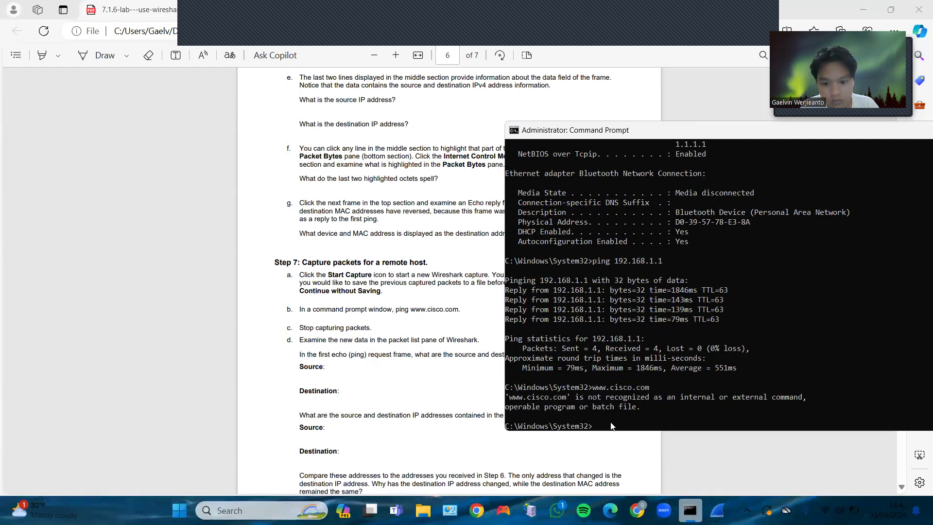
key(Up)
key(Home)
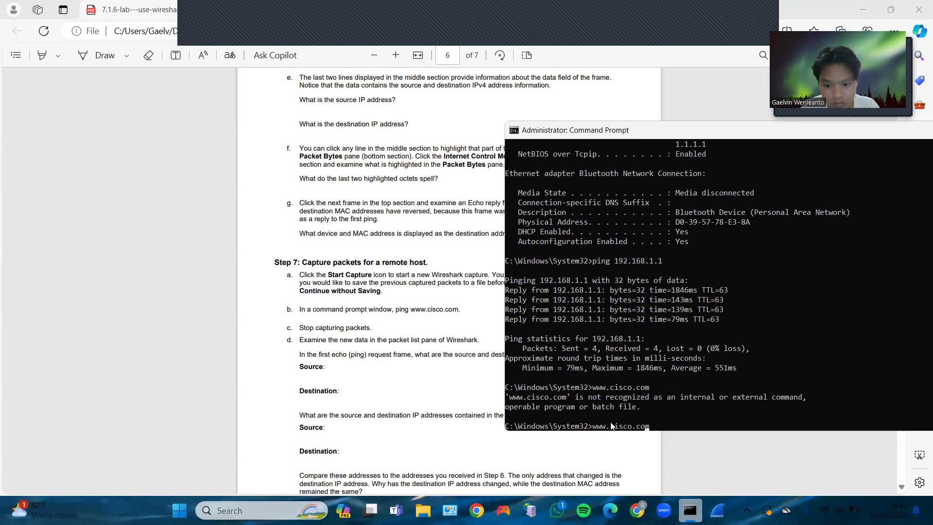
key(Return)
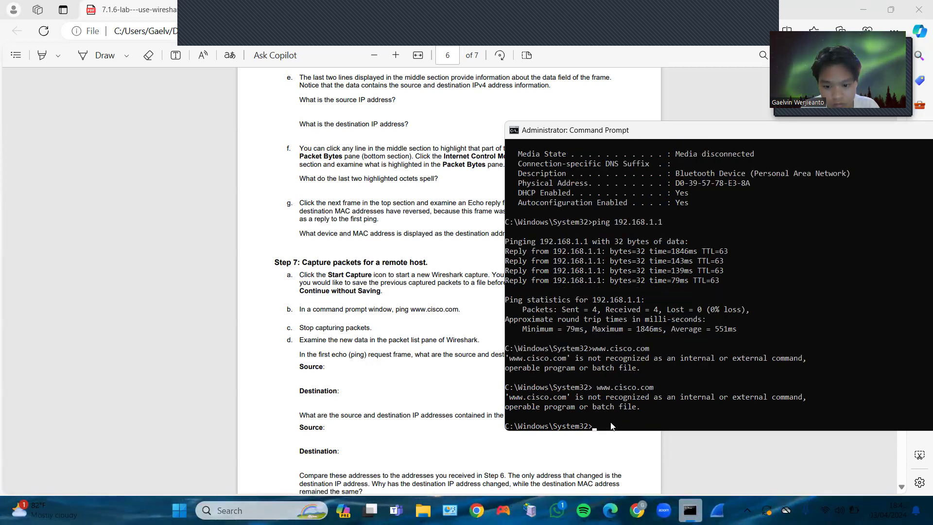
key(Up)
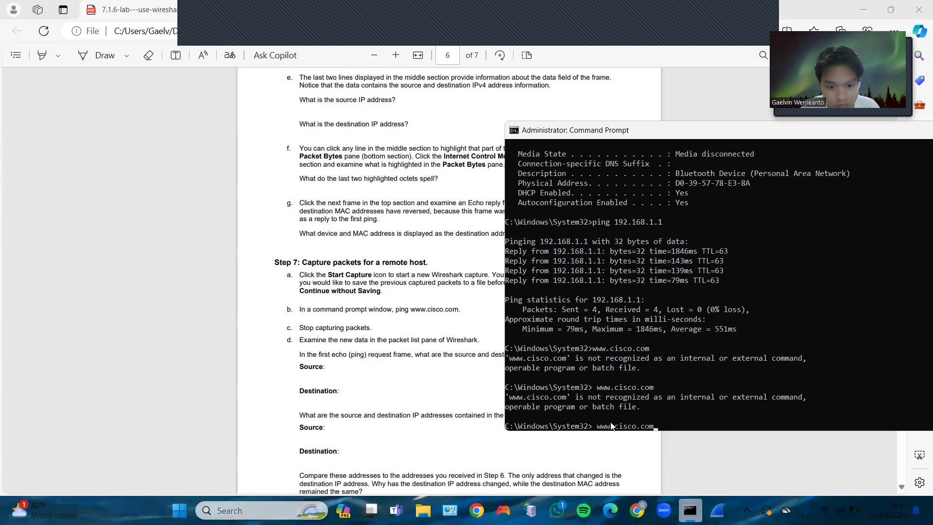
key(Home)
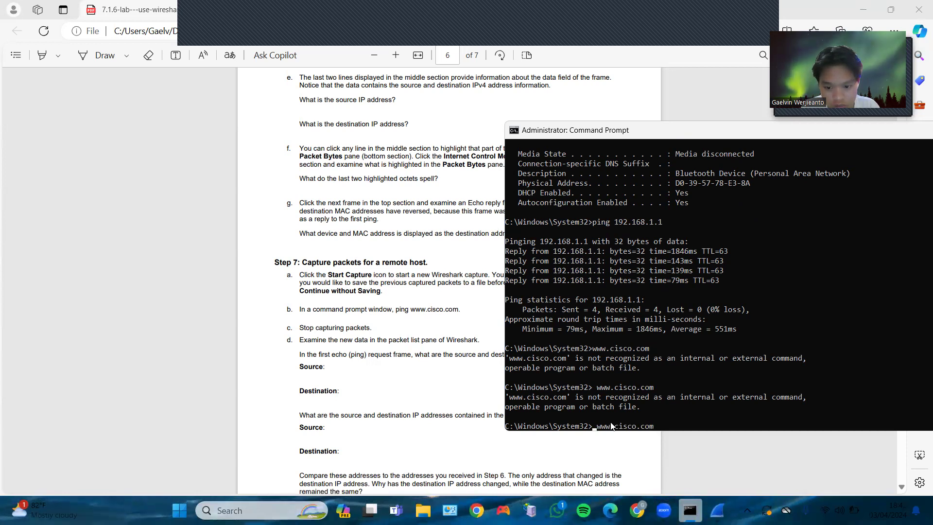
text(ping)
key(Return)
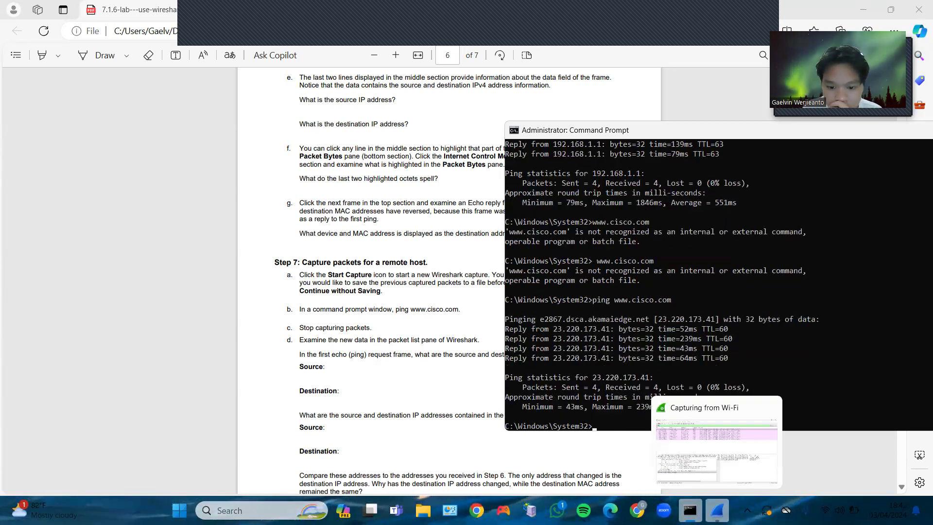
- Switch to Wireshark, stop the Wi-Fi capture, and read the Step 7d questions in the lab PDF
click(717, 510)
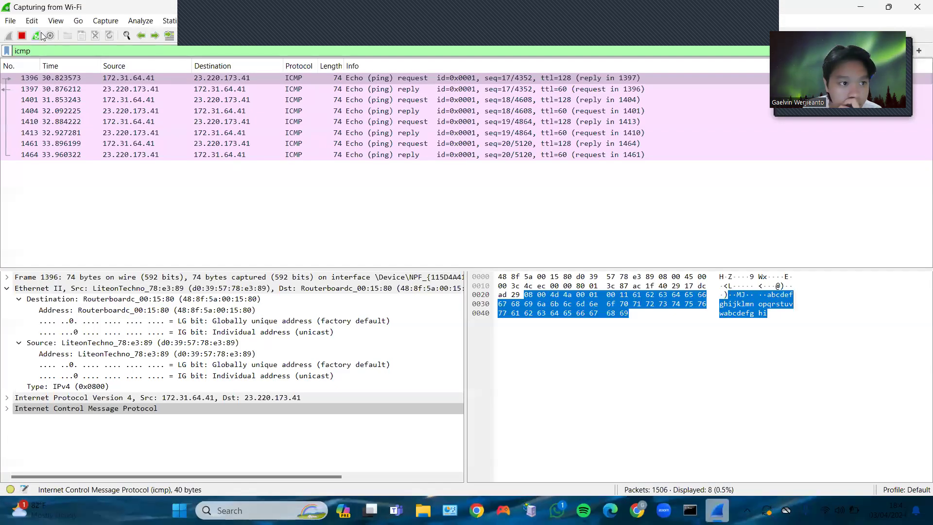
click(22, 36)
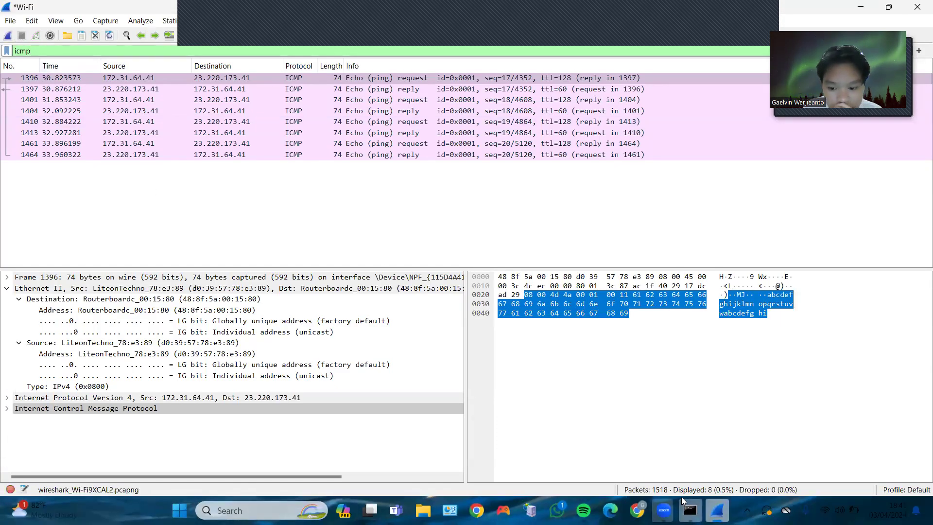
click(611, 510)
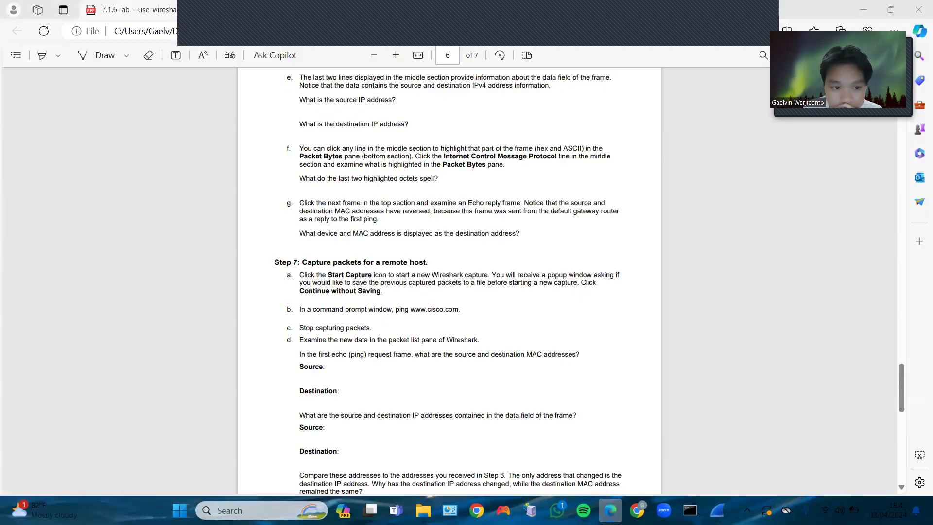
scroll(320, 229, down, 3)
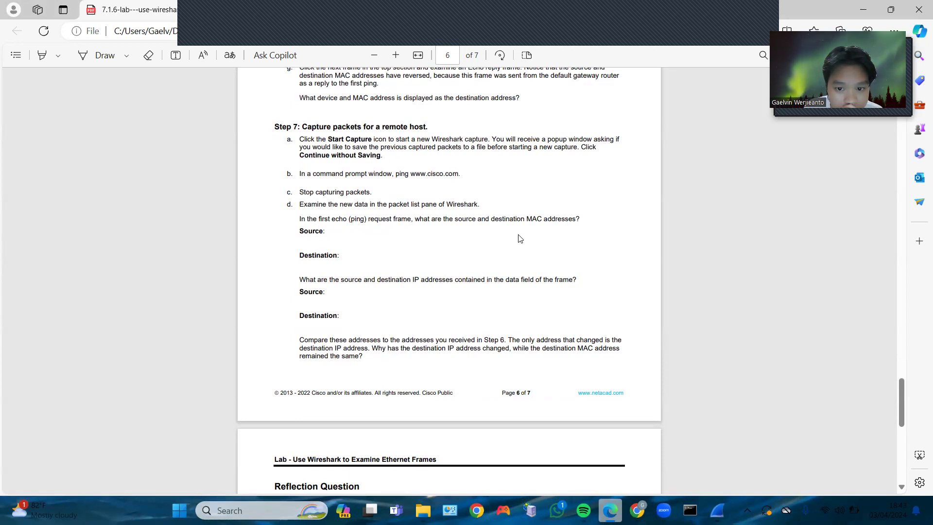
- Compare the Step 7d questions with the Wireshark capture and collapse the Ethernet II header with its Destination and Source fields
click(717, 510)
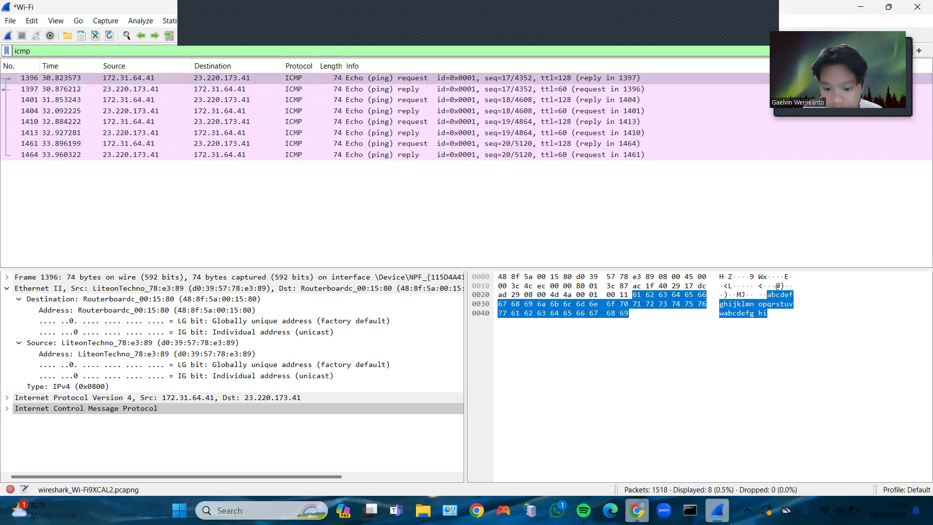
click(610, 510)
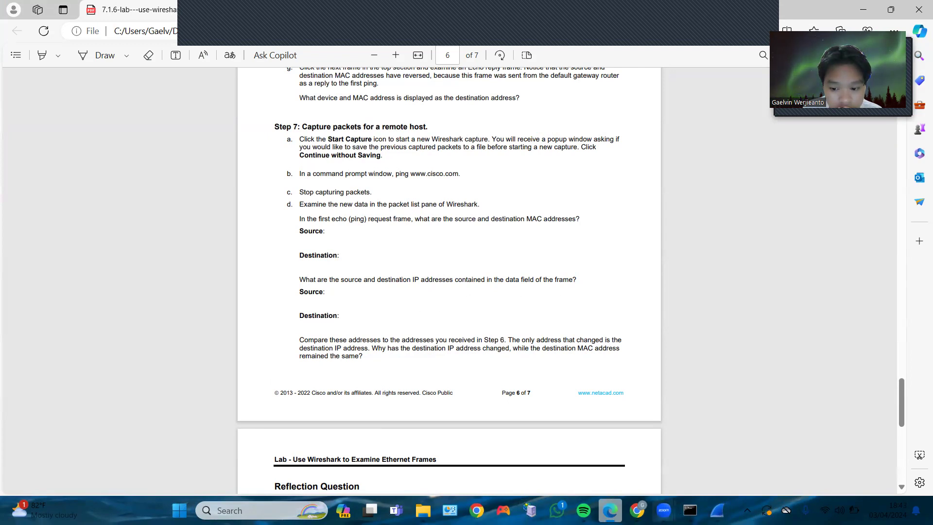
click(717, 510)
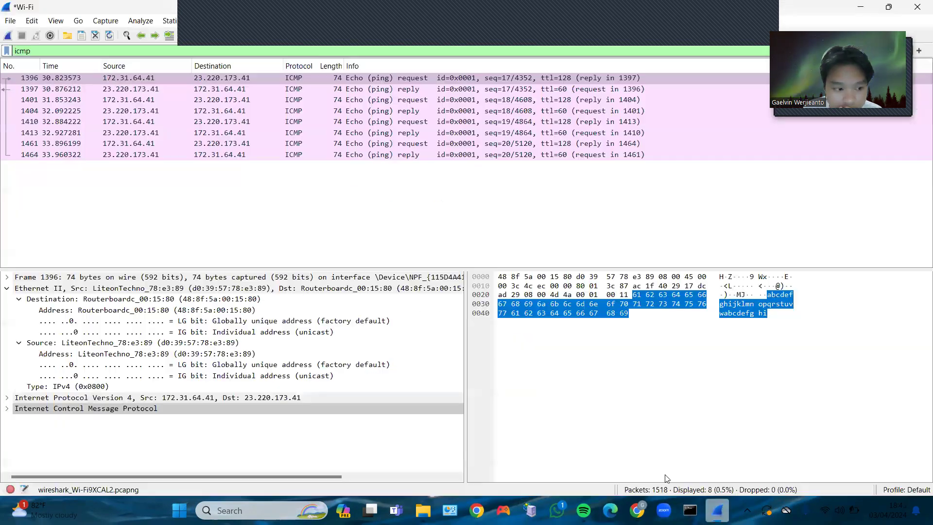
click(18, 299)
click(19, 310)
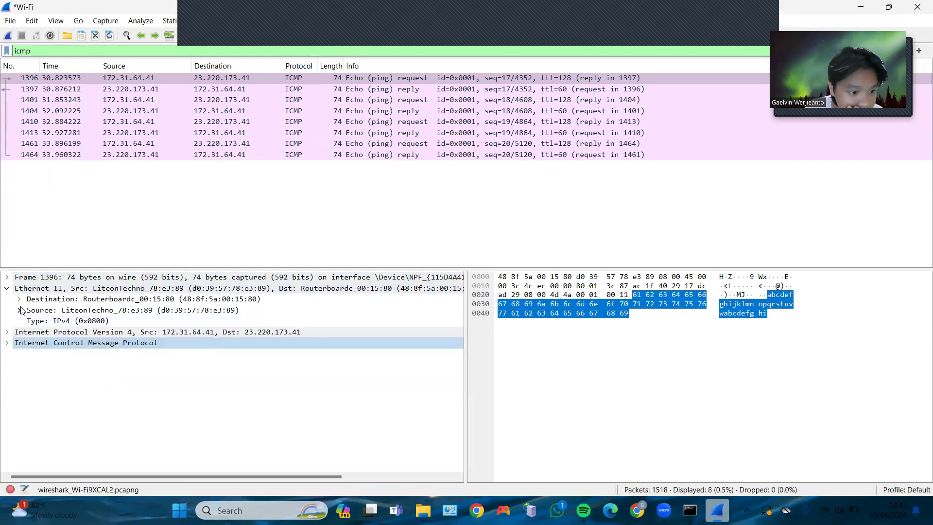
click(19, 310)
click(18, 299)
click(18, 299)
click(19, 310)
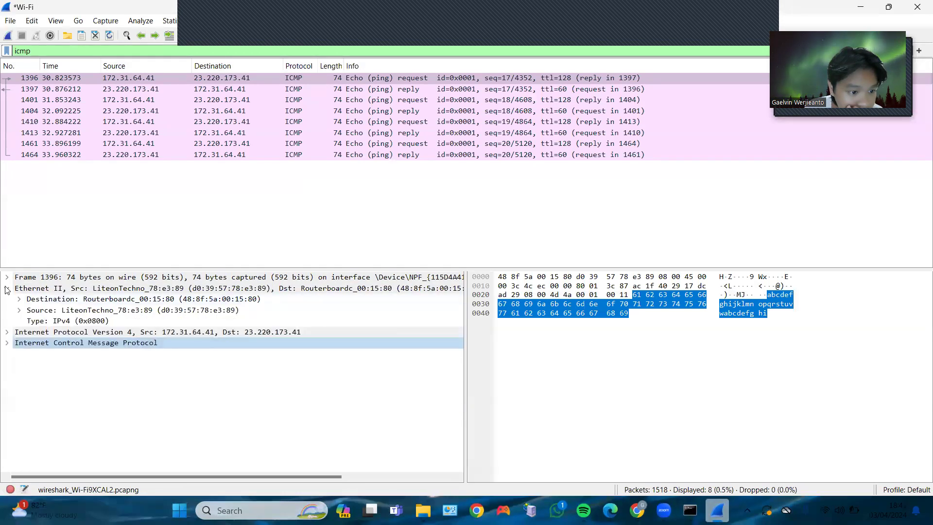
click(7, 290)
- Select the first echo request and expand its Internet Protocol Version 4 header to examine the source and destination addresses
drag(56, 89, 107, 177)
click(232, 77)
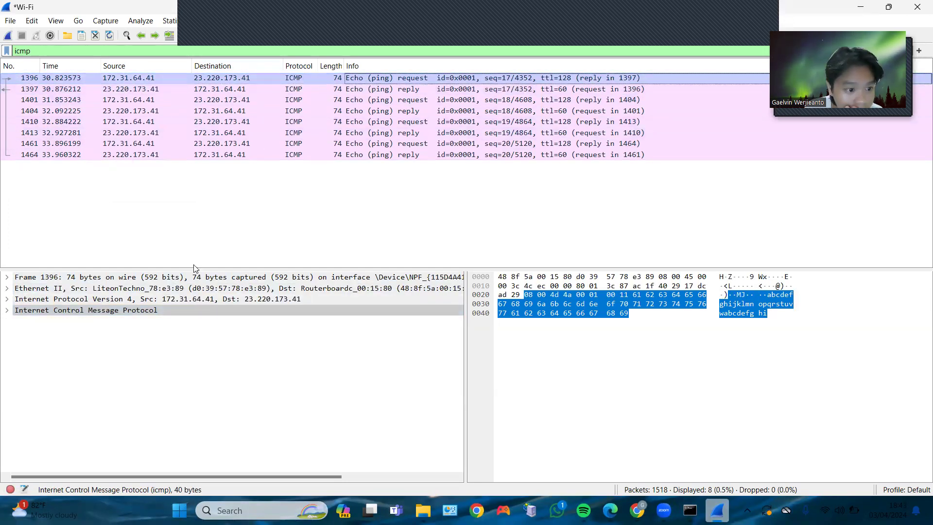
click(8, 299)
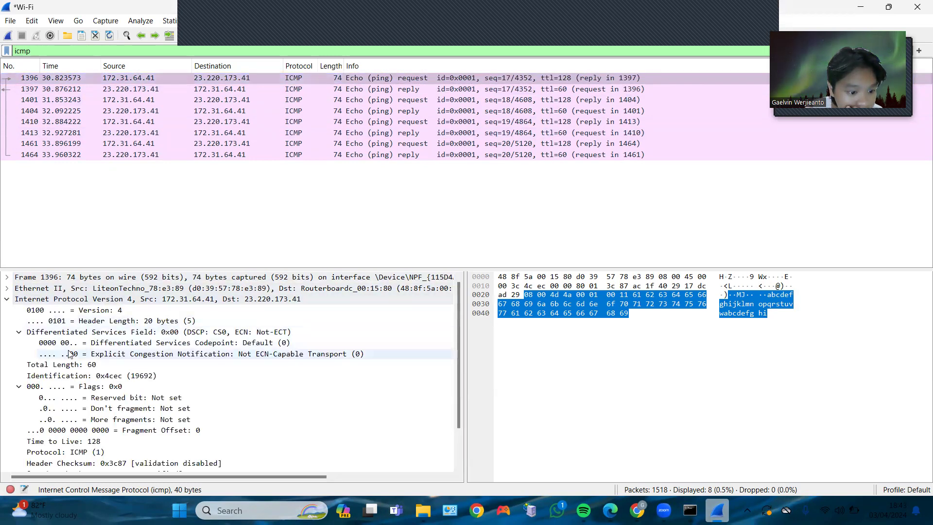
scroll(69, 354, down, 2)
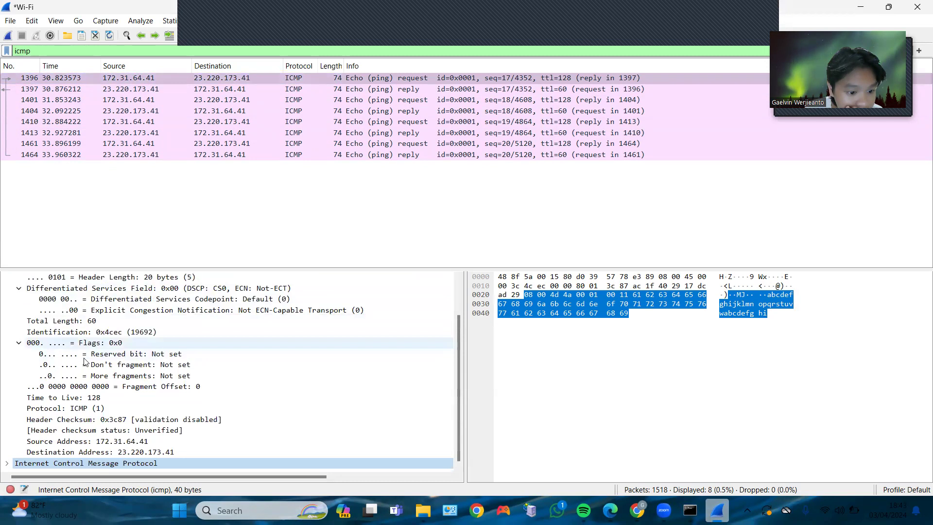
- Recheck Step 7d and expand the Ethernet II header's Source and Destination fields in Wireshark to examine the MAC addresses
click(610, 510)
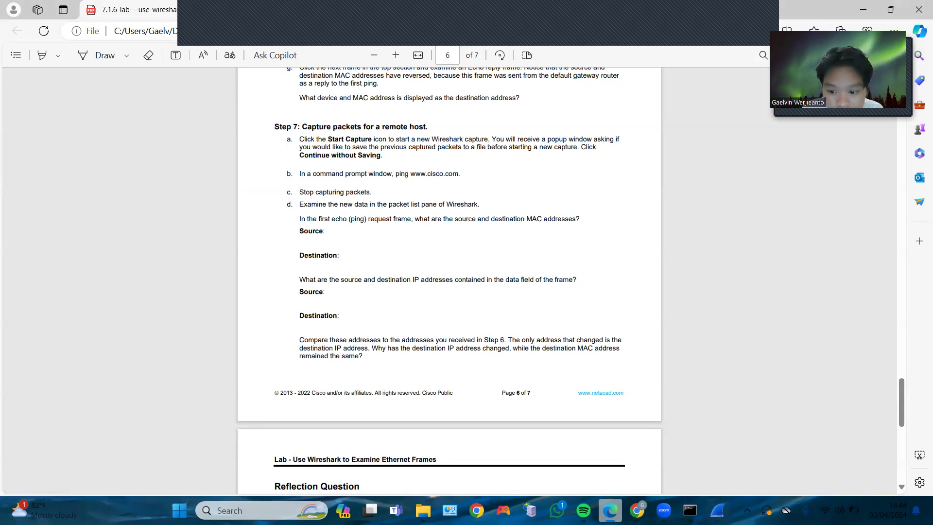
mouse_move(718, 510)
click(717, 452)
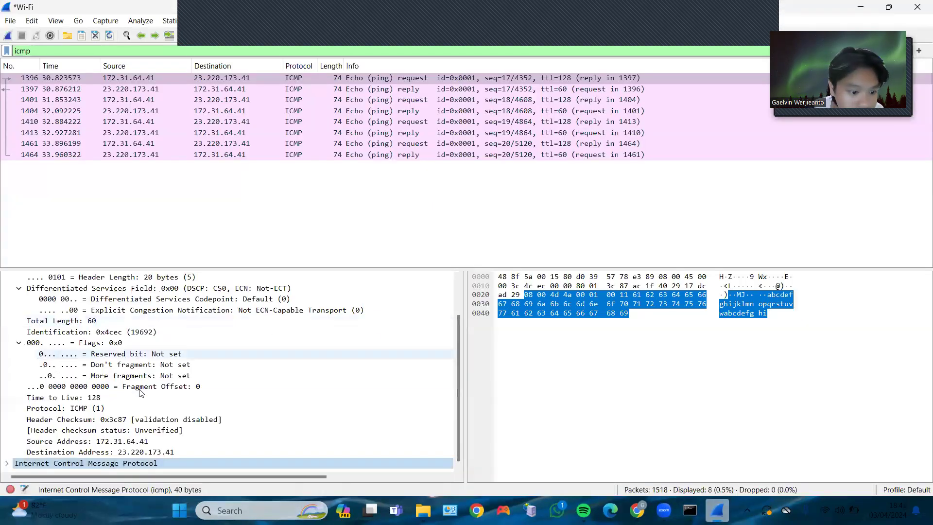
scroll(54, 390, up, 2)
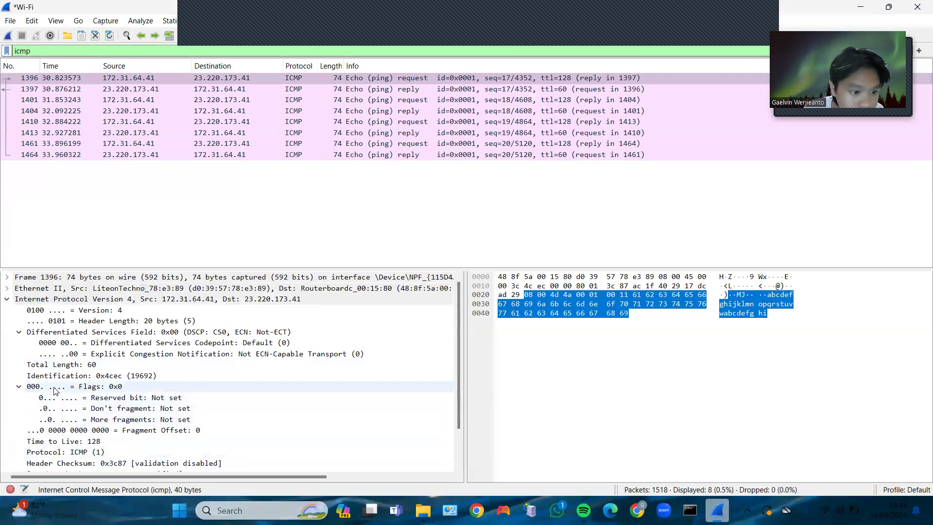
click(7, 288)
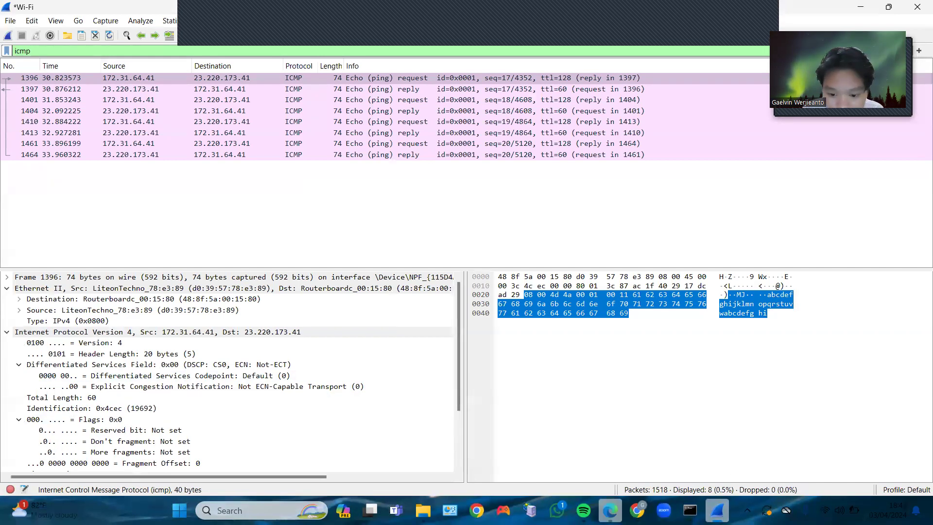
click(610, 511)
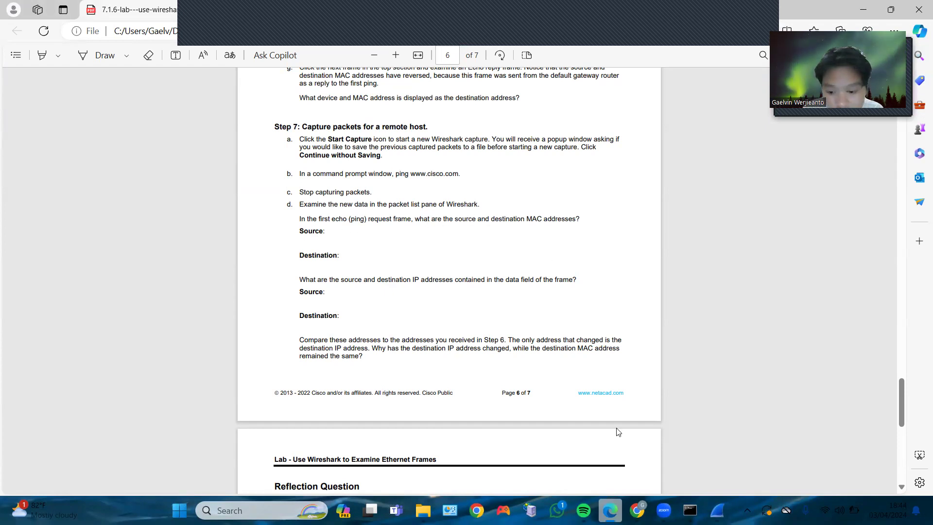
click(718, 510)
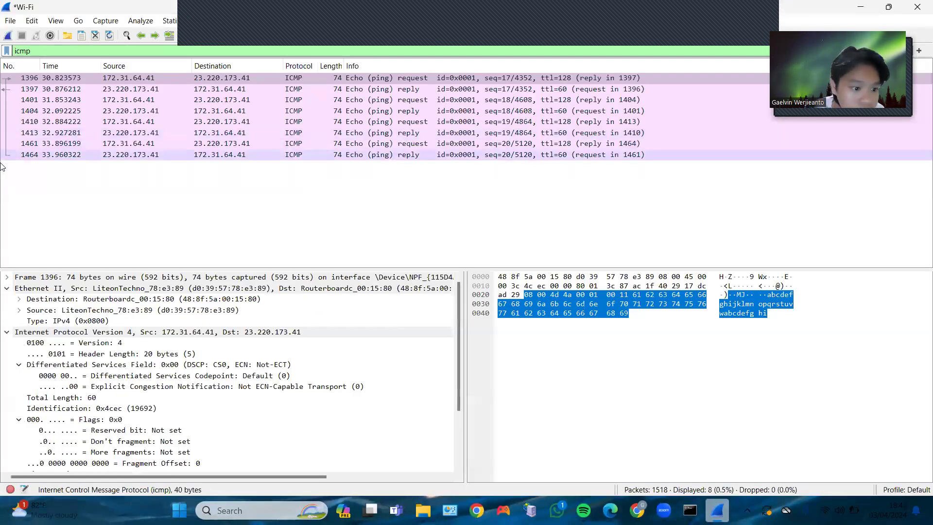
click(19, 310)
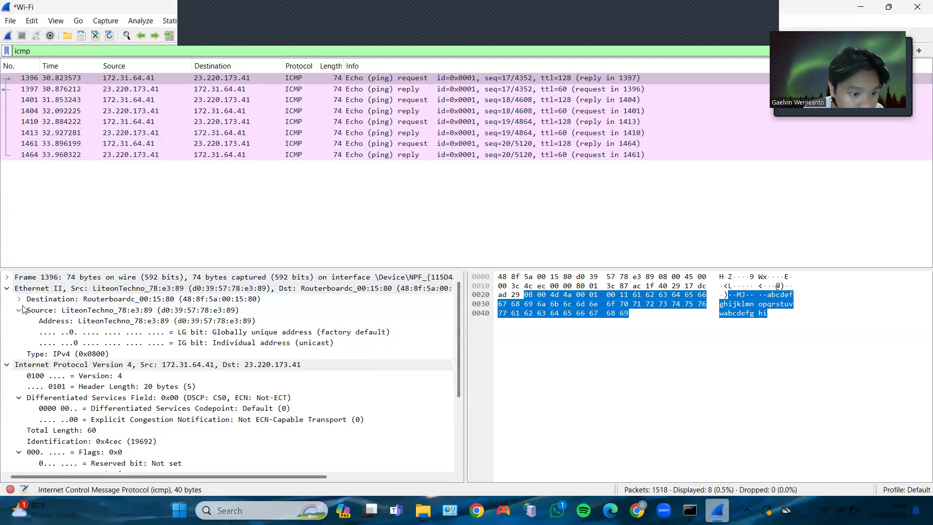
click(19, 299)
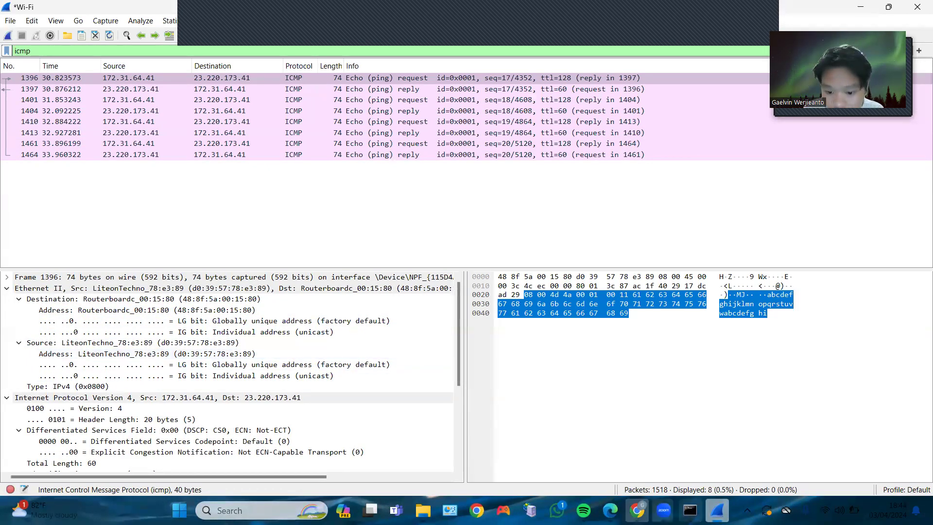
- Reread Step 7d's IP address question, select the first echo request in Wireshark, and read the comparison with Step 6 in the PDF
click(610, 510)
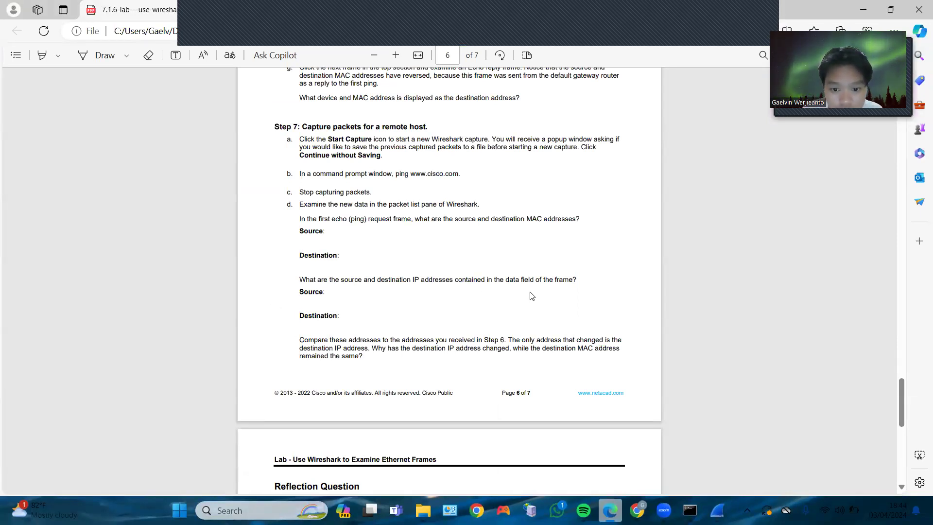
click(717, 510)
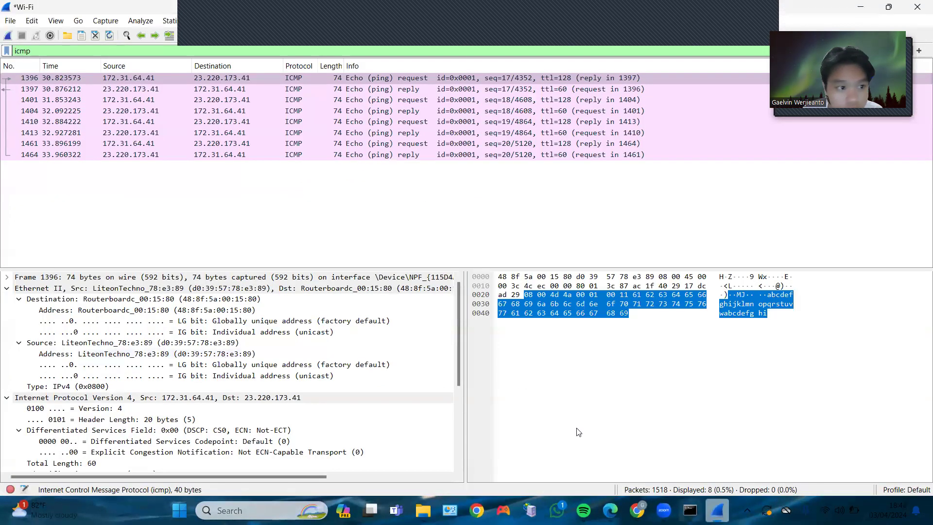
click(109, 81)
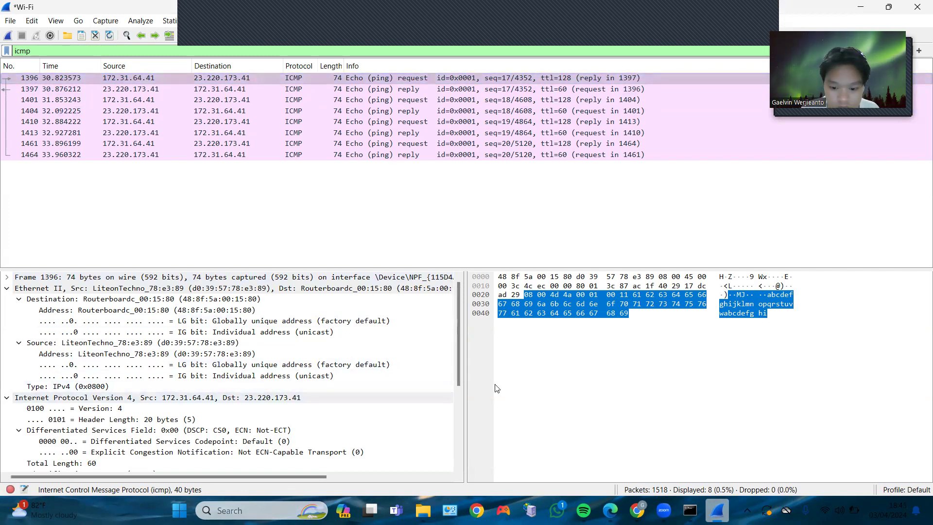
click(611, 510)
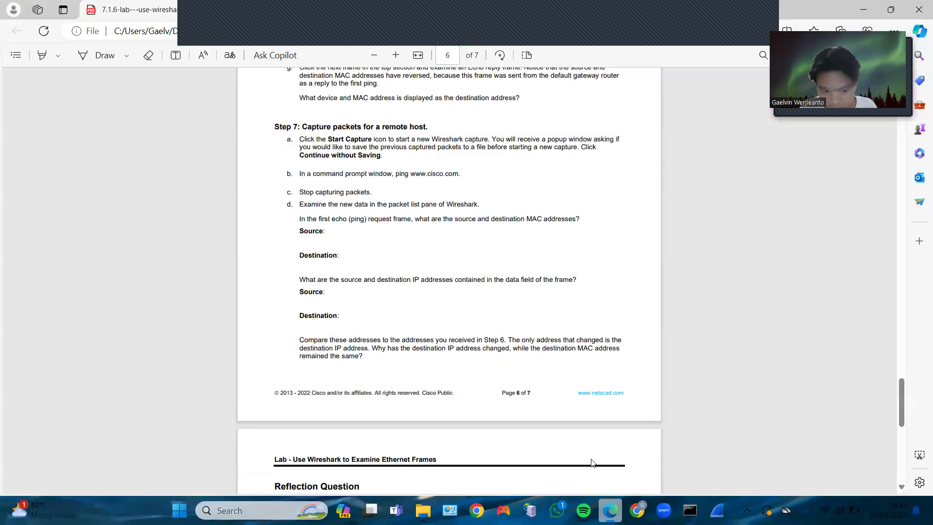
scroll(451, 374, down, 1)
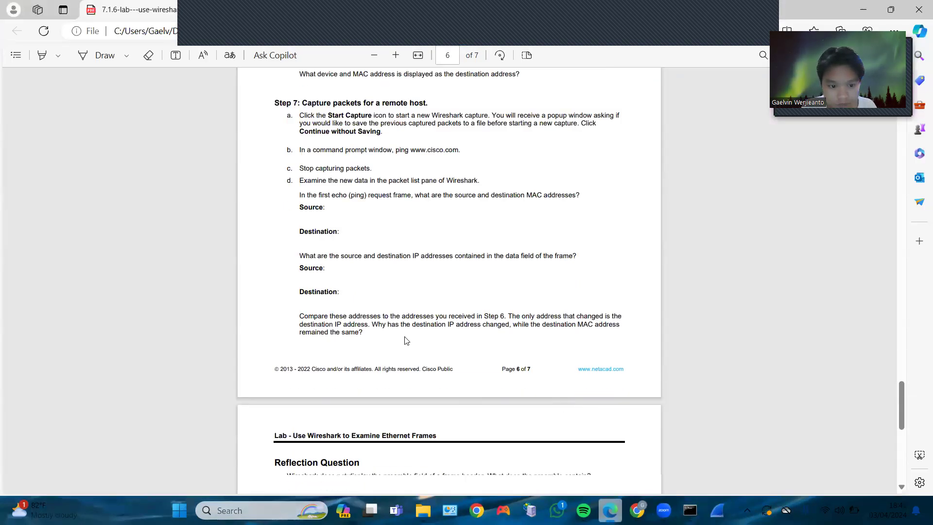
scroll(363, 329, up, 1)
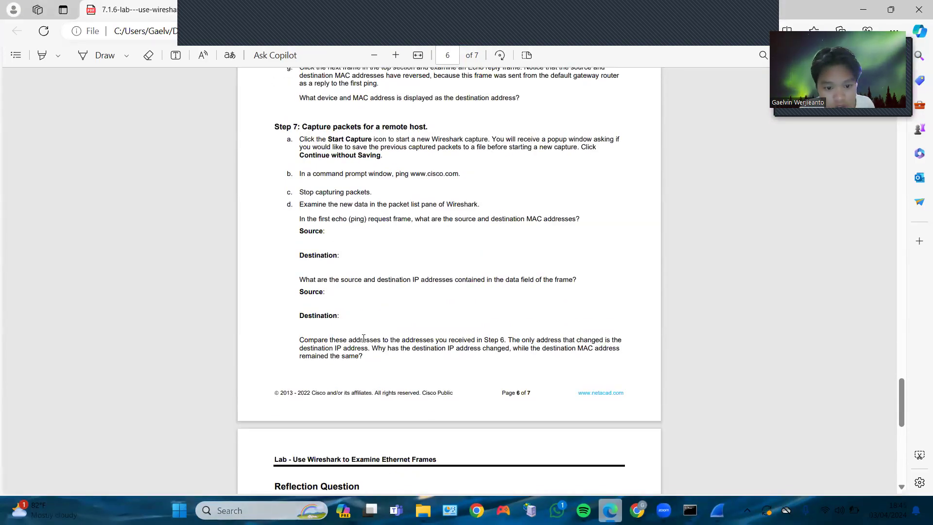